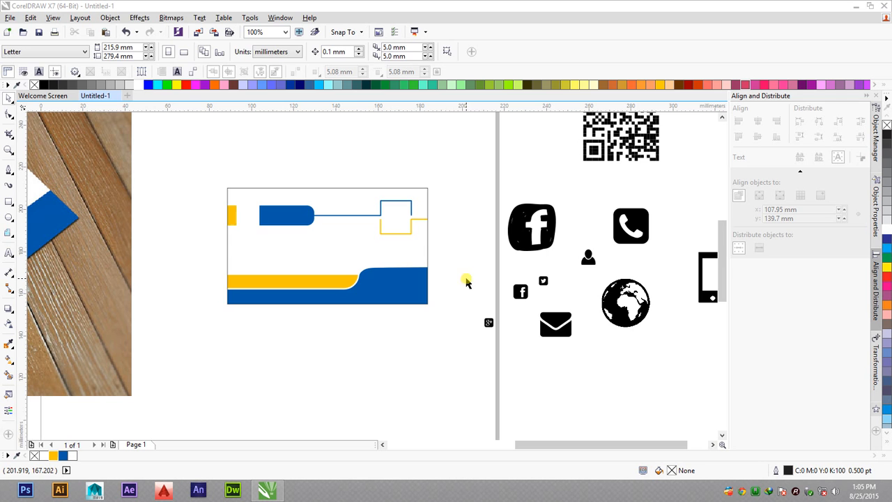
Step: Move the person icon onto the card beside the blue name bar and scale it slightly smaller
left_click(343, 248)
scroll(390, 264, "down", 2)
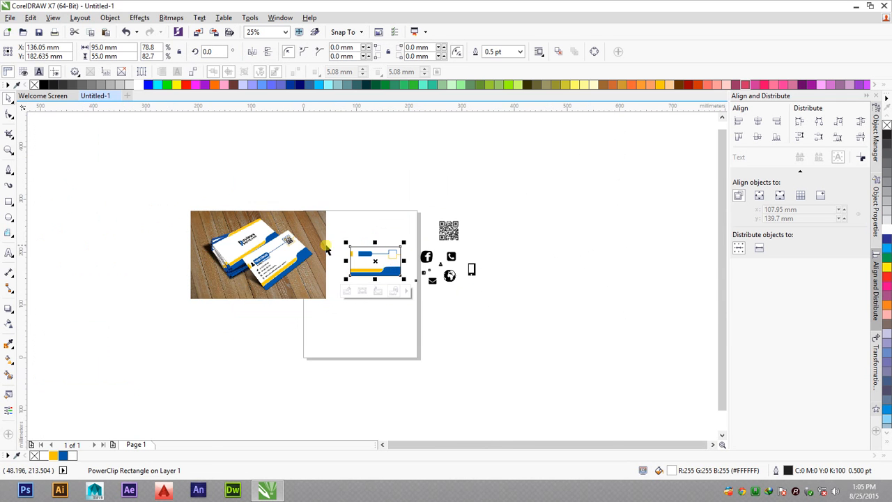
scroll(326, 248, "up", 1)
scroll(542, 250, "up", 1)
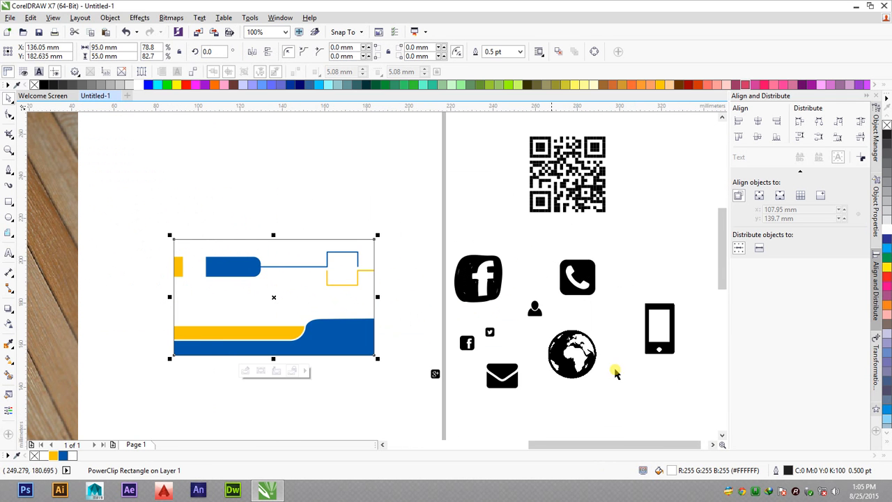
left_click(610, 255)
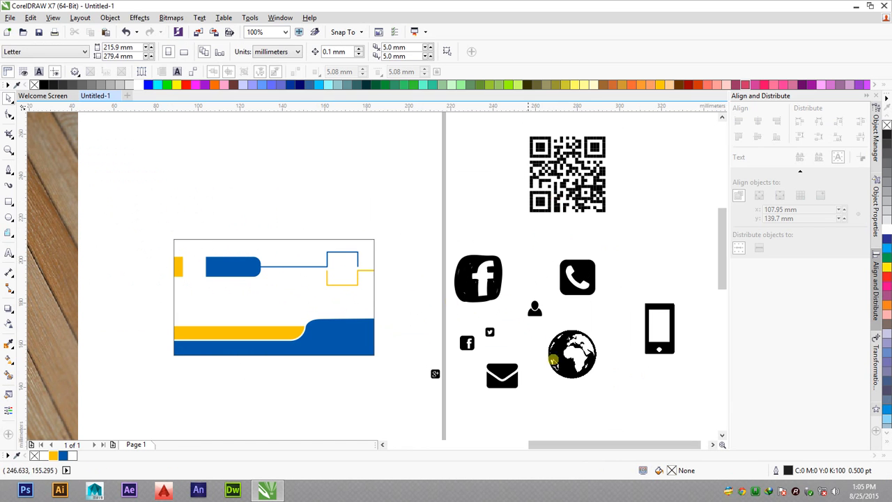
scroll(535, 269, "down", 2)
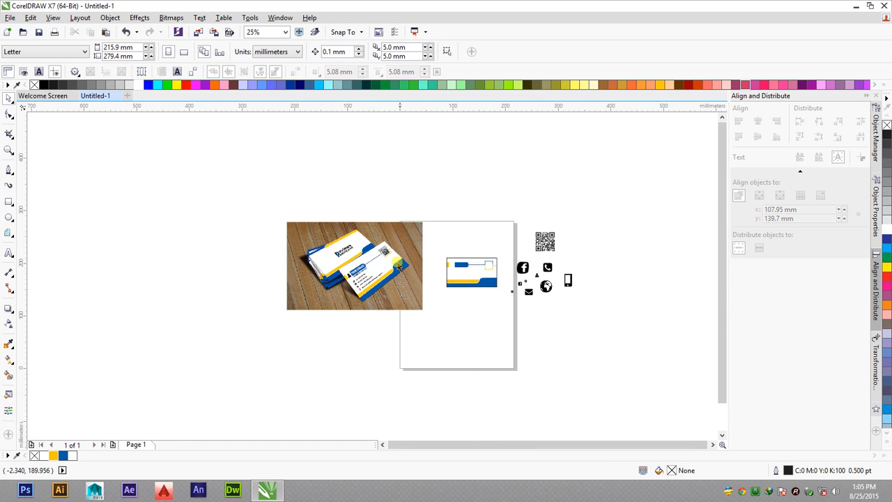
scroll(332, 254, "up", 1)
scroll(446, 279, "down", 1)
scroll(533, 285, "up", 1)
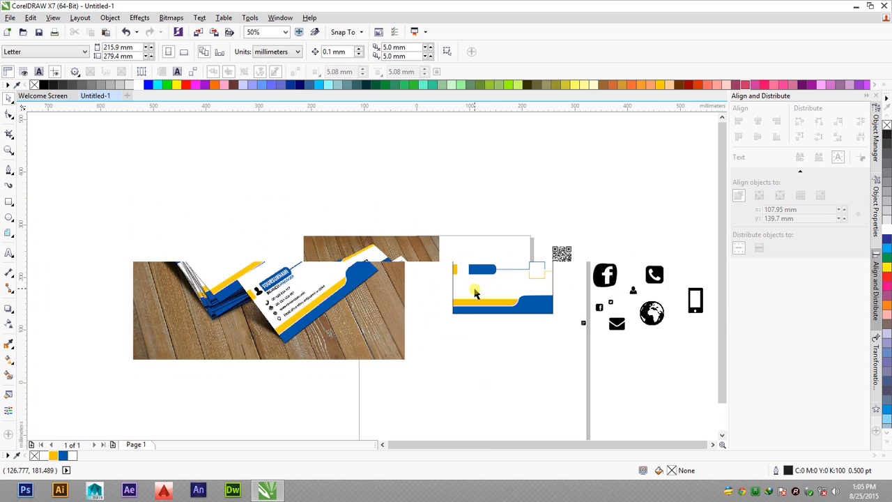
scroll(475, 294, "down", 1)
scroll(477, 295, "up", 1)
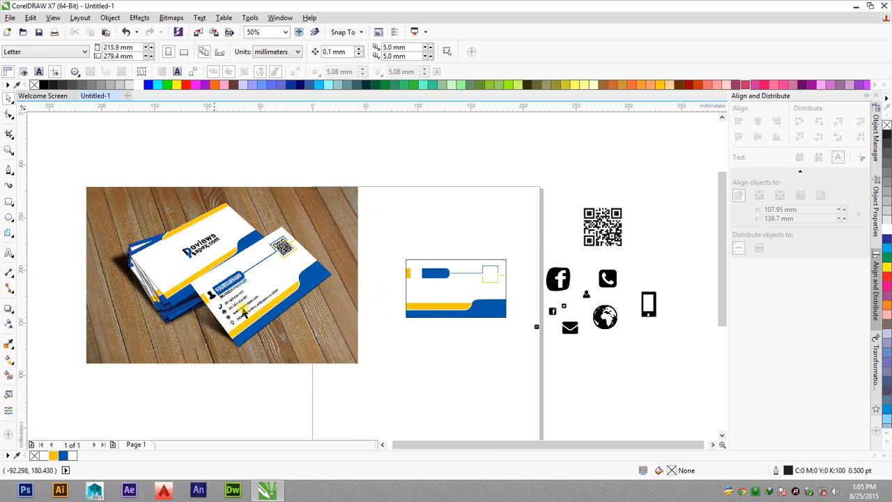
scroll(580, 304, "up", 1)
scroll(587, 285, "up", 1)
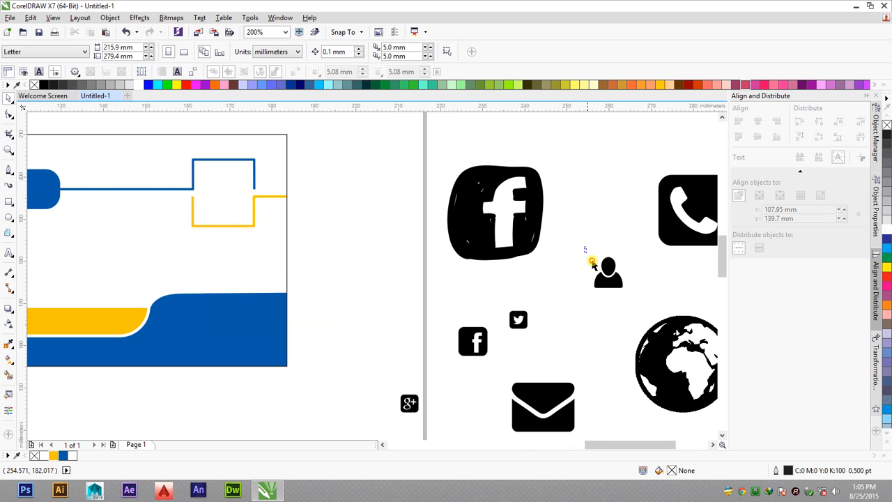
left_click(638, 298)
scroll(635, 295, "down", 1)
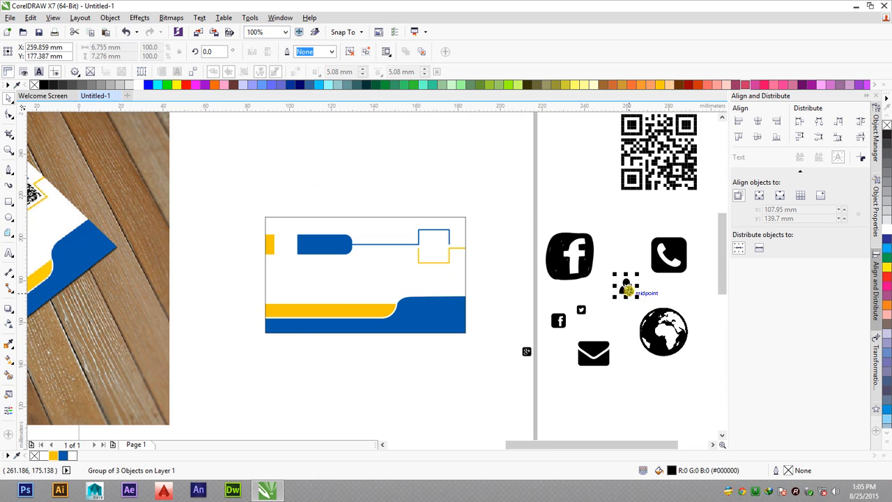
left_click_drag(626, 287, 286, 246)
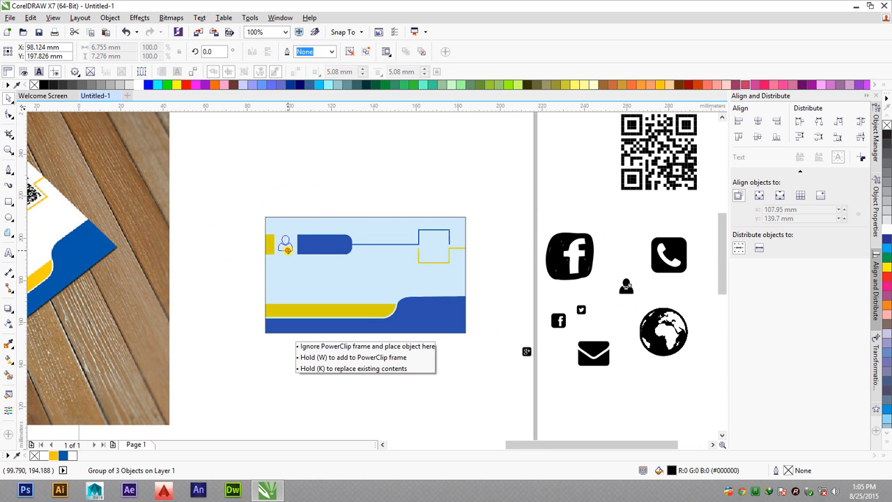
scroll(289, 246, "up", 1)
mouse_move(286, 245)
left_mouse_down()
mouse_move(317, 247)
mouse_move(333, 225)
left_mouse_up()
scroll(300, 245, "up", 1)
scroll(333, 227, "down", 1)
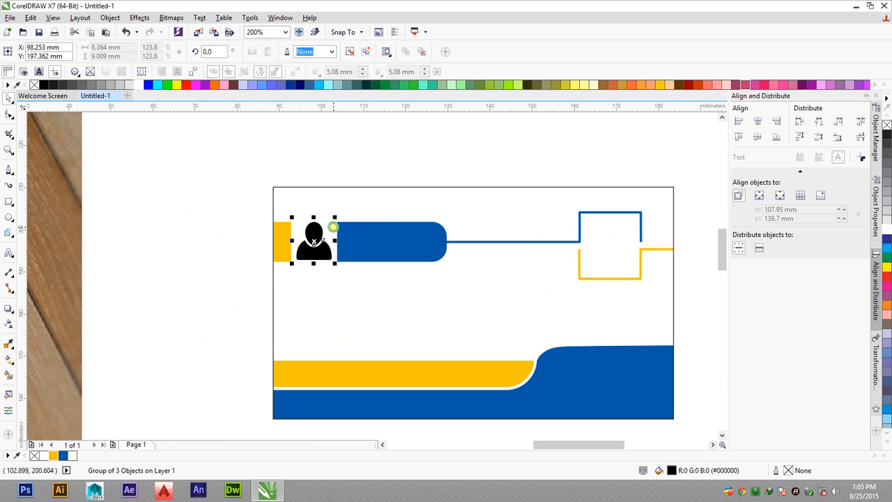
scroll(333, 228, "down", 1)
scroll(328, 230, "down", 1)
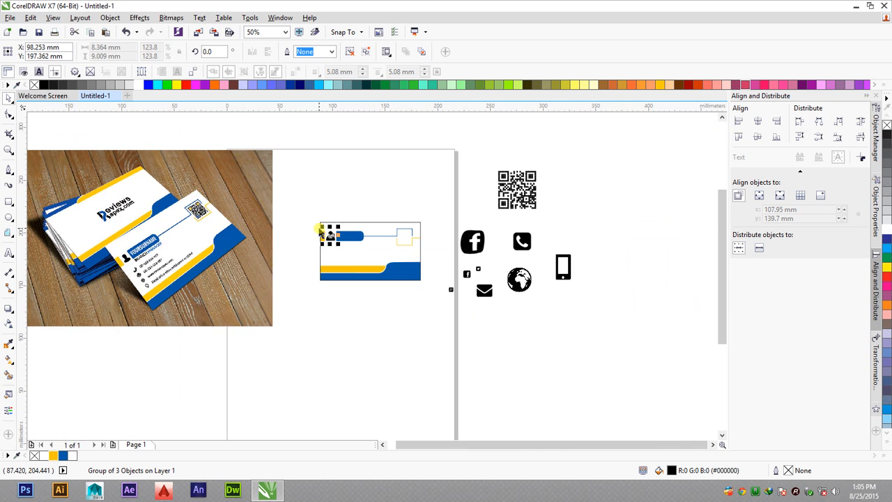
scroll(322, 233, "up", 2)
scroll(349, 239, "up", 1)
left_click_drag(418, 238, 414, 243)
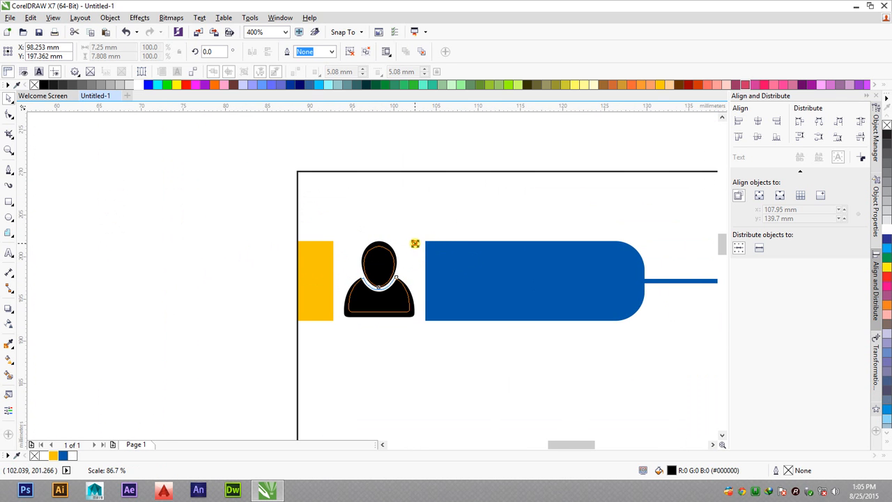
scroll(349, 265, "down", 1)
scroll(342, 266, "down", 1)
scroll(345, 266, "down", 1)
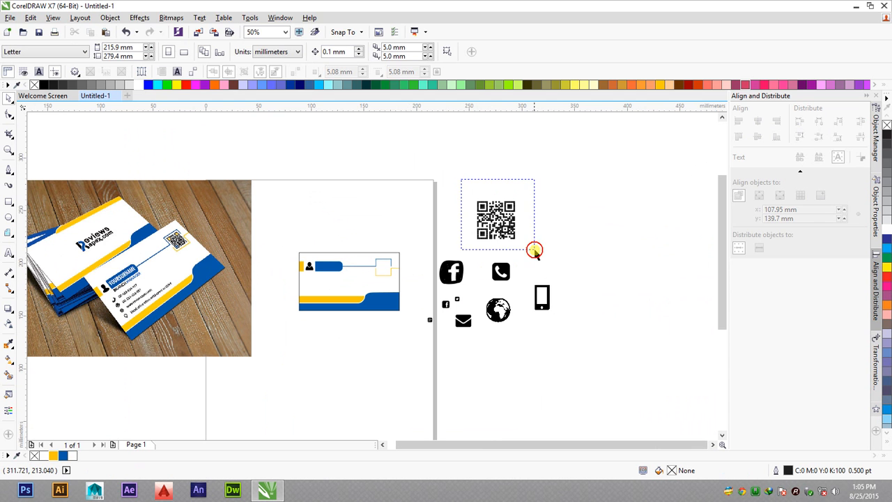
Step: Move the QR code onto the card and shrink it toward the blue-and-yellow bracket
left_click_drag(463, 180, 537, 254)
left_click(537, 256)
left_click_drag(502, 216, 386, 264)
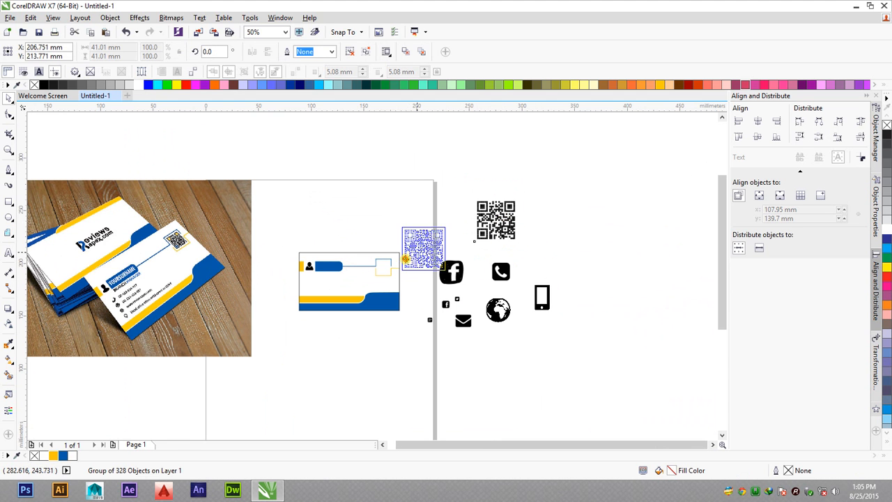
scroll(386, 264, "up", 4)
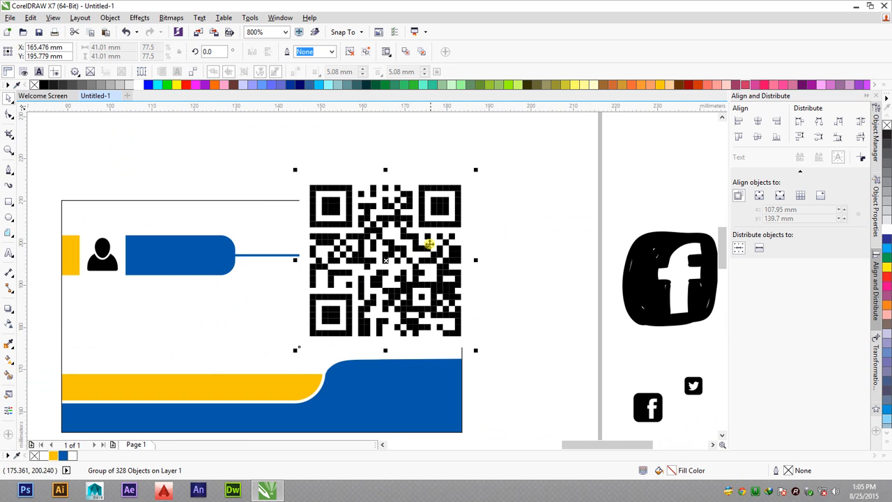
left_click_drag(473, 172, 411, 246)
scroll(417, 237, "up", 1)
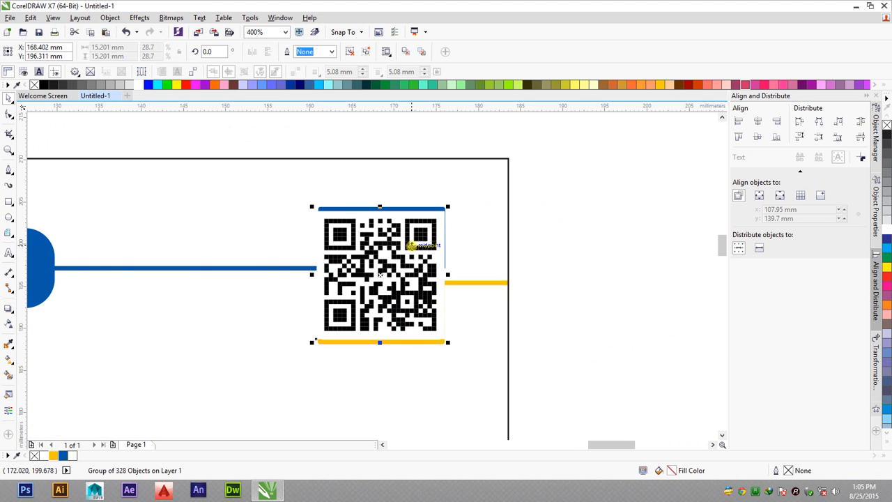
Step: Fine-tune the QR code's size so it sits neatly inside the bracket frame
left_click(516, 225)
left_click(422, 233)
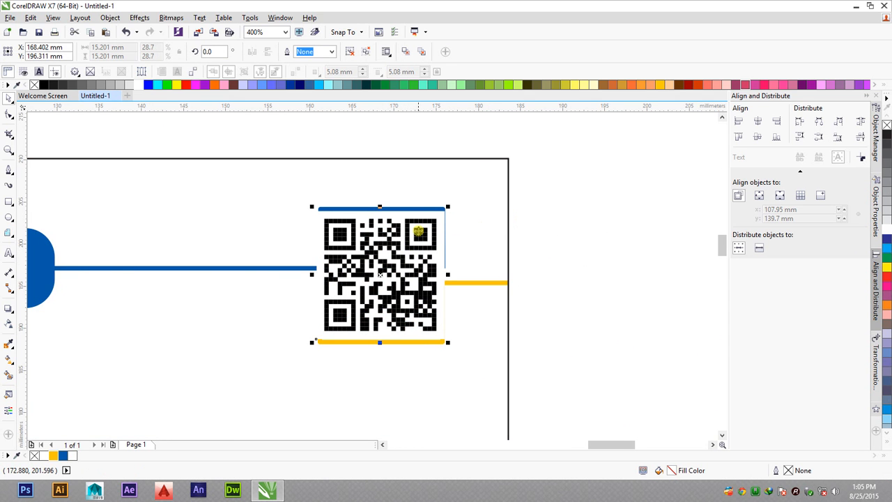
left_click_drag(446, 209, 441, 216)
left_click(579, 215)
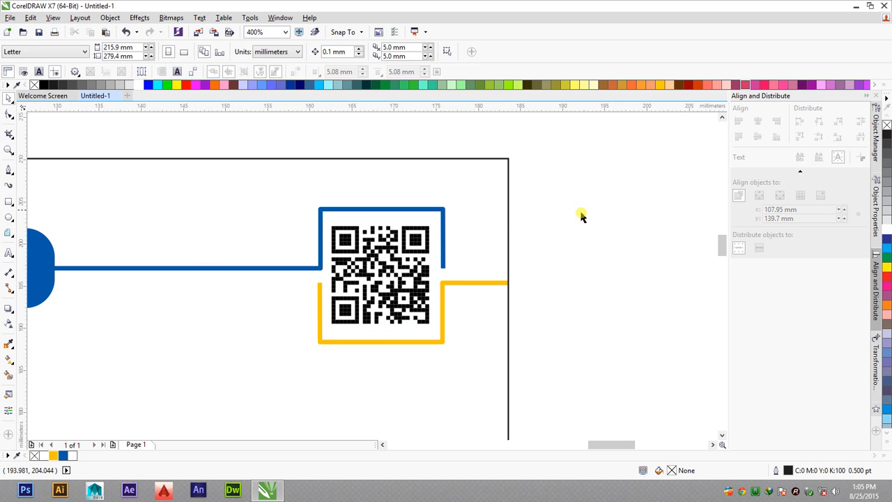
scroll(572, 219, "down", 2)
scroll(540, 230, "down", 4)
scroll(542, 238, "up", 2)
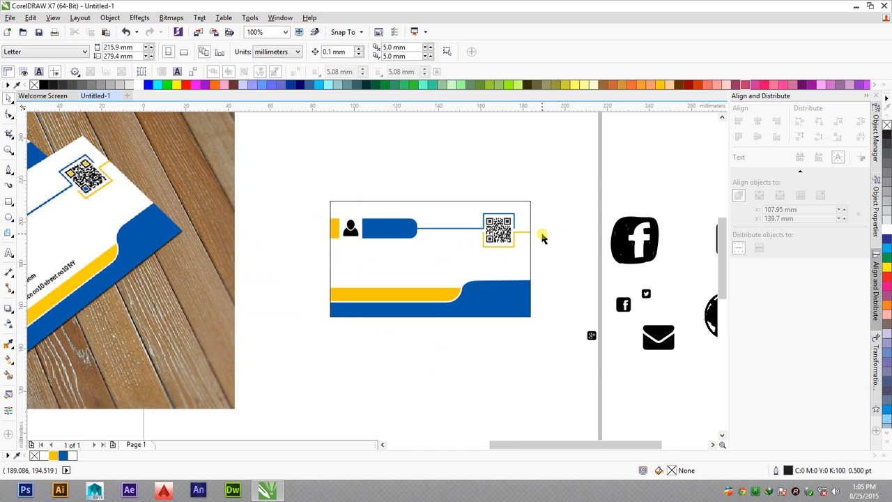
scroll(543, 238, "down", 2)
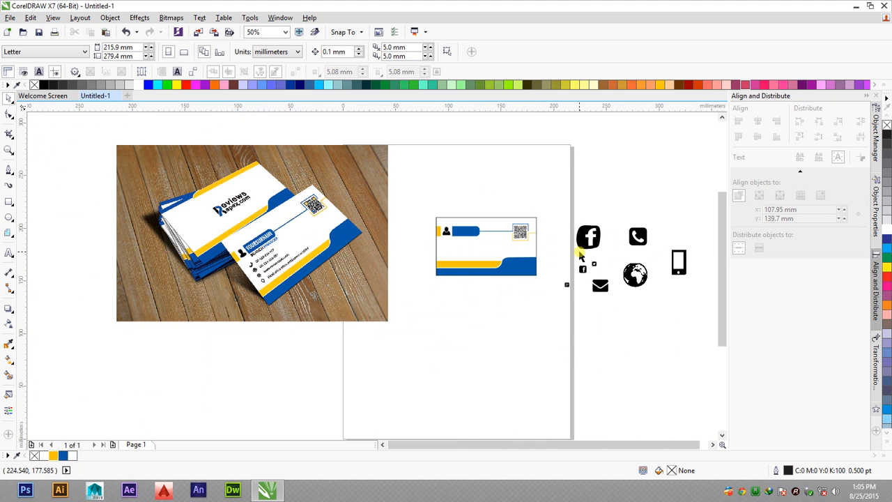
scroll(411, 239, "up", 2)
scroll(349, 267, "down", 2)
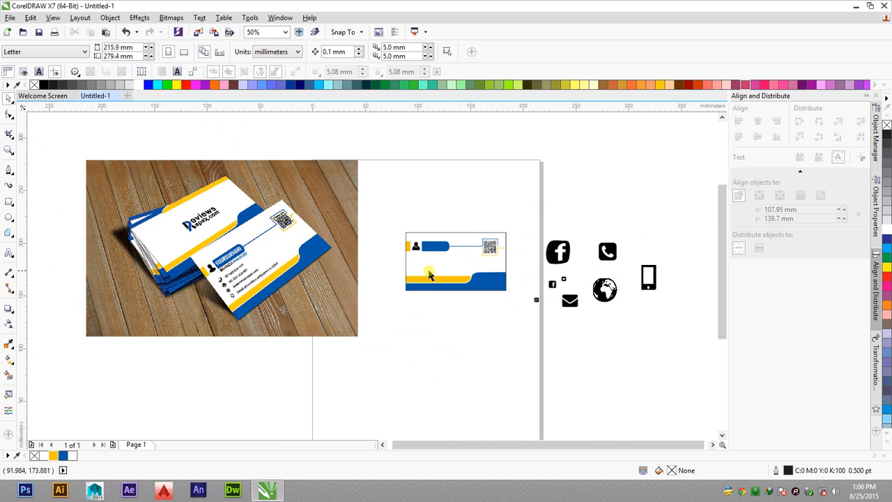
scroll(450, 245, "up", 4)
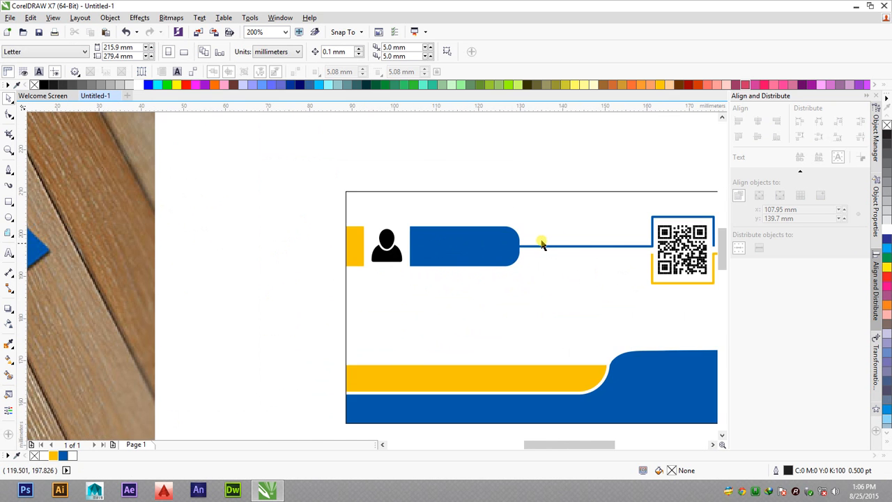
scroll(543, 244, "up", 2)
Step: Set the JAWAHAR name in the blue bar to Nexa Bold at a smaller size
left_click(8, 253)
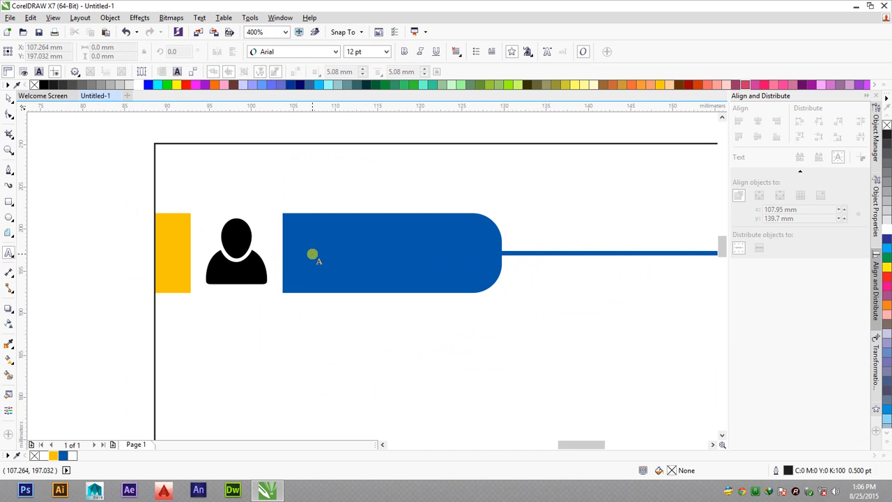
left_click(312, 254)
type("JAWA")
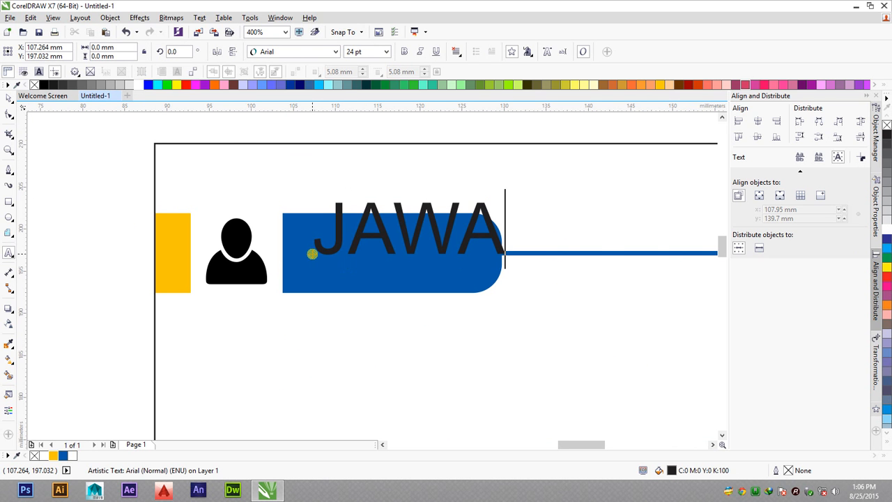
type("HAR")
key("ctrl+a")
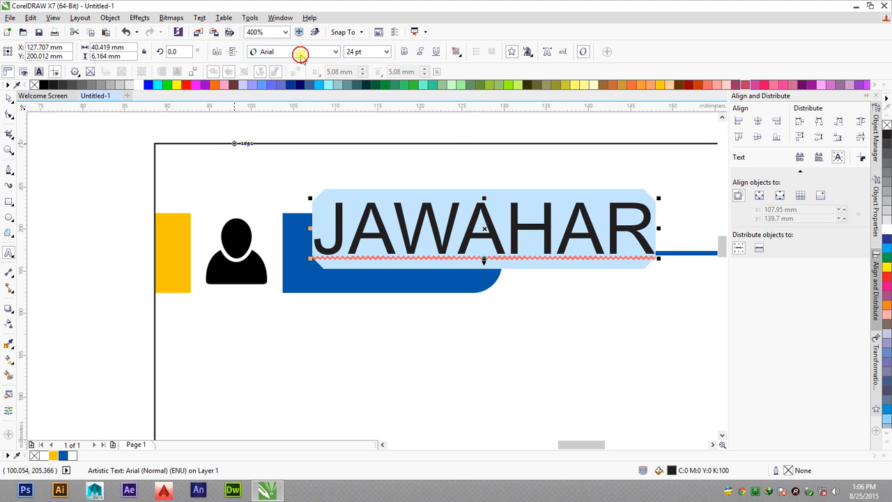
left_click(300, 52)
left_click(309, 121)
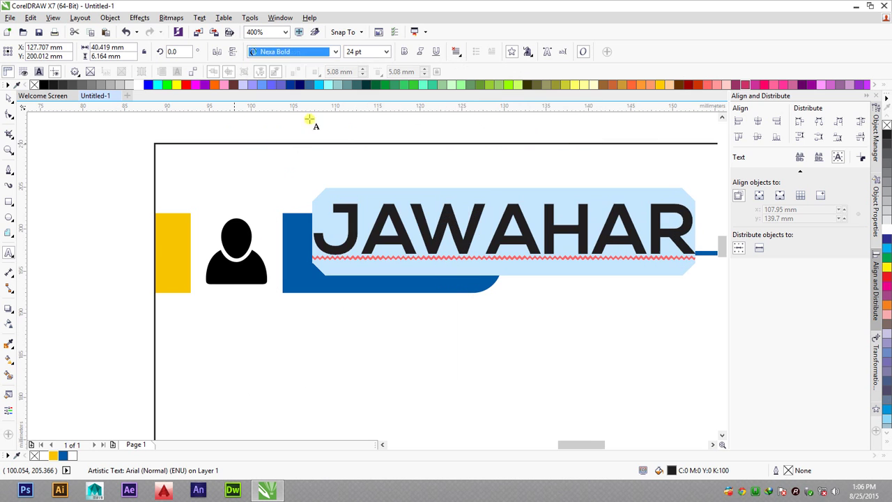
left_click(9, 98)
scroll(418, 222, "down", 1)
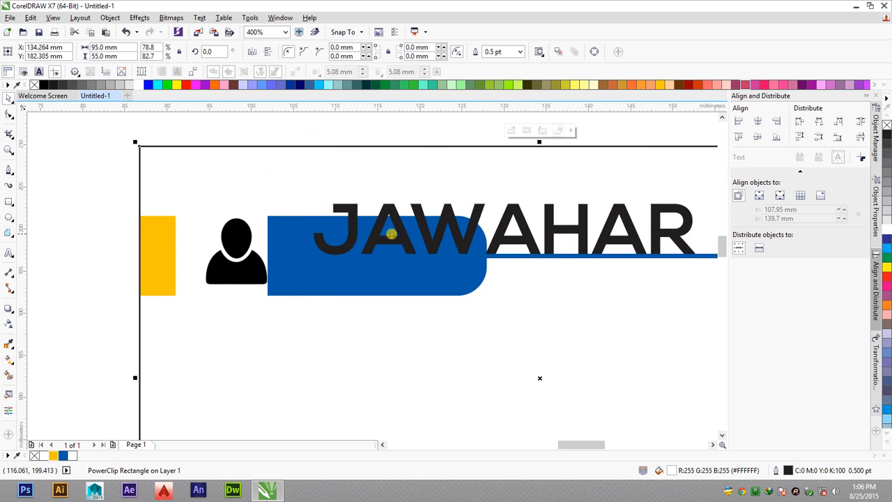
scroll(390, 233, "down", 1)
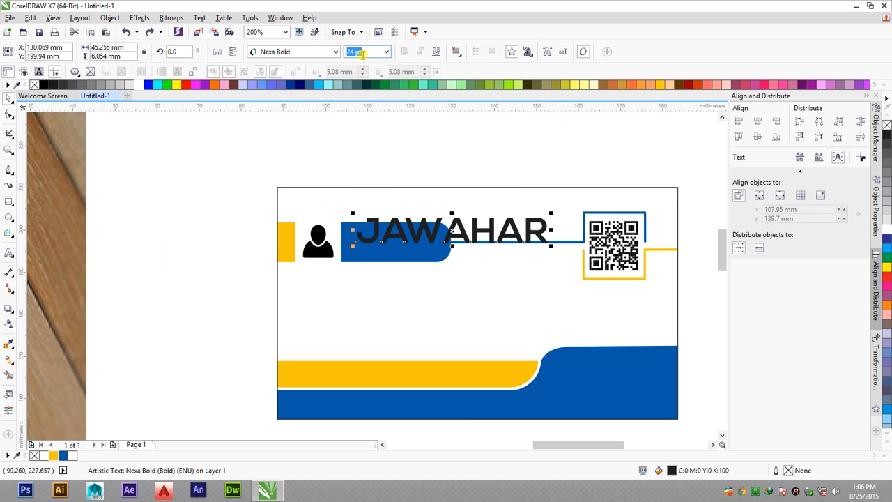
type("9")
key("Return")
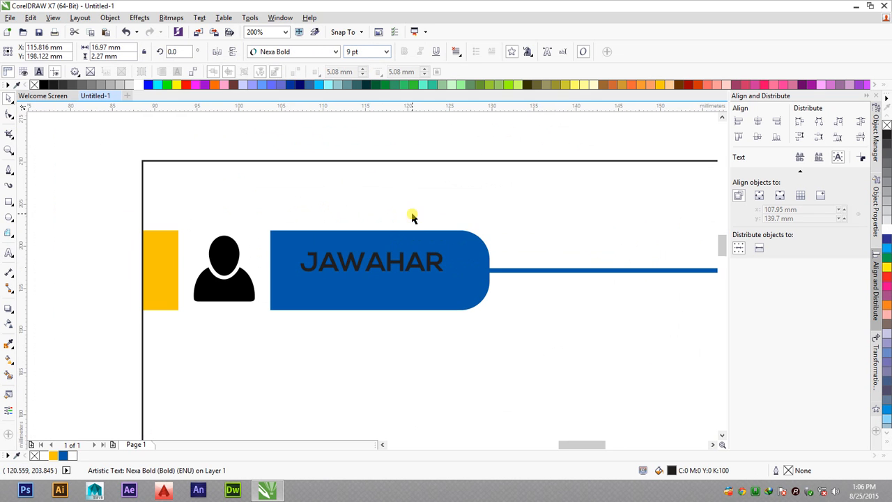
scroll(408, 215, "up", 1)
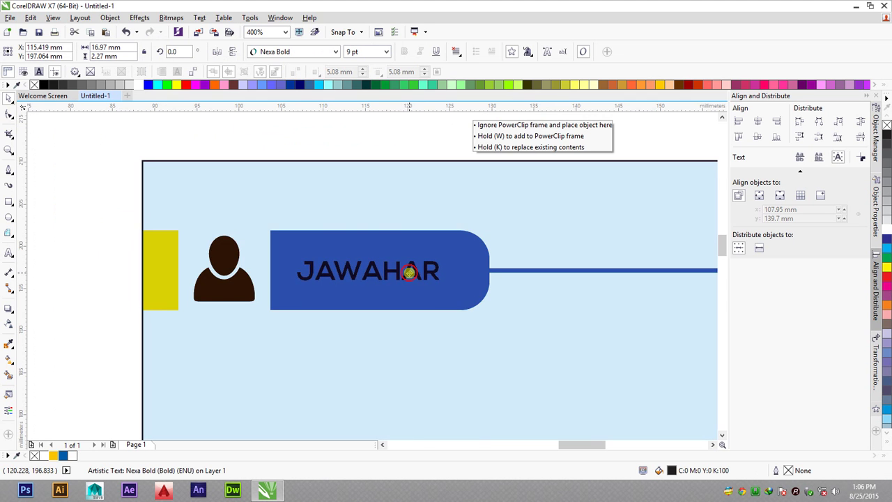
left_click_drag(413, 263, 409, 272)
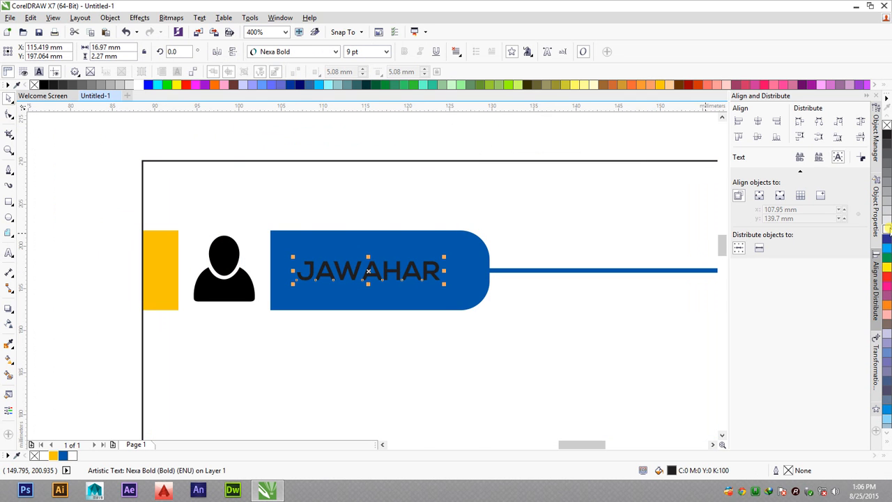
left_click(9, 253)
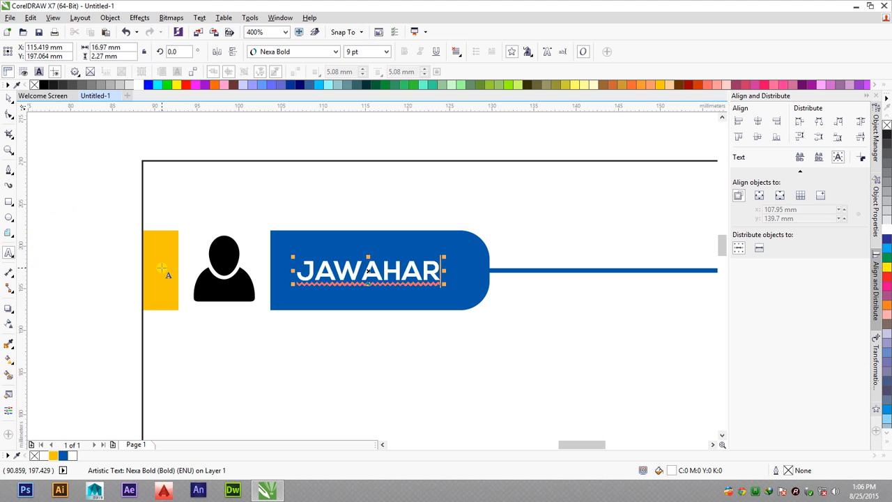
type(".P")
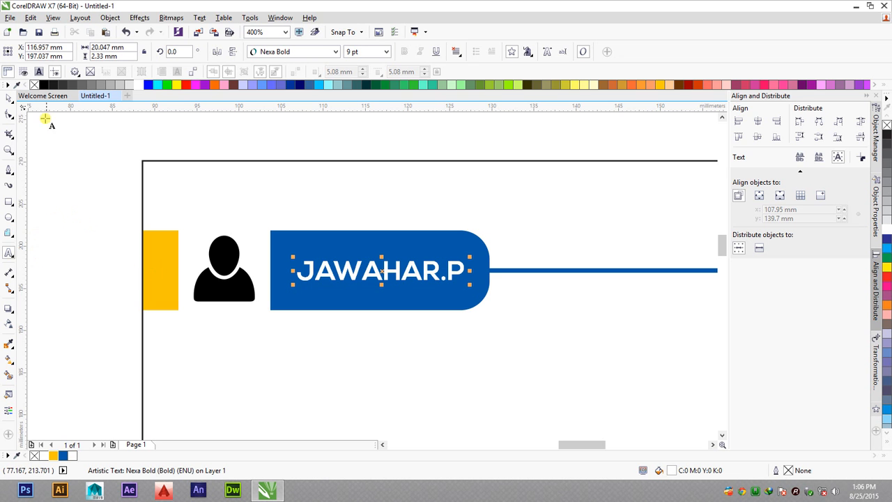
left_click(9, 98)
left_click(60, 169)
left_click(377, 275)
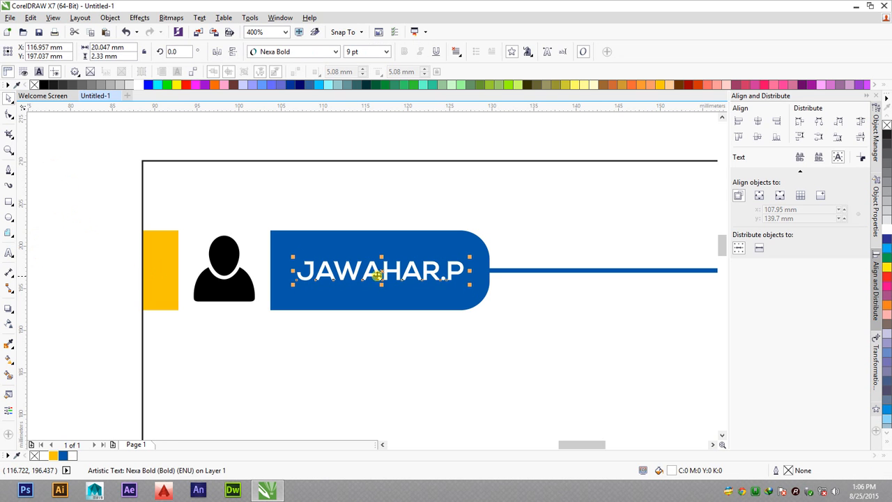
scroll(357, 247, "down", 2)
Step: Copy the name below the person icon and retype it as Graphic Designer at a smaller size
left_click(401, 273)
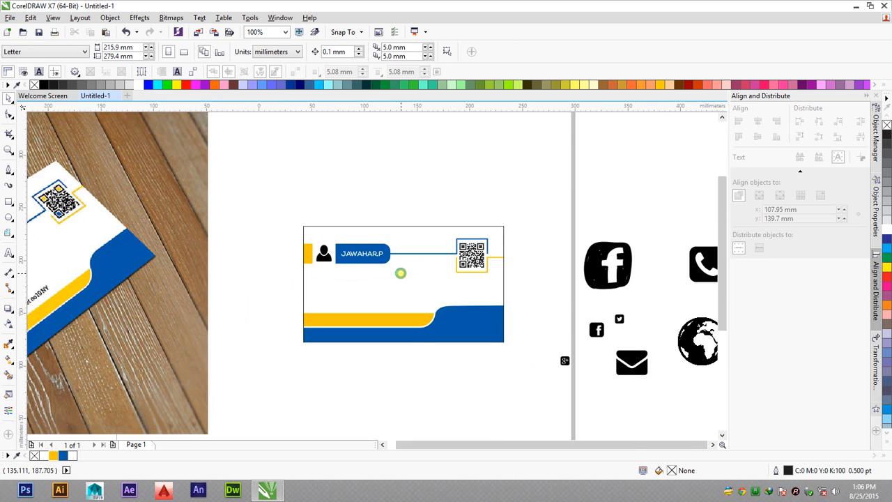
scroll(401, 273, "down", 2)
scroll(409, 273, "up", 2)
scroll(409, 273, "down", 1)
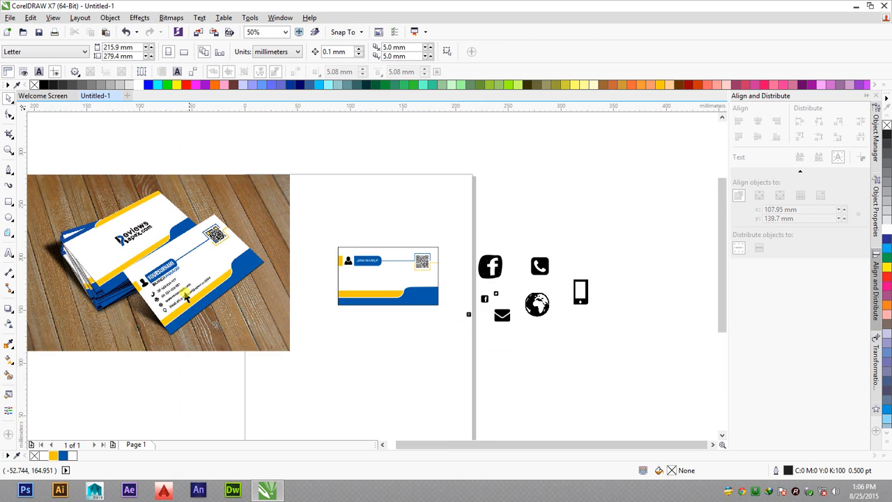
scroll(183, 293, "up", 1)
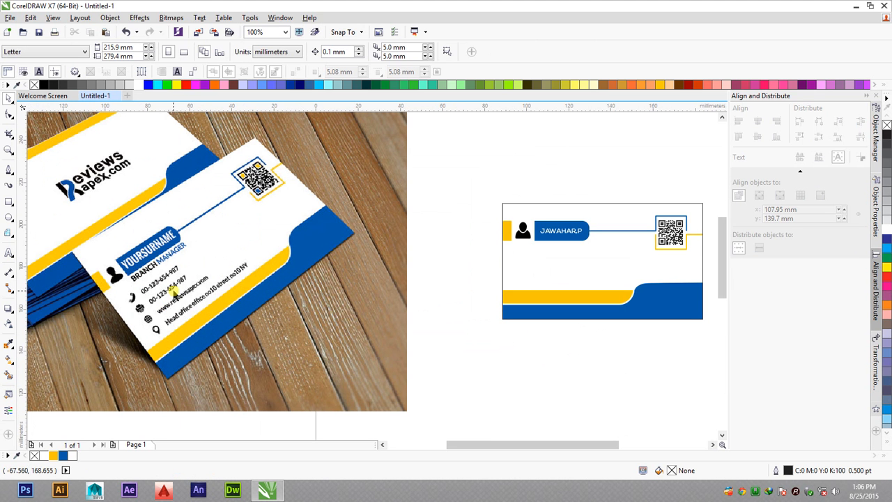
scroll(175, 292, "down", 1)
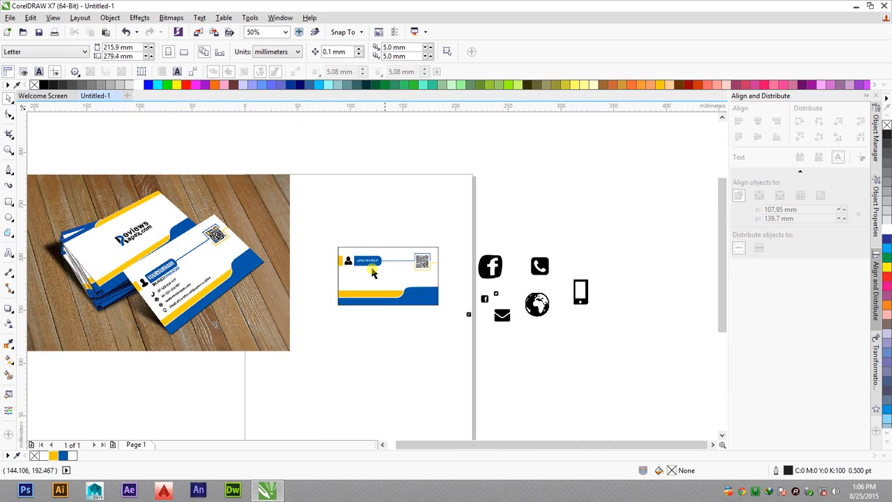
scroll(372, 268, "up", 2)
left_click(329, 237)
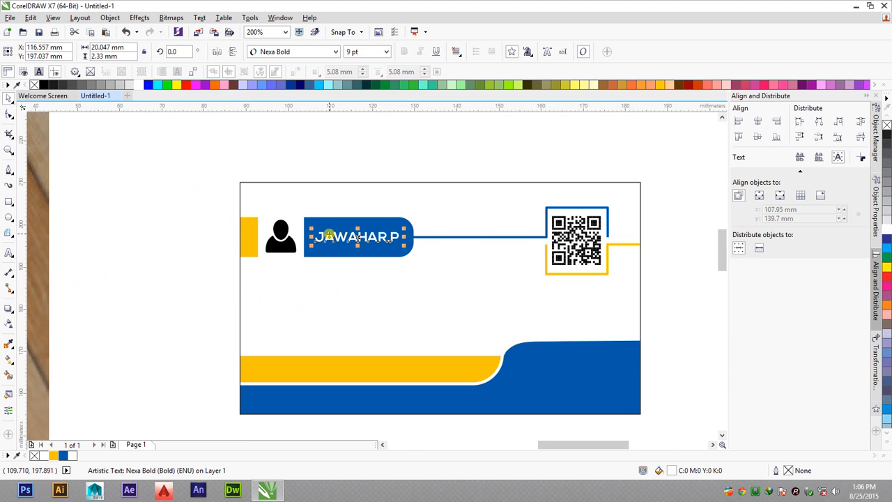
left_click_drag(329, 236, 296, 265)
scroll(298, 265, "up", 1)
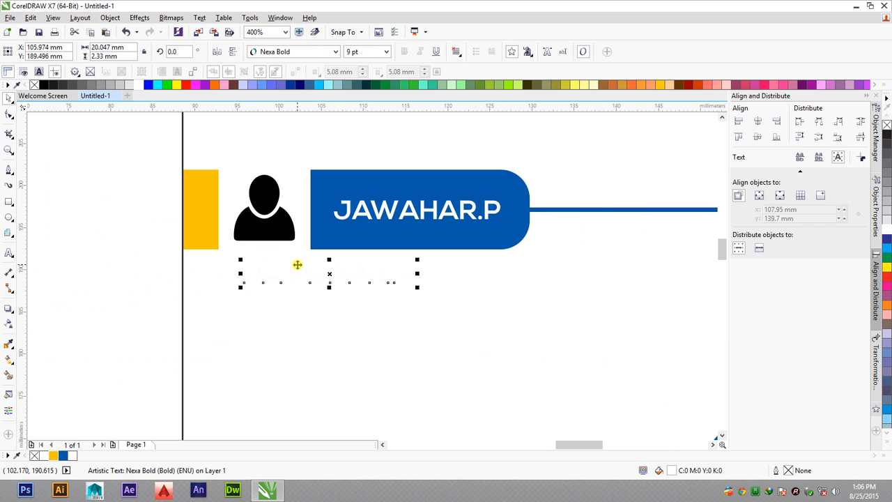
left_click(9, 252)
left_click_drag(421, 276, 302, 275)
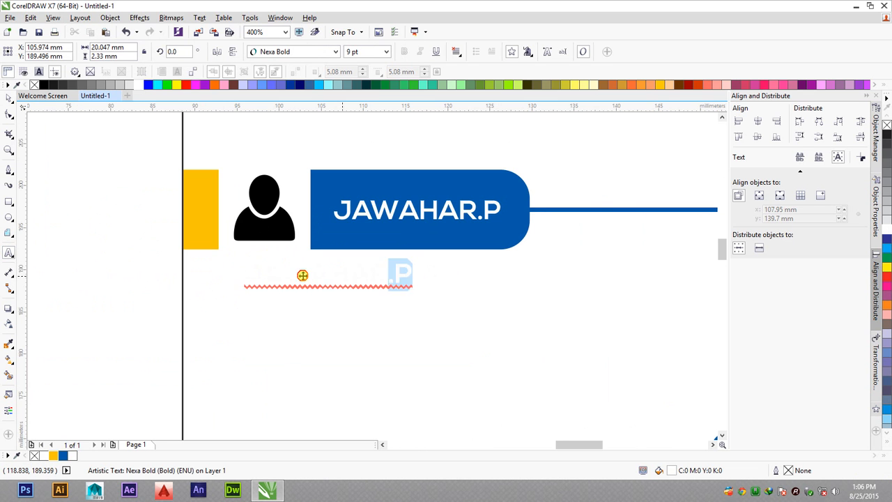
key("ctrl+e")
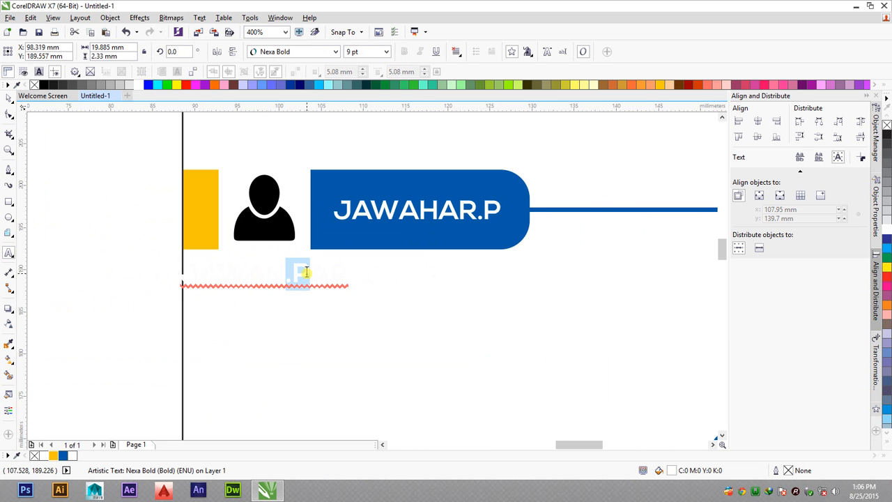
key("ctrl+a")
key("BackSpace")
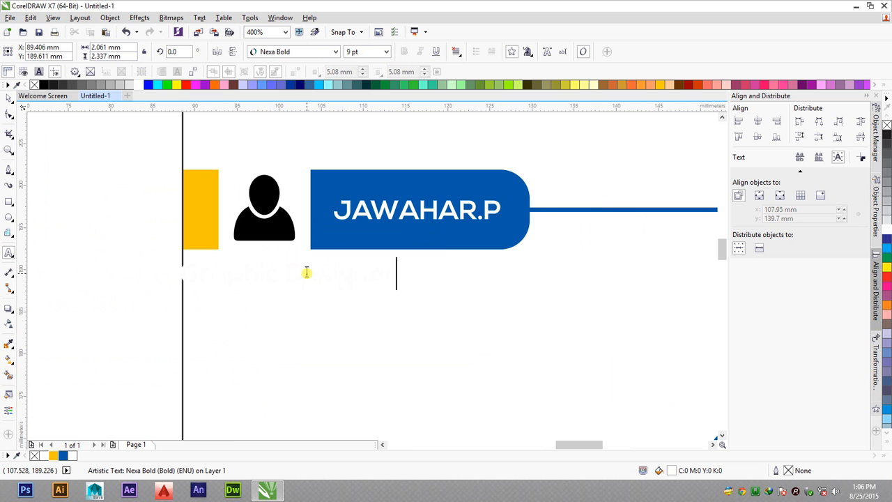
key("ctrl+a")
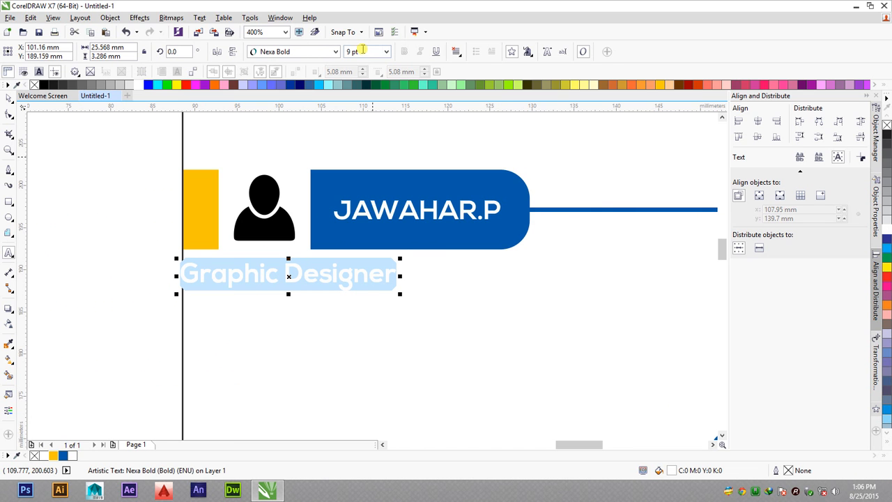
left_click(362, 51)
left_click(9, 99)
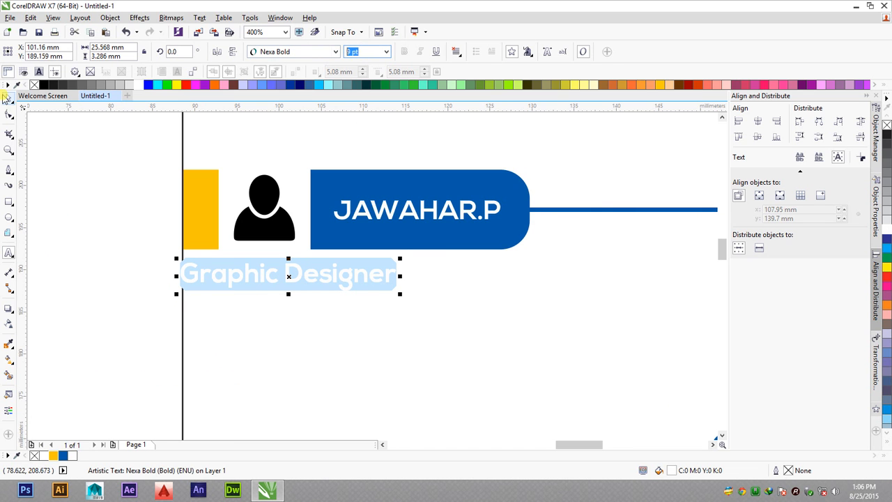
Step: Colour the Graphic Designer title grey and position it centred under the name
left_click(886, 153)
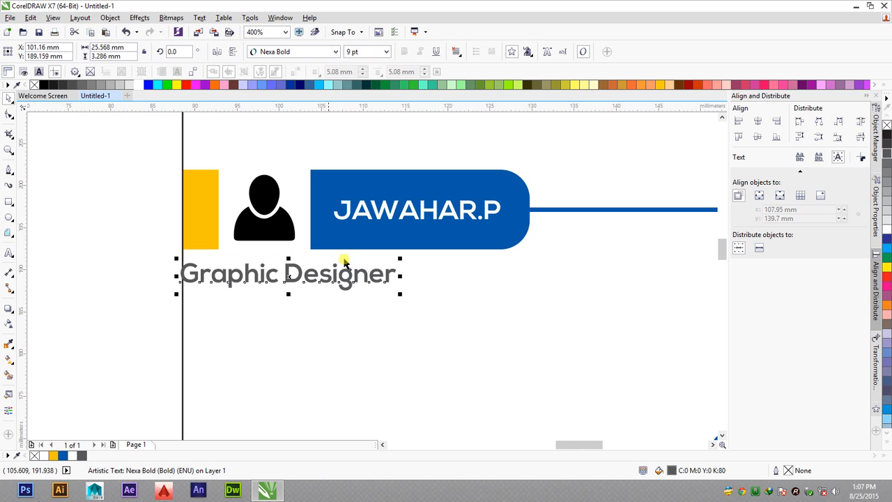
left_click_drag(334, 280, 449, 279)
double_click(449, 280)
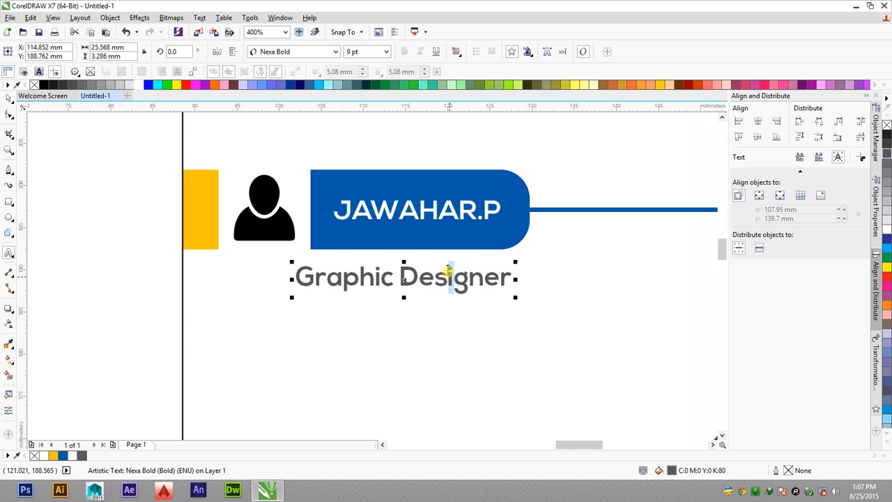
scroll(448, 269, "down", 2)
scroll(428, 256, "down", 2)
scroll(395, 267, "up", 2)
scroll(394, 267, "up", 1)
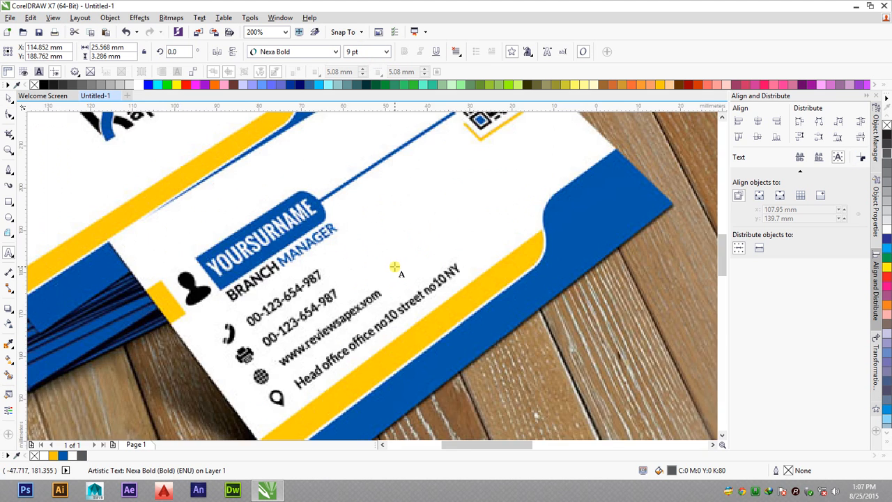
scroll(394, 267, "down", 2)
scroll(606, 276, "down", 1)
scroll(574, 269, "up", 2)
scroll(554, 266, "up", 2)
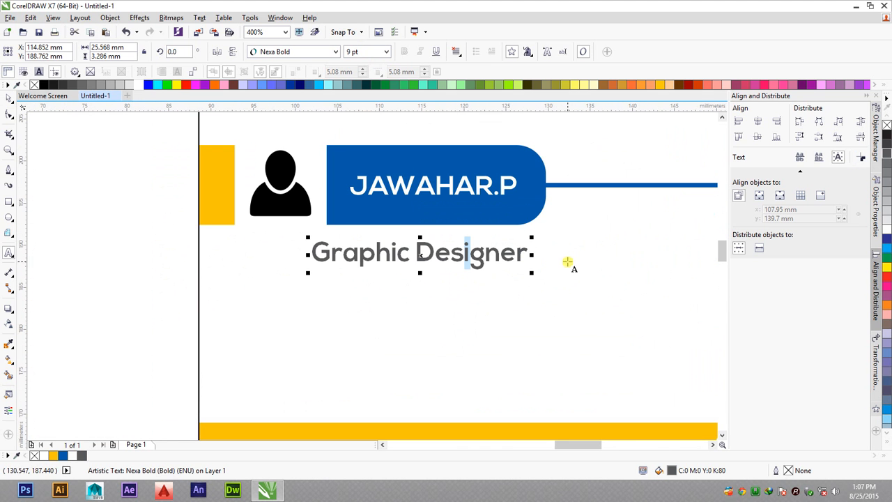
left_click(416, 255)
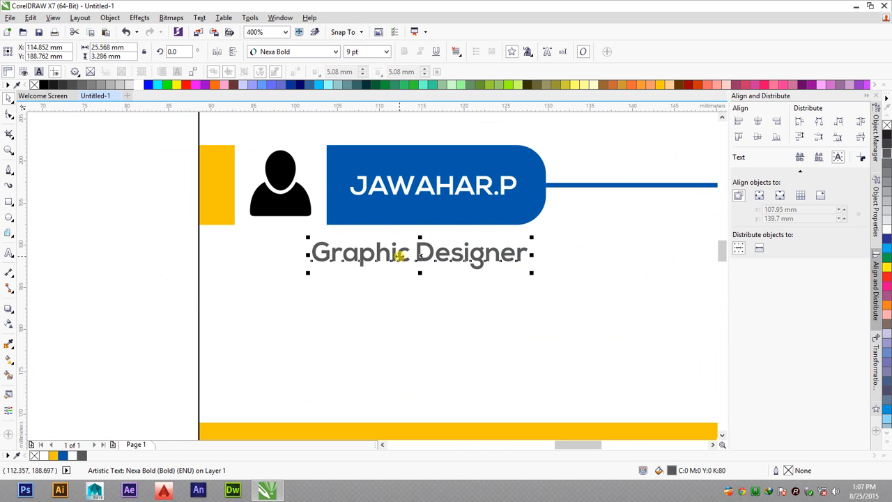
left_click_drag(399, 255, 414, 248)
scroll(414, 248, "down", 3)
left_click(277, 260)
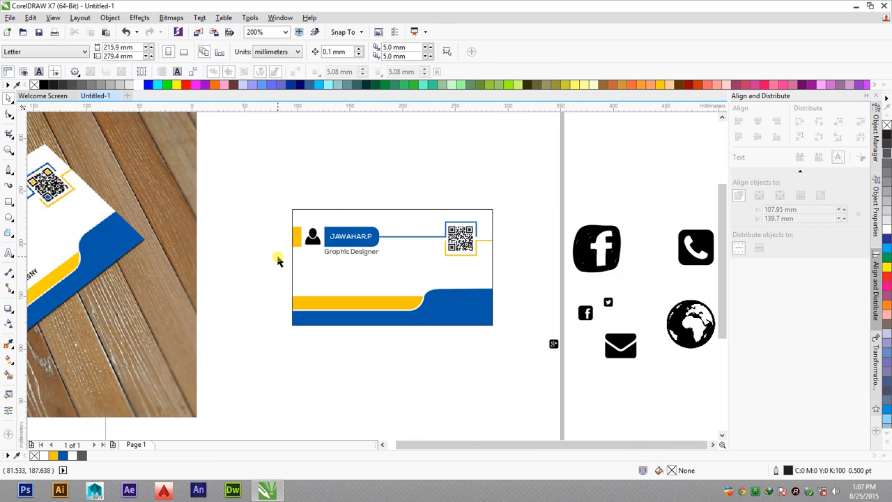
scroll(277, 260, "down", 2)
scroll(361, 252, "up", 3)
scroll(330, 281, "up", 2)
Step: Select the characters of the word Designer with the Shape tool and colour them blue
left_click(324, 278)
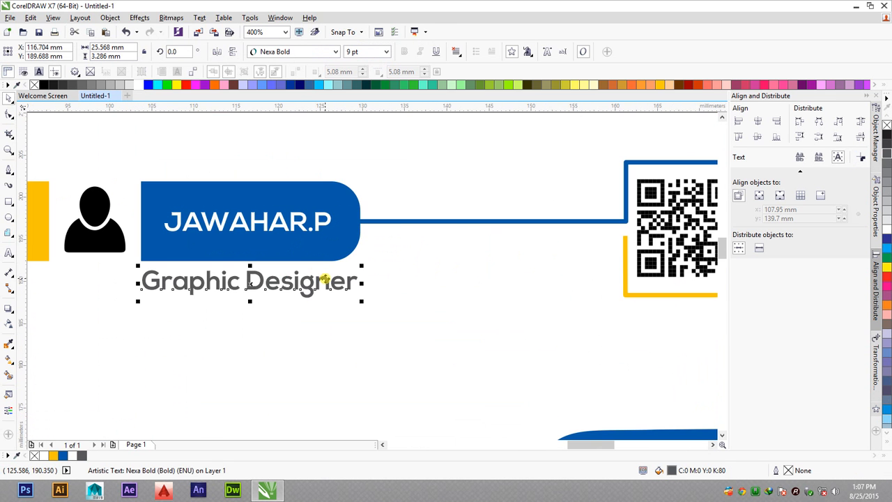
scroll(325, 279, "down", 3)
scroll(458, 286, "up", 3)
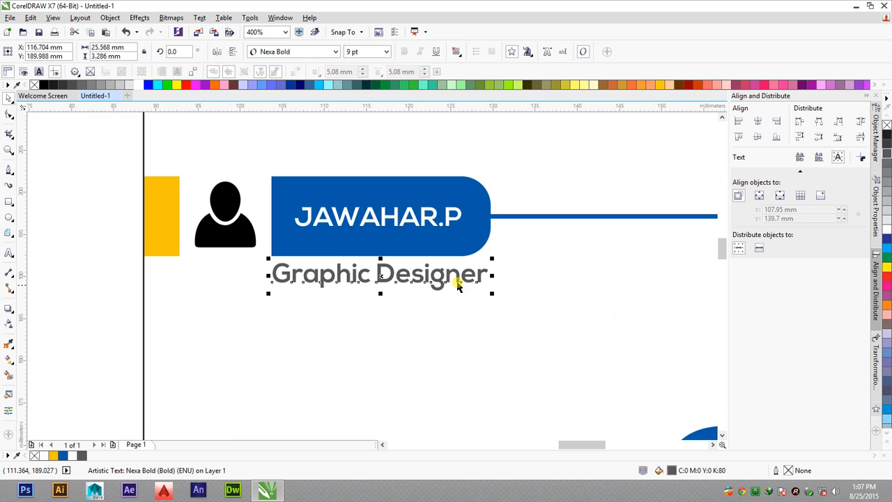
left_click(10, 253)
left_click_drag(378, 271, 480, 270)
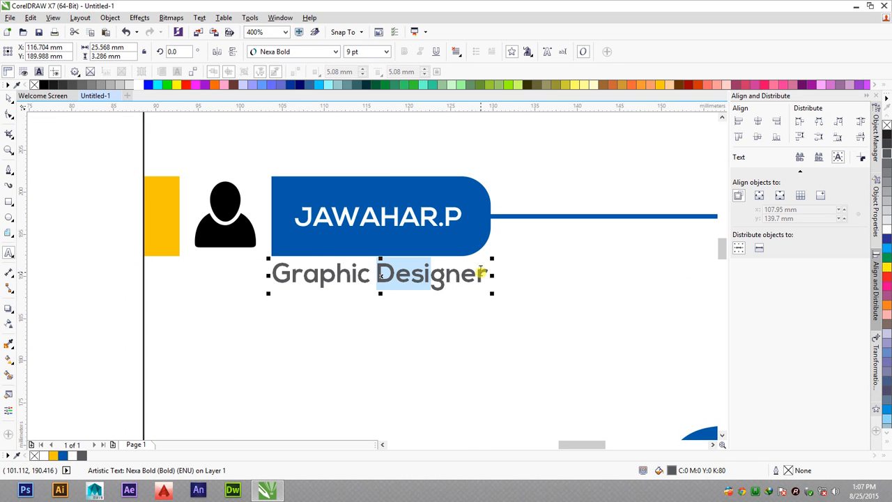
double_click(472, 272)
key("F10")
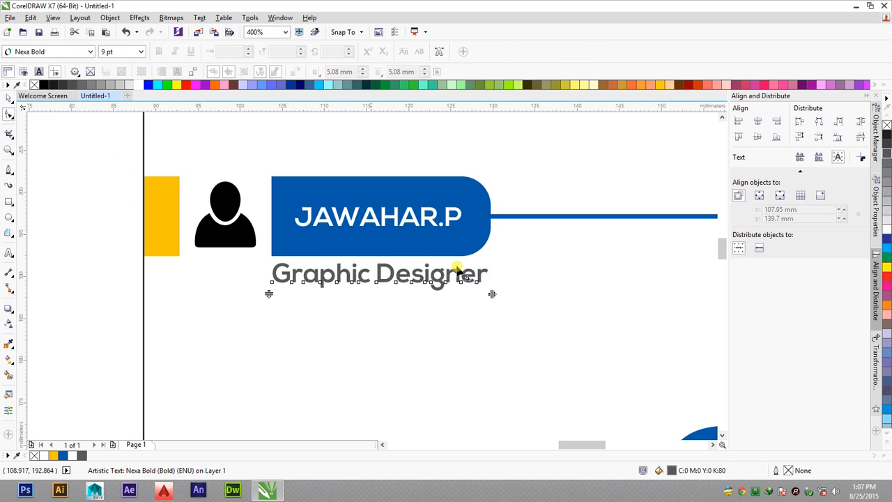
left_click_drag(501, 296, 369, 233)
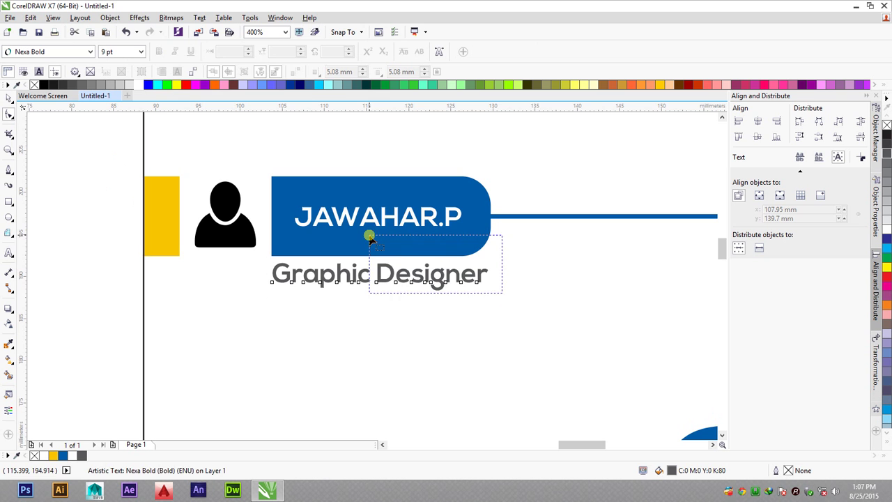
left_click(63, 454)
Step: Bring the phone icon onto the card's left side, shrunk small and nudged under the person icon
key("space")
left_click(44, 193)
scroll(284, 261, "down", 2)
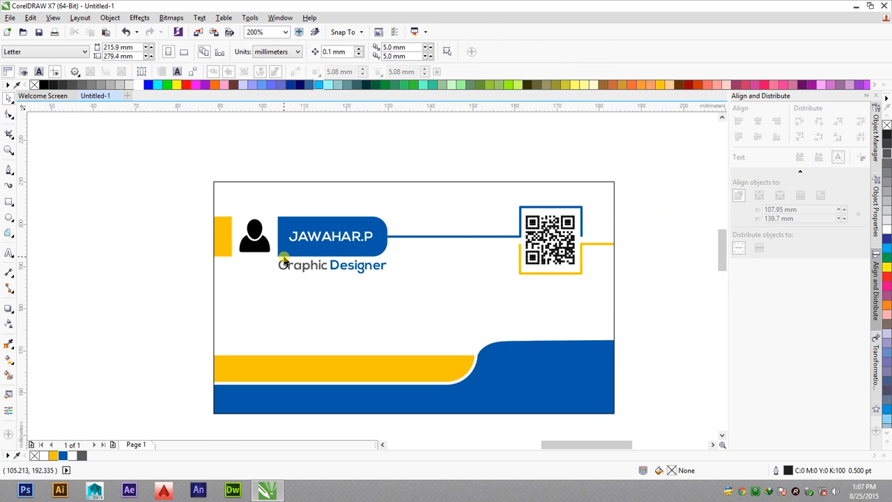
scroll(286, 262, "down", 1)
scroll(367, 244, "down", 2)
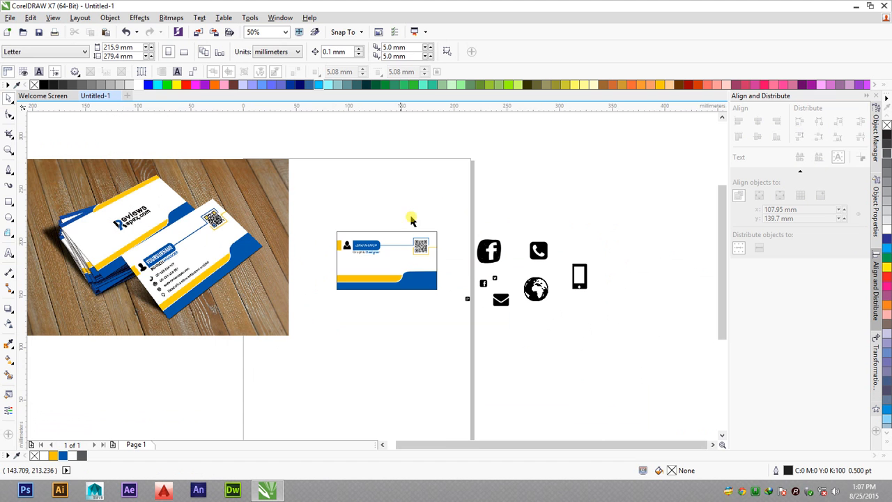
scroll(146, 264, "up", 1)
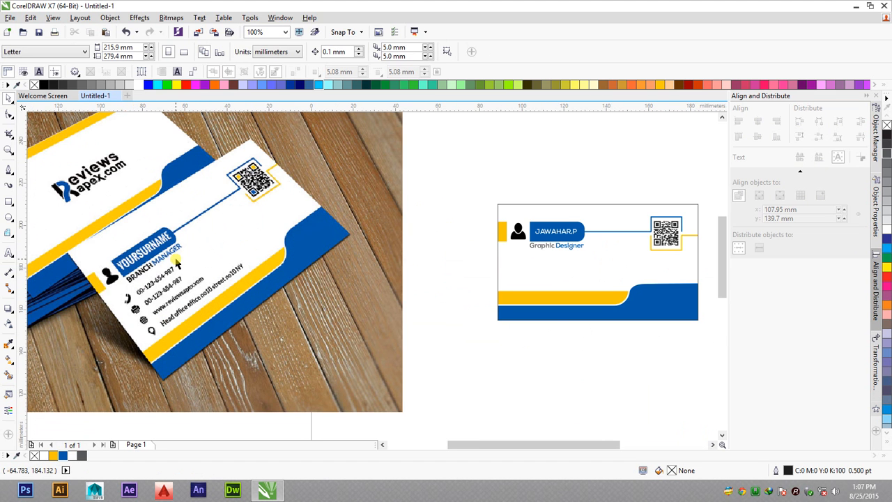
scroll(147, 295, "down", 2)
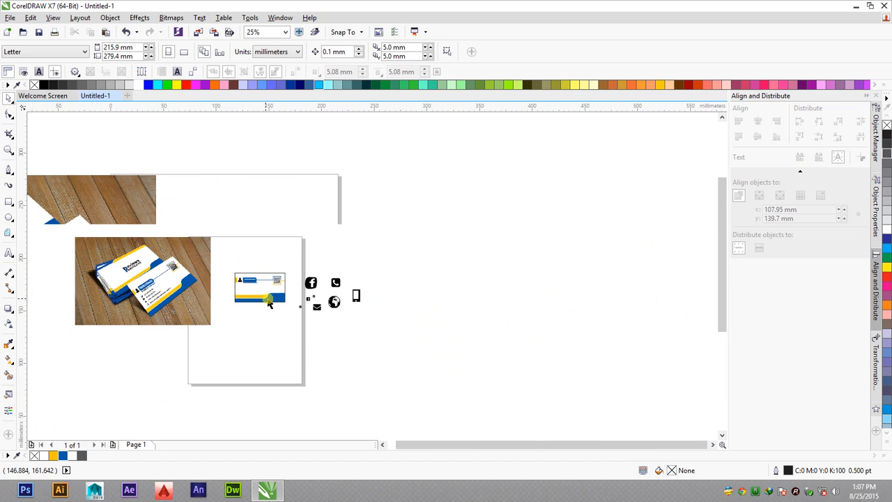
scroll(367, 297, "up", 1)
scroll(567, 308, "up", 1)
left_click(593, 299)
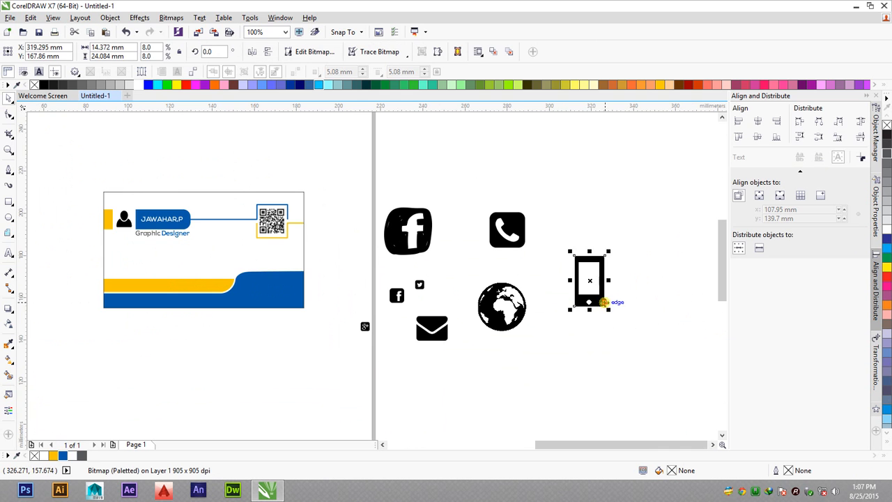
left_click_drag(604, 303, 130, 248)
scroll(130, 248, "up", 2)
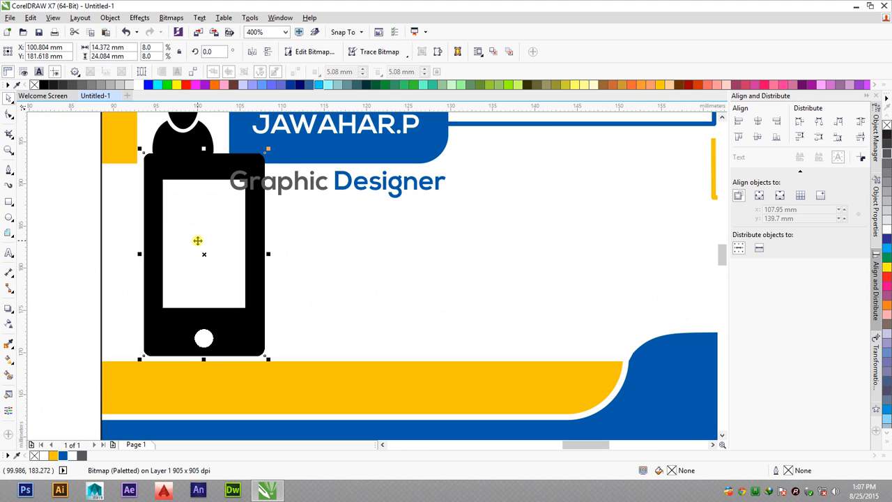
left_click_drag(269, 155, 216, 230)
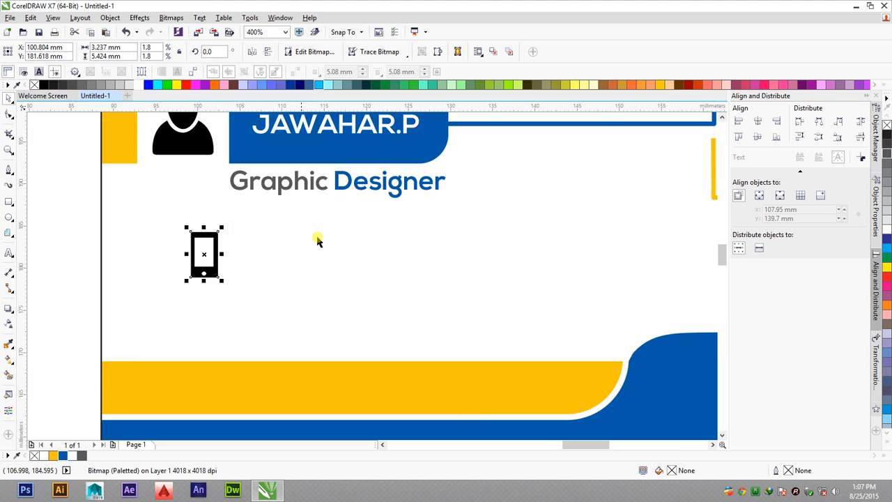
scroll(248, 245, "down", 2)
scroll(248, 245, "up", 2)
left_click_drag(364, 241, 341, 221)
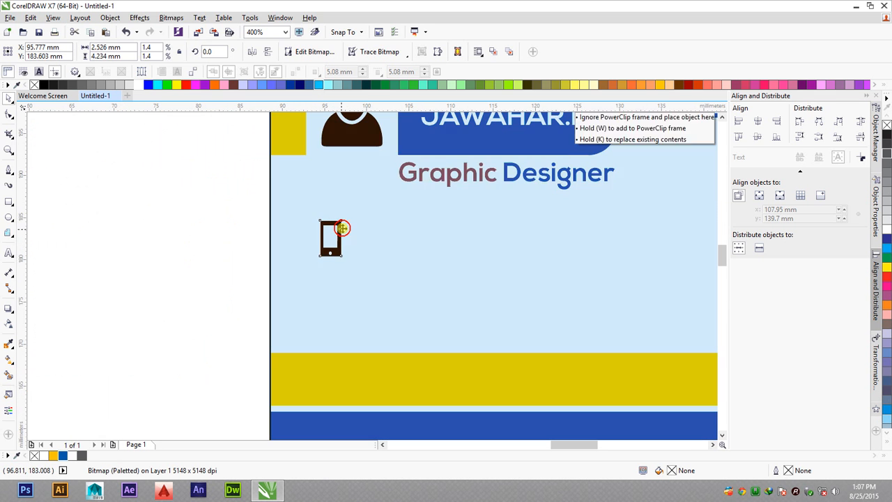
left_click(342, 225)
left_click(270, 254)
scroll(264, 257, "down", 2)
scroll(278, 261, "up", 1)
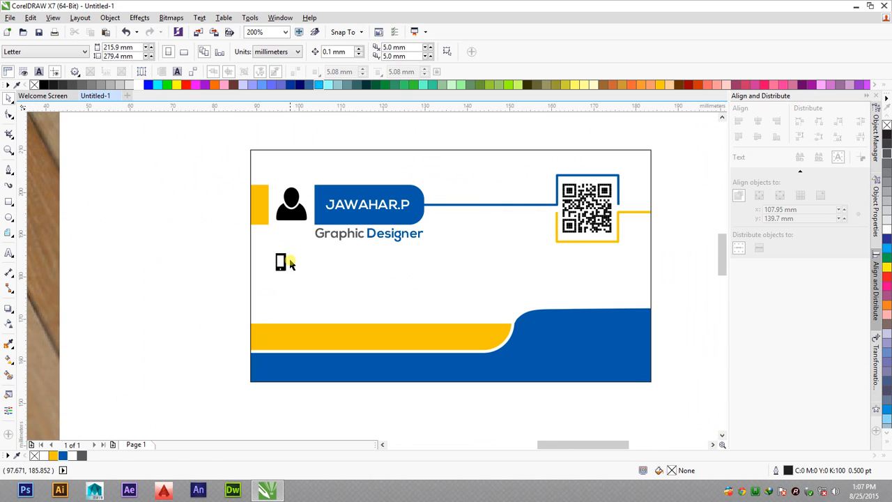
left_click(282, 262)
left_click(198, 319)
left_click(343, 237)
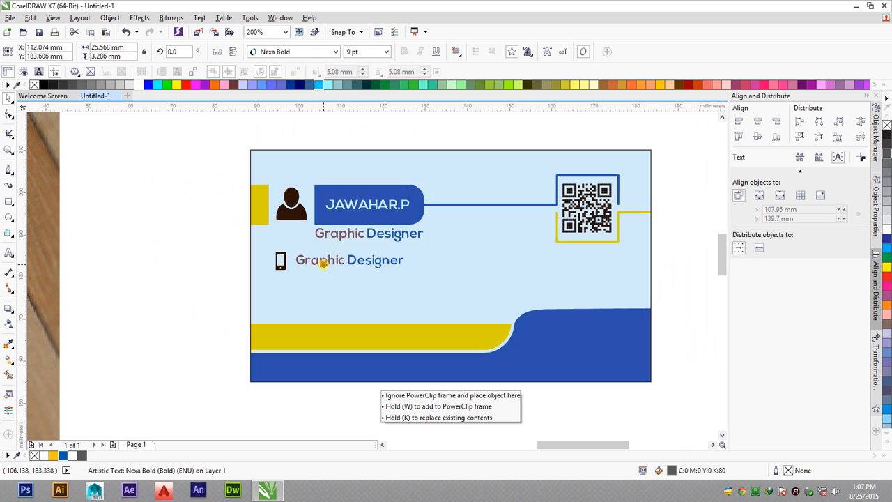
left_click_drag(346, 238, 325, 265)
left_click(10, 252)
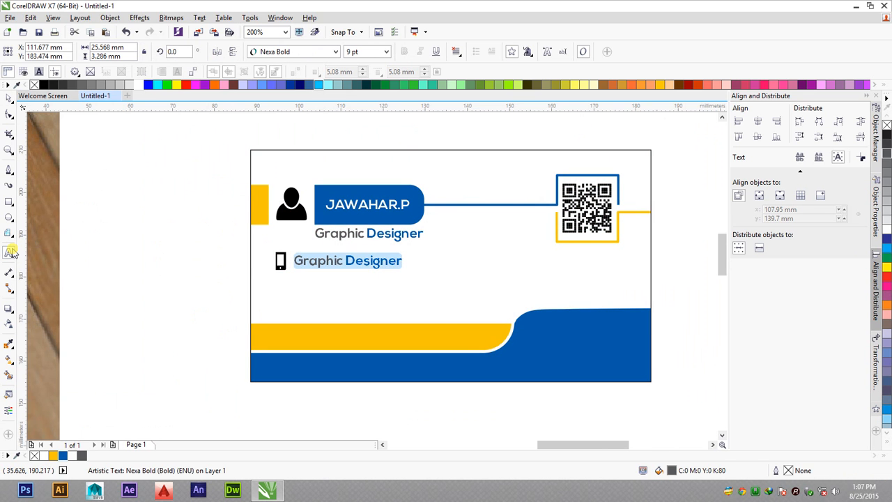
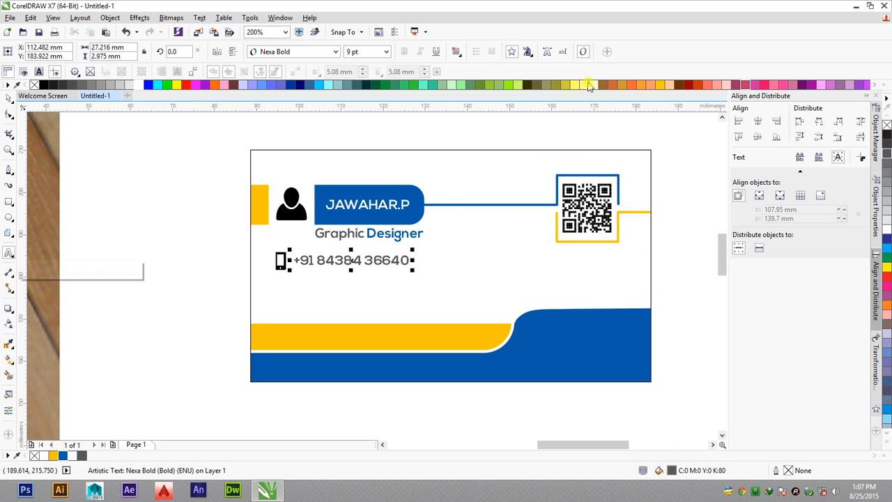
left_click(9, 97)
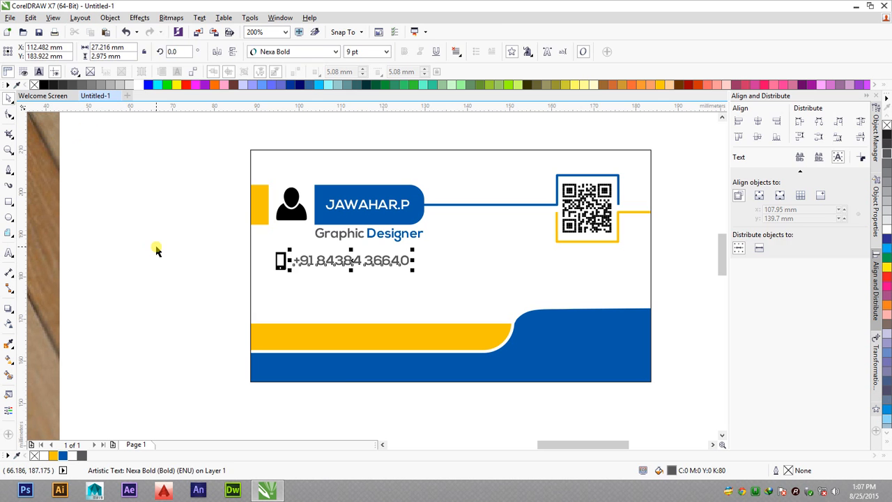
left_click_drag(146, 236, 442, 290)
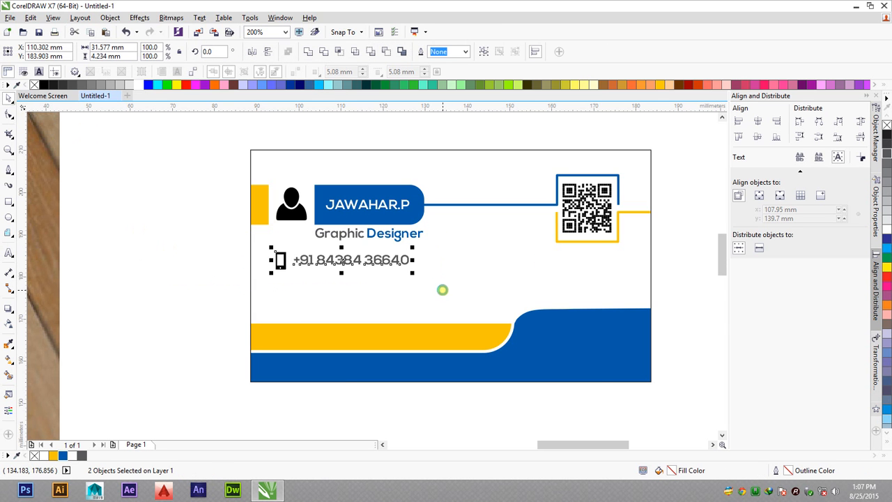
scroll(442, 289, "down", 2)
scroll(235, 305, "down", 2)
scroll(244, 306, "up", 2)
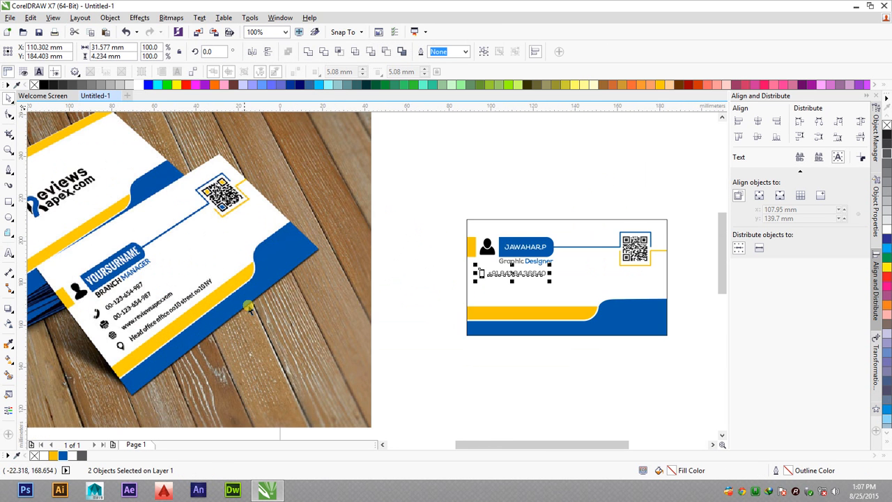
scroll(249, 307, "down", 1)
scroll(315, 299, "up", 2)
left_click(474, 282)
scroll(504, 285, "up", 1)
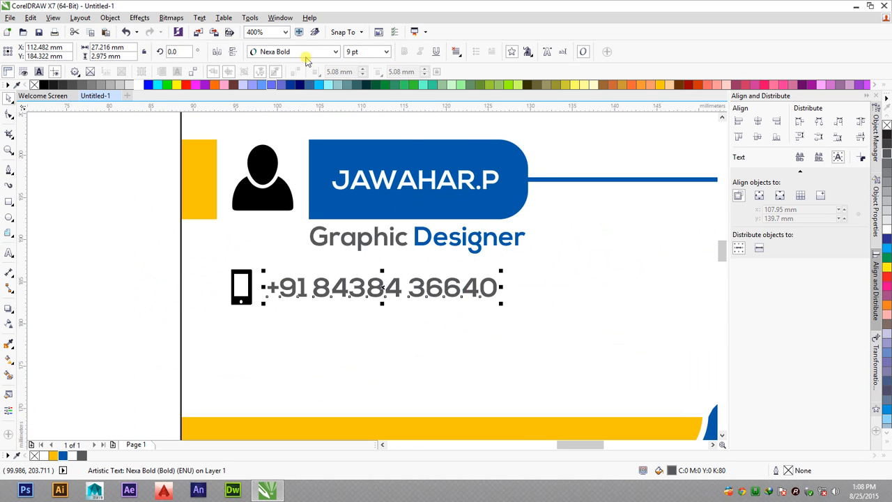
Step: Set the phone number in Calibri with bold off and italic on
left_click(307, 53)
type("calibri")
key("Return")
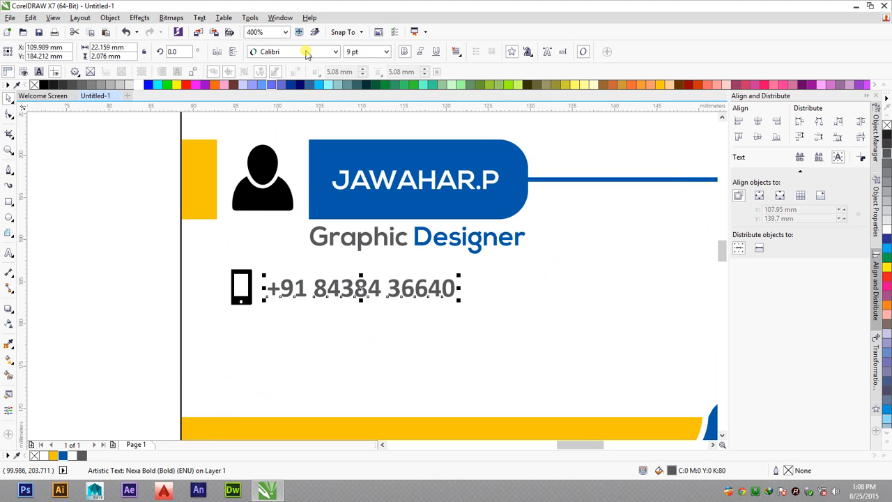
scroll(319, 137, "down", 1)
left_click(405, 52)
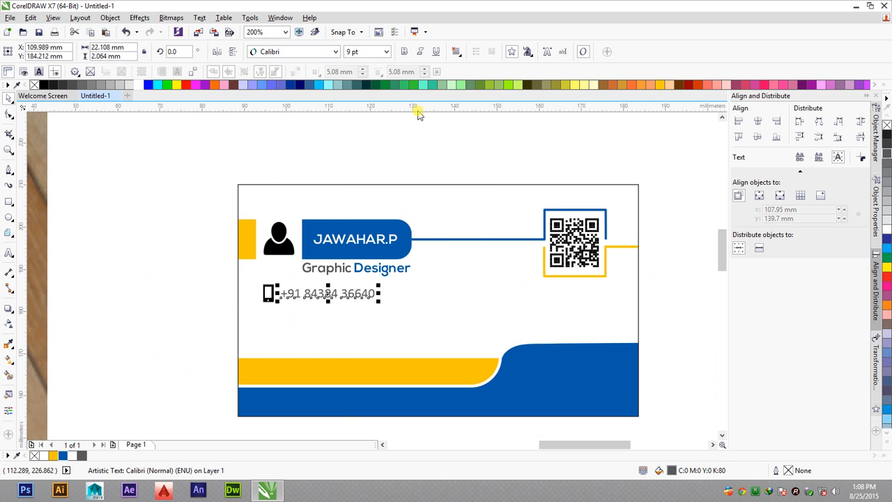
scroll(315, 291, "up", 1)
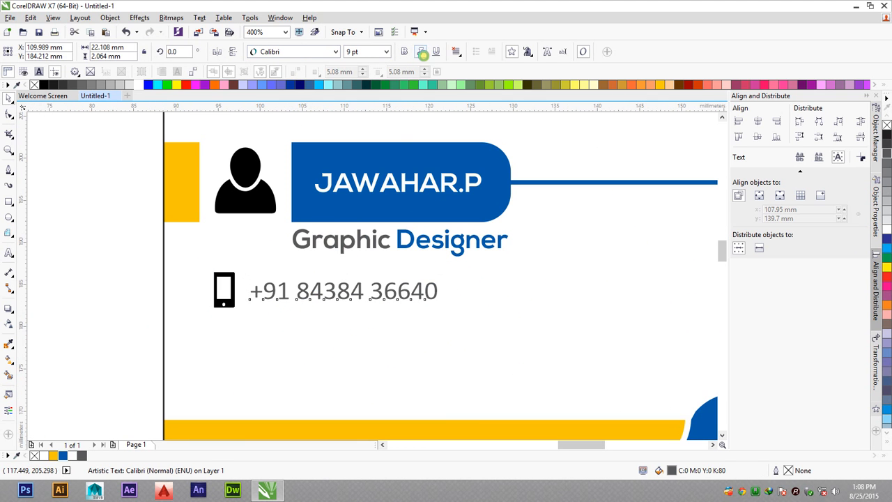
left_click(420, 51)
left_click(139, 298)
Step: Resize the phone icon to suit the number and check the icon and number line up together
left_click(228, 287)
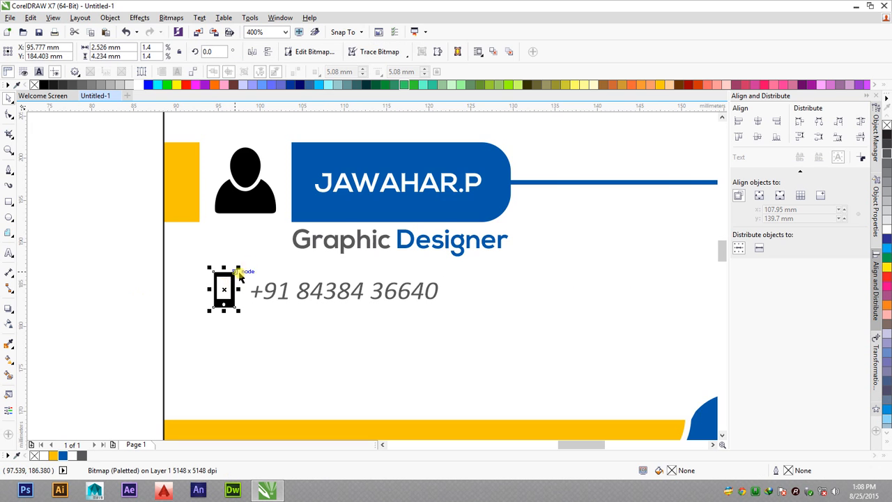
scroll(239, 275, "up", 2)
left_click(226, 272)
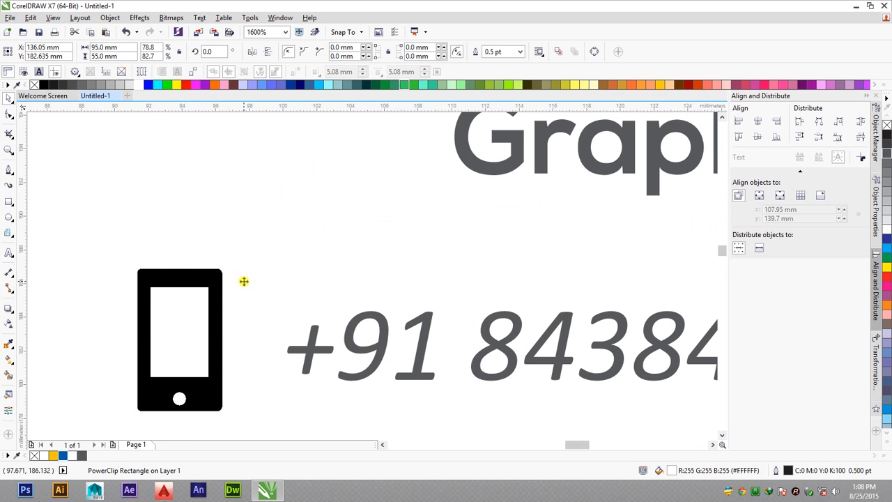
scroll(241, 285, "down", 2)
scroll(232, 298, "down", 1)
left_click(148, 292)
scroll(254, 303, "up", 2)
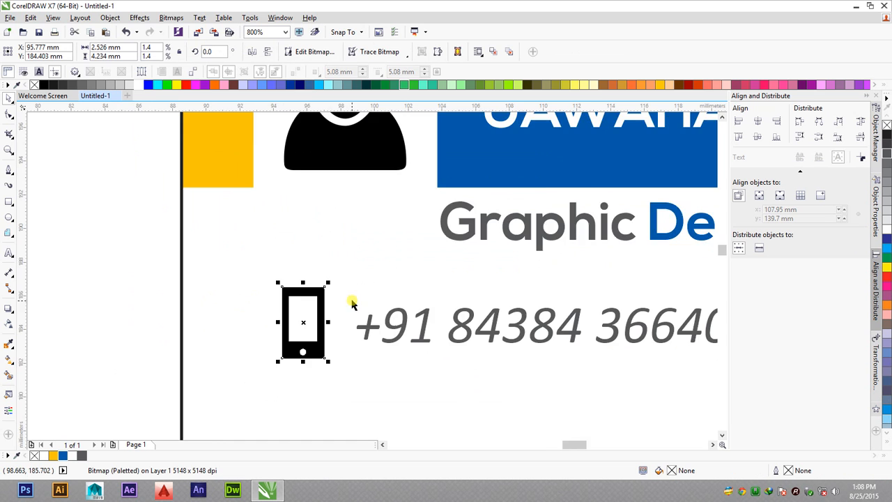
scroll(351, 305, "up", 2)
left_click_drag(309, 274, 305, 283)
scroll(305, 282, "down", 2)
scroll(302, 285, "down", 2)
left_click(246, 296)
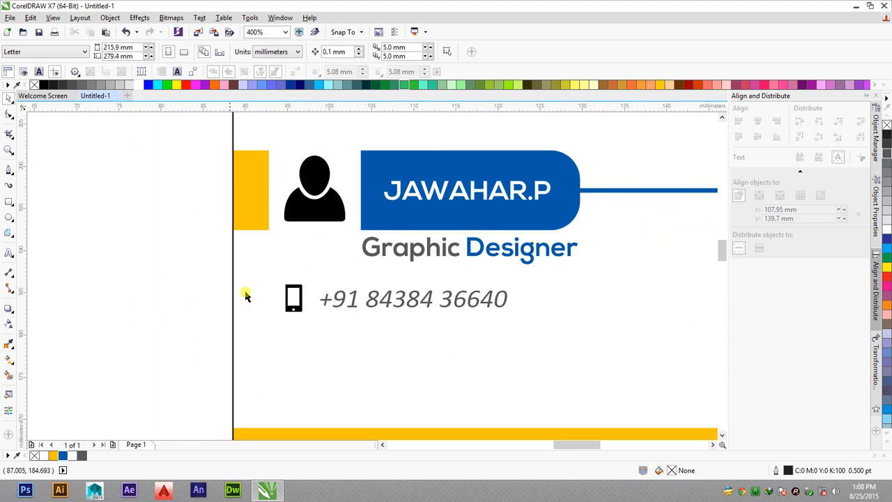
scroll(245, 297, "down", 2)
left_click_drag(188, 278, 392, 320)
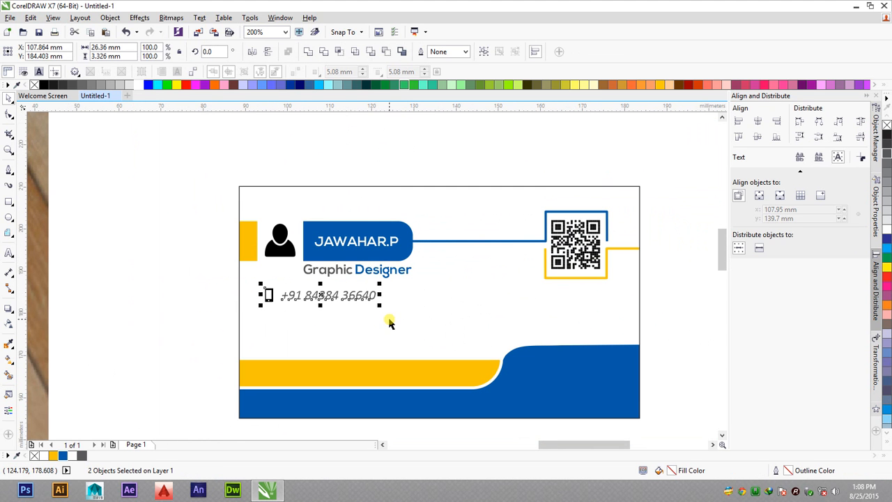
scroll(390, 322, "down", 2)
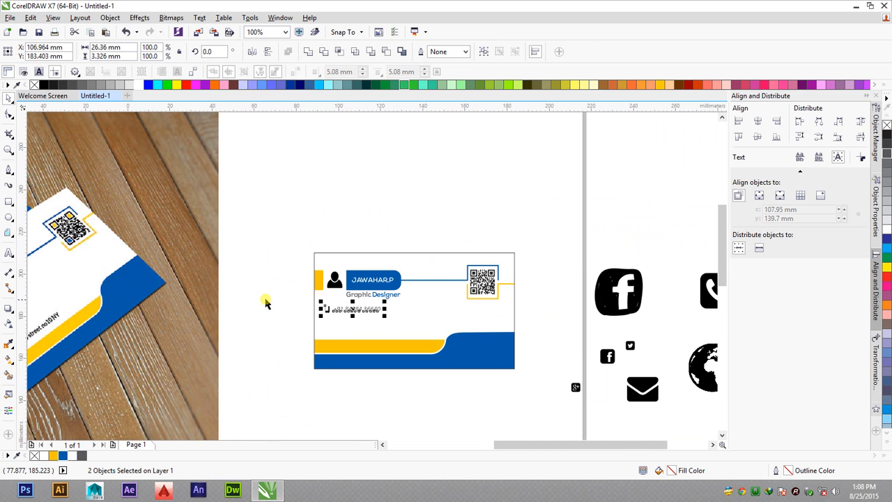
left_click(265, 301)
scroll(380, 336, "down", 2)
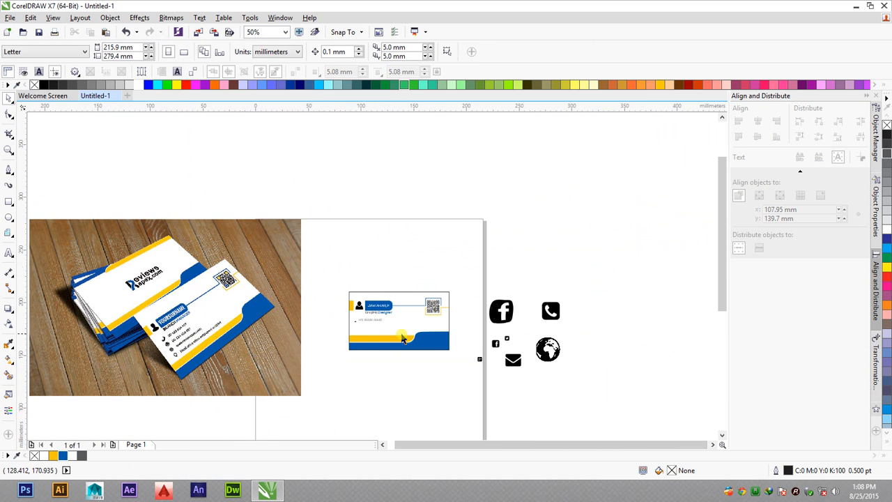
scroll(402, 338, "up", 4)
left_click_drag(177, 270, 355, 309)
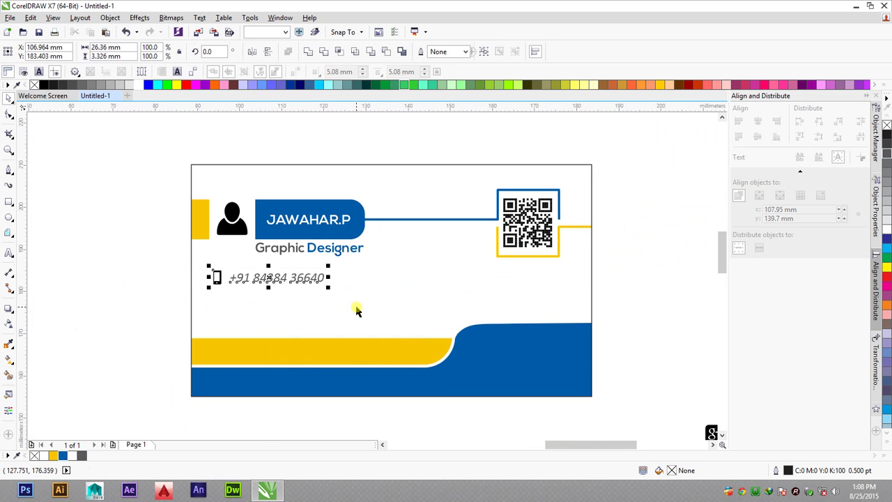
left_click(200, 309)
scroll(181, 313, "down", 2)
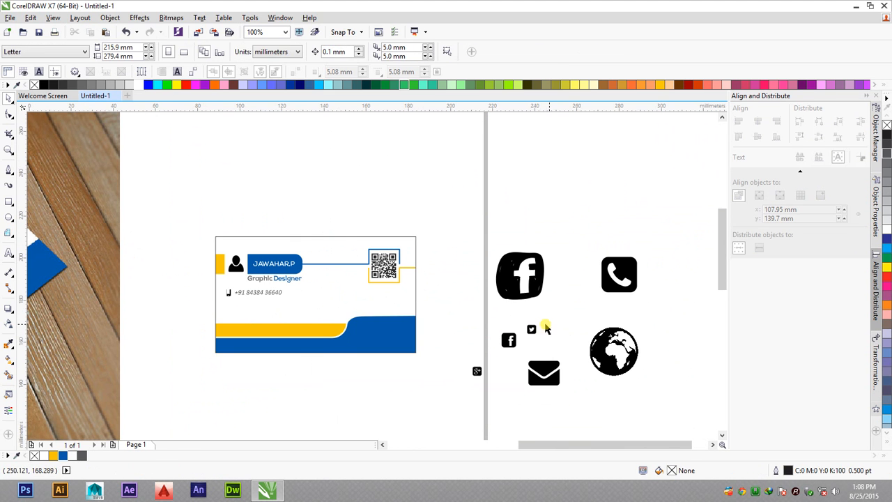
Step: Move the envelope icon onto the card, shrunk and set directly below the phone icon
left_click(512, 341)
left_click(545, 352)
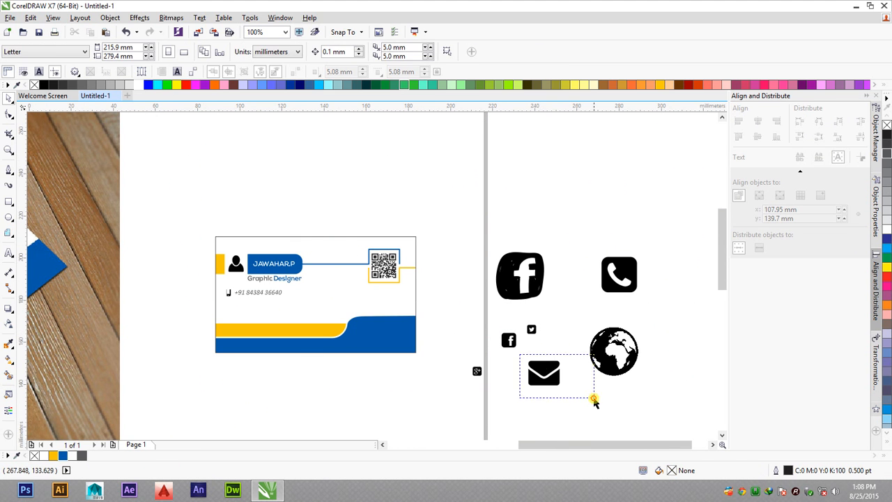
left_click_drag(594, 401, 592, 398)
left_click_drag(543, 373, 244, 304)
scroll(244, 305, "up", 5)
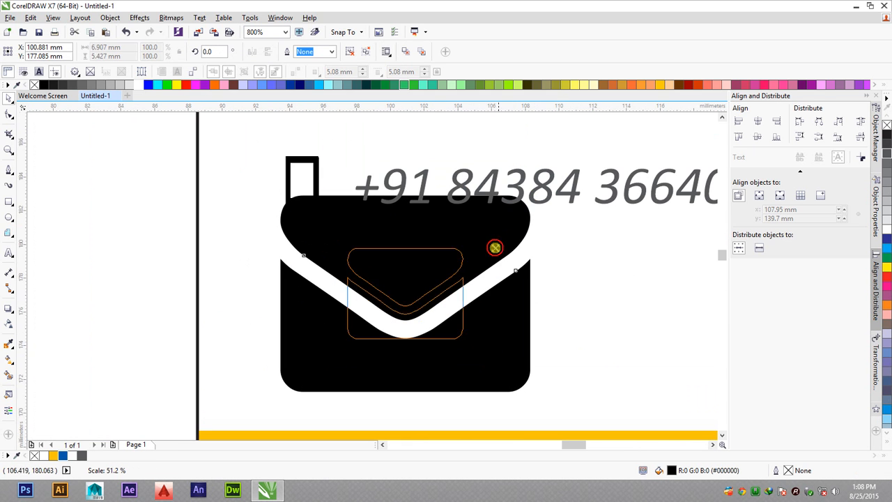
mouse_move(534, 191)
left_mouse_down()
mouse_move(433, 272)
mouse_move(317, 282)
mouse_move(335, 257)
left_mouse_up()
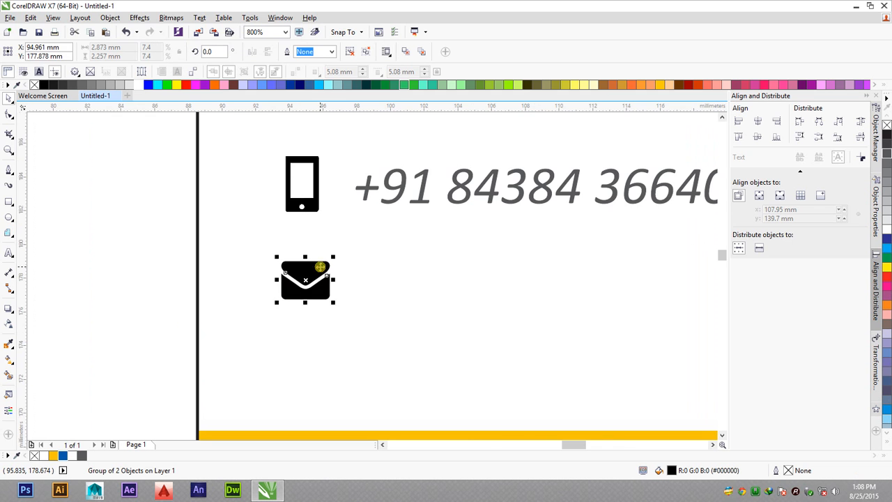
scroll(320, 267, "down", 2)
left_click(355, 250)
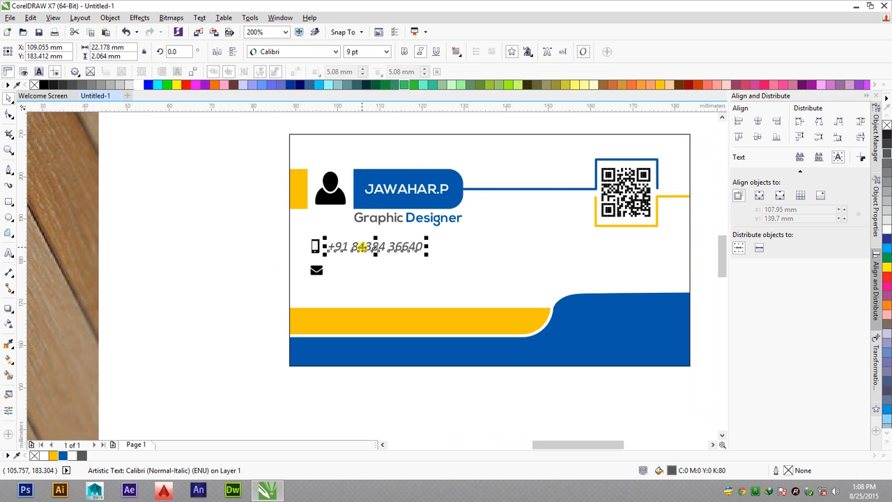
Step: Drop a copy of the phone-number line beside the envelope and retype it as the email address
left_click_drag(362, 247, 362, 269)
right_click(361, 269)
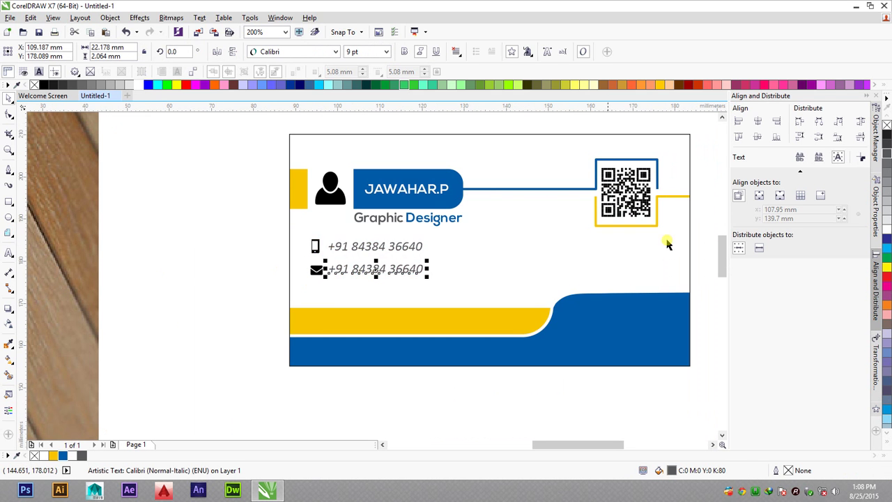
left_click(11, 257)
left_click(35, 253)
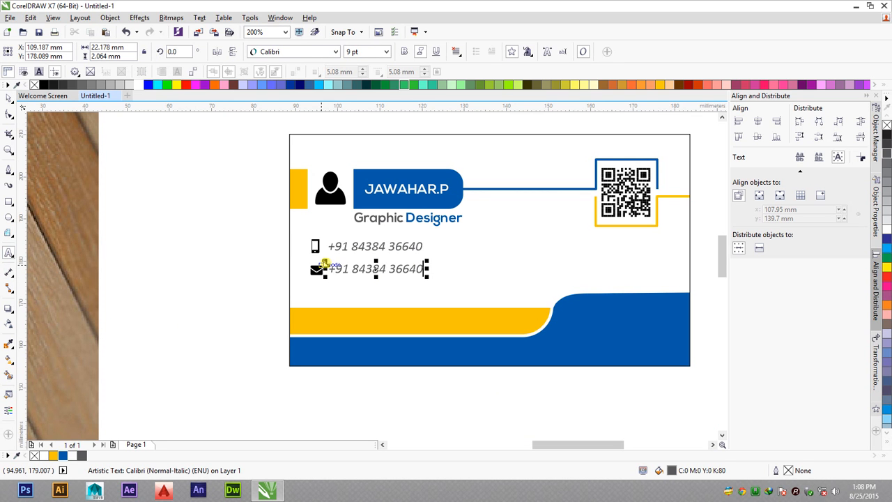
left_click(325, 264)
key("ctrl+a")
type("coo")
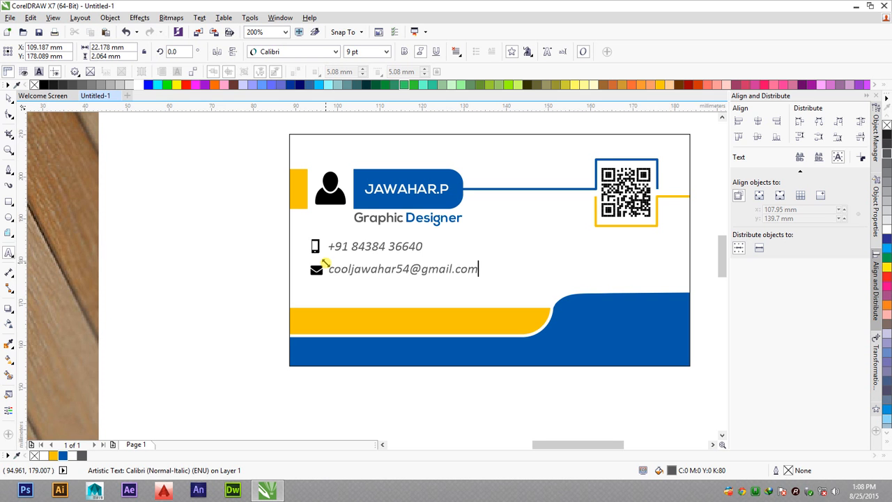
key("ctrl+space")
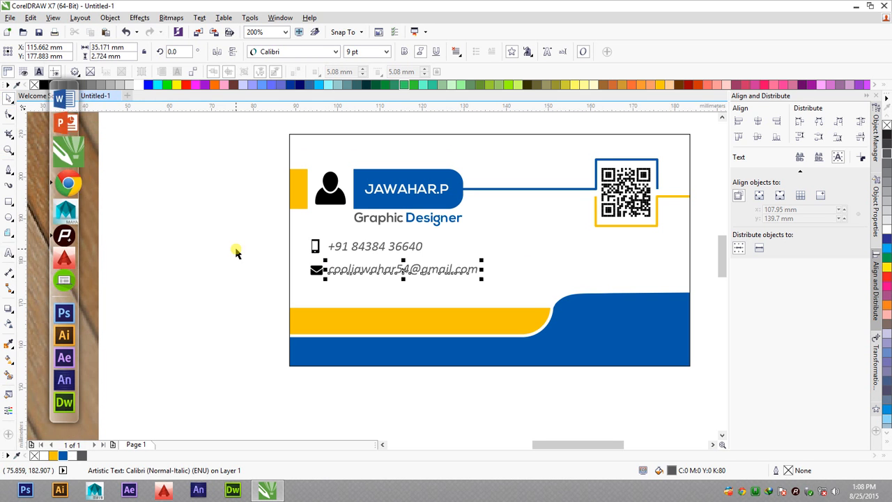
Step: Move the Facebook icon onto the card under the email line and shrink it to match the envelope
key("Escape")
scroll(342, 279, "up", 2)
scroll(290, 277, "down", 4)
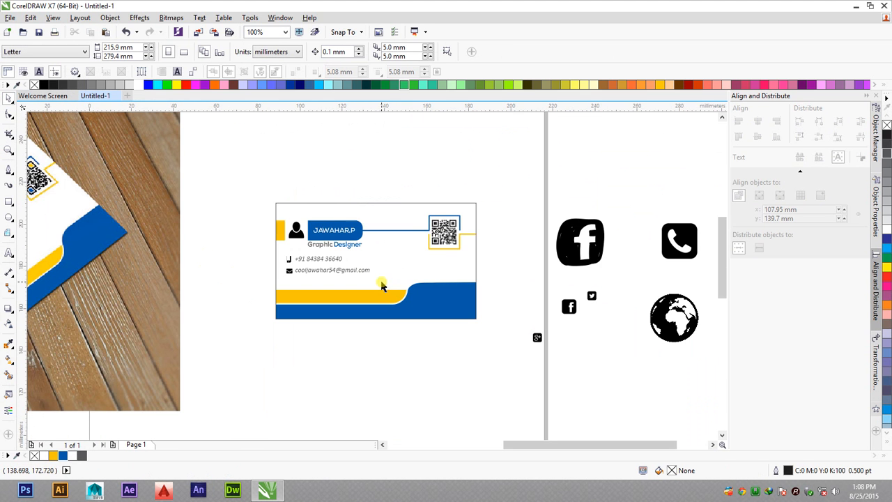
left_click(571, 308)
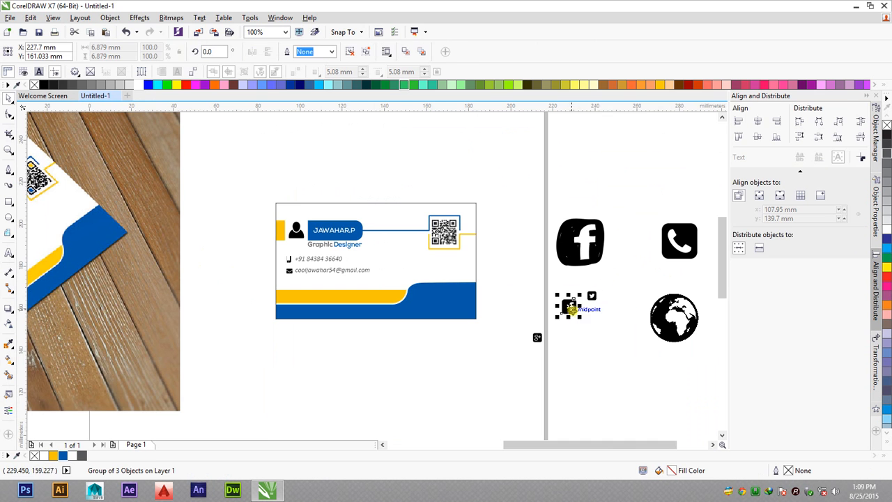
scroll(571, 244, "up", 2)
scroll(571, 249, "up", 2)
scroll(573, 300, "down", 6)
scroll(573, 299, "up", 4)
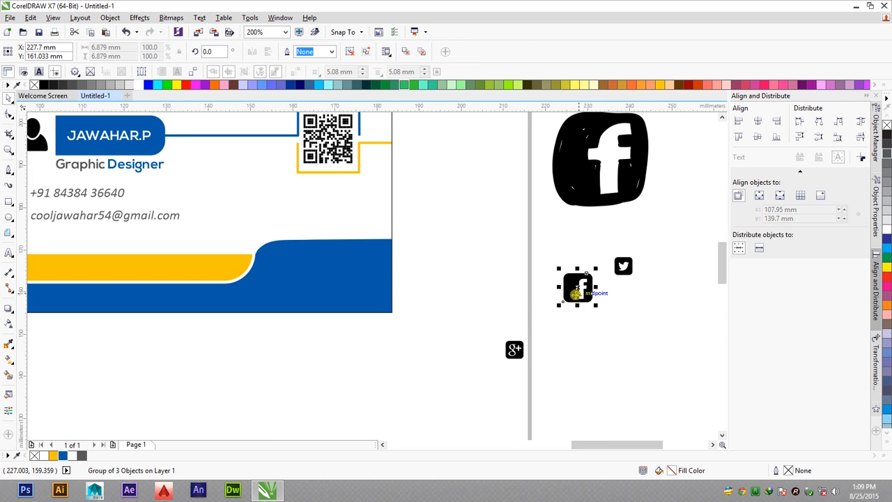
left_click_drag(577, 288, 303, 283)
scroll(474, 307, "down", 2)
scroll(318, 281, "up", 2)
scroll(319, 281, "up", 2)
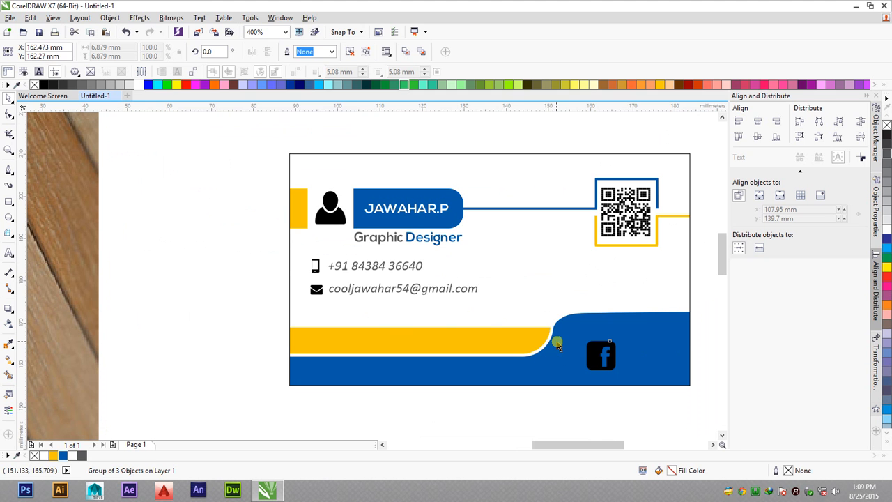
left_click_drag(600, 351, 304, 302)
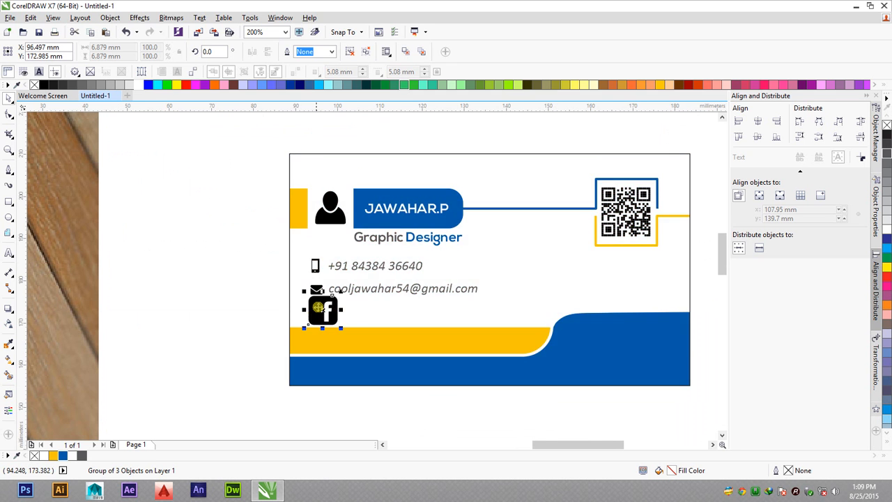
scroll(339, 291, "up", 4)
left_click_drag(402, 259, 338, 309)
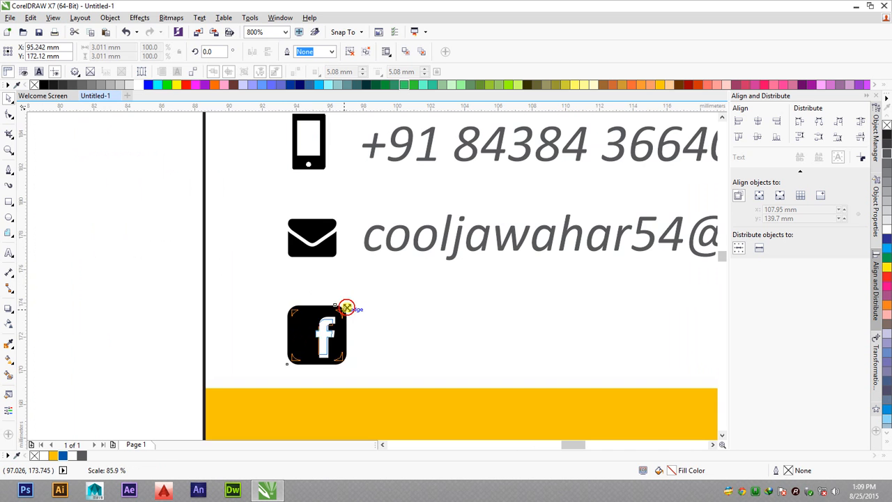
scroll(345, 304, "down", 6)
left_click(267, 311)
scroll(339, 313, "up", 6)
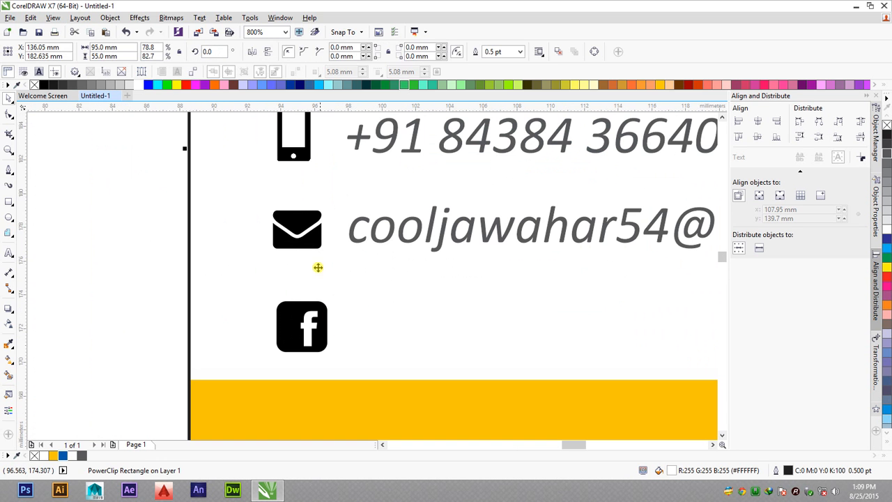
Step: Left-align the Facebook icon with the envelope icon via Align and Distribute
left_click(318, 319)
left_click(307, 243, "shift")
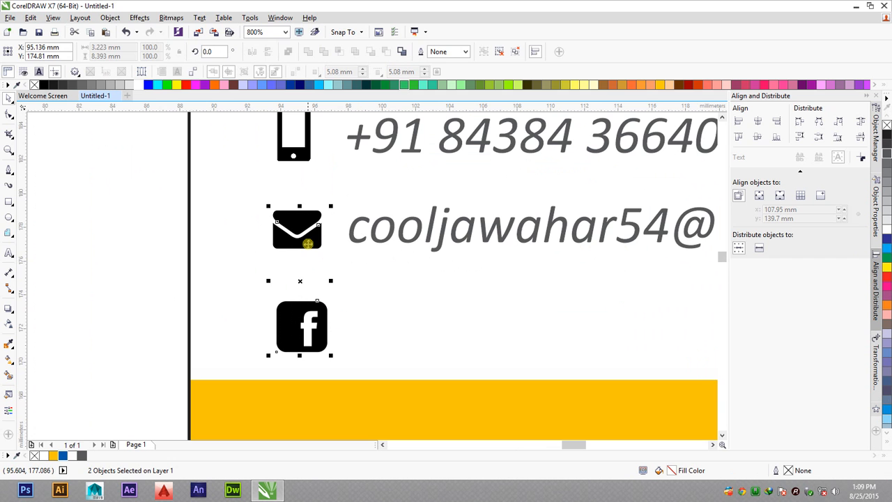
left_click(307, 242, "shift")
left_click(246, 244)
scroll(328, 326, "up", 1)
left_click(315, 310)
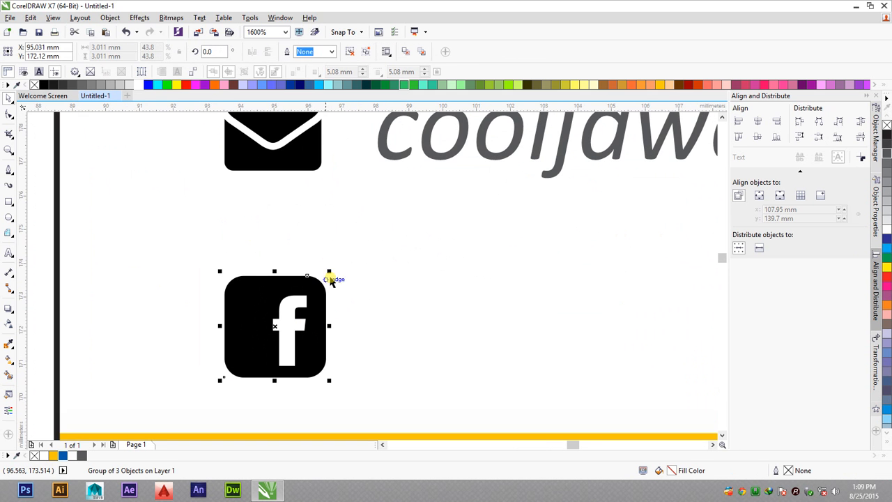
scroll(329, 286, "down", 4)
left_click(193, 309)
scroll(193, 308, "down", 2)
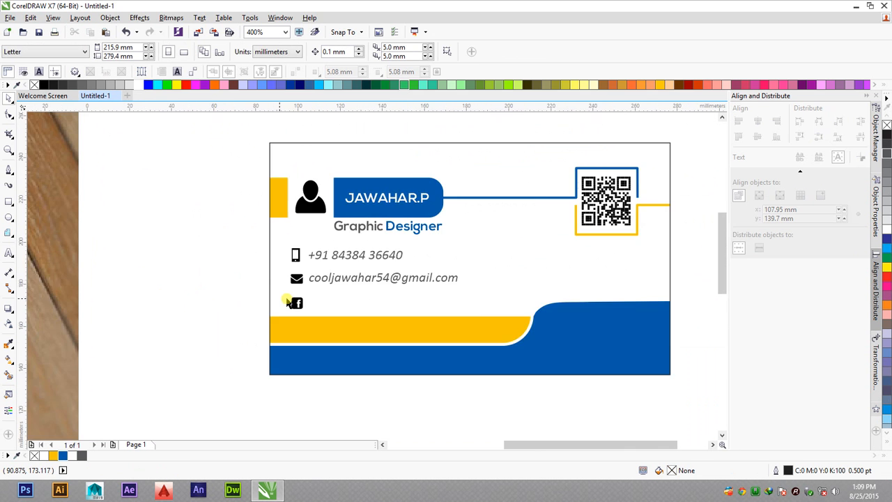
scroll(296, 308, "up", 3)
Step: Select the email text line together with the Facebook icon ready to copy a line beside it
left_click(279, 296)
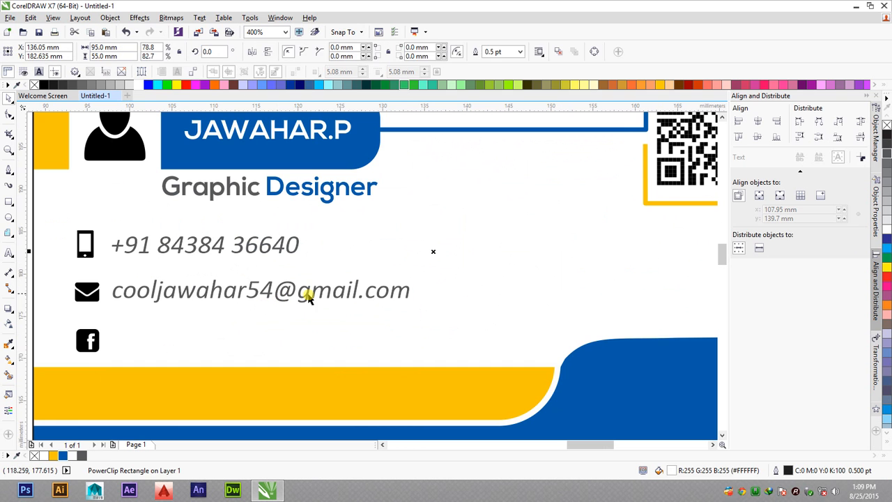
left_click(309, 297)
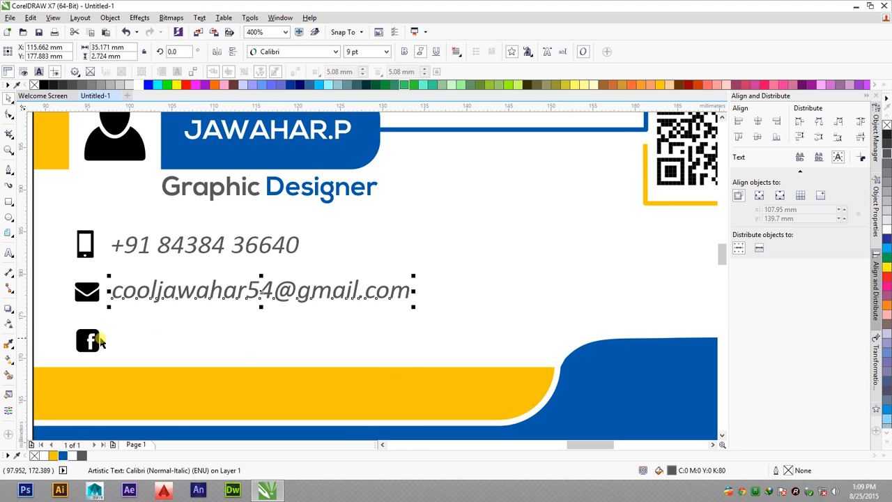
left_click(98, 340, "shift")
right_click(267, 344)
scroll(267, 344, "down", 3)
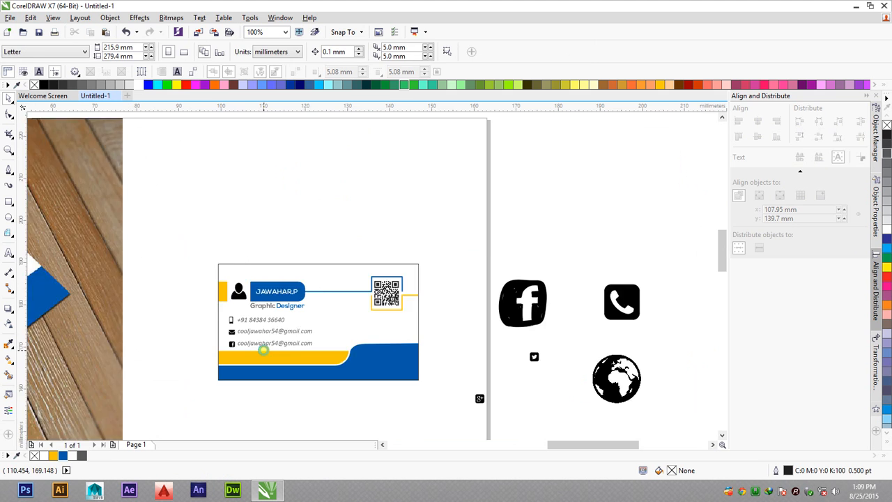
scroll(259, 350, "up", 2)
scroll(192, 368, "up", 2)
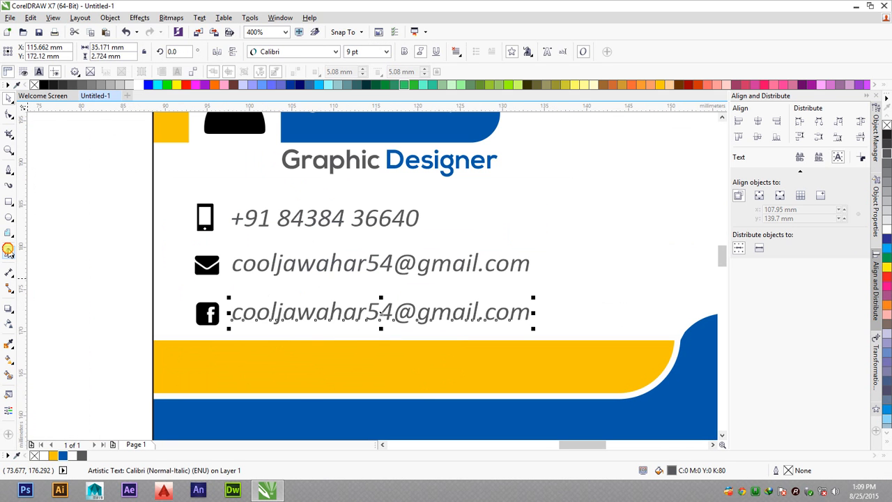
left_click(9, 251)
key("ctrl+a")
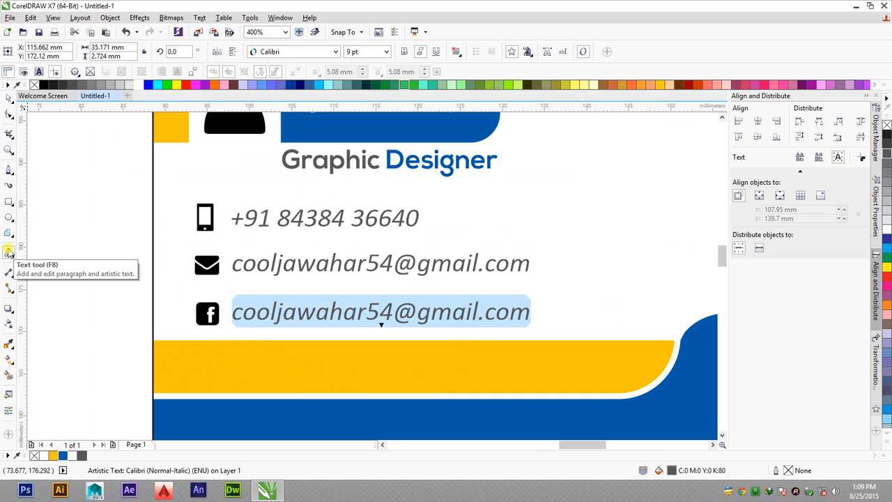
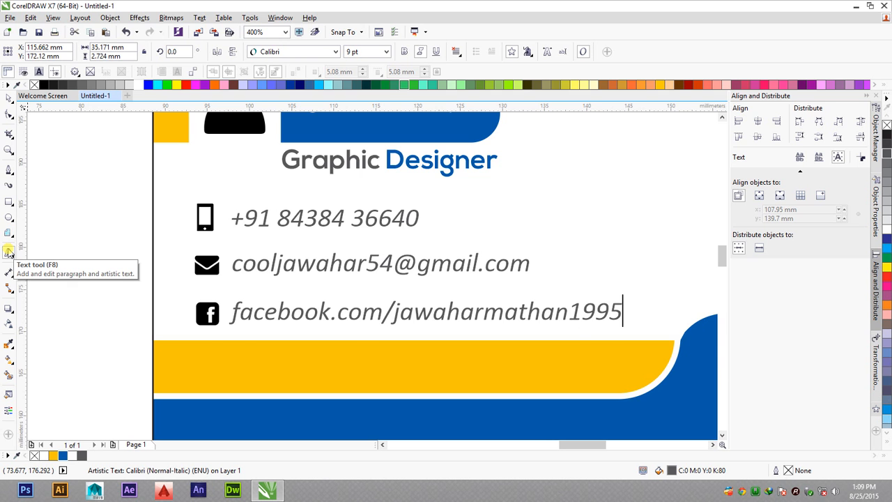
scroll(119, 289, "up", 1)
scroll(119, 289, "down", 4)
scroll(139, 296, "down", 2)
scroll(135, 295, "up", 4)
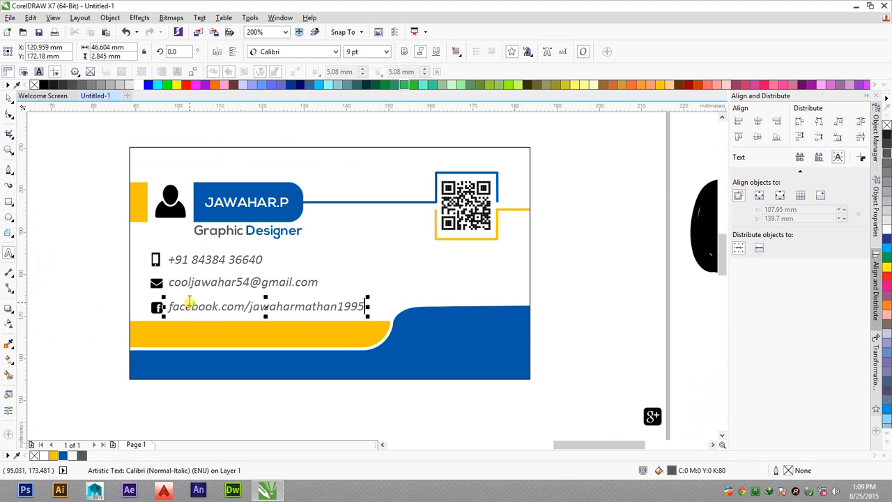
left_click(8, 103)
left_click(69, 252)
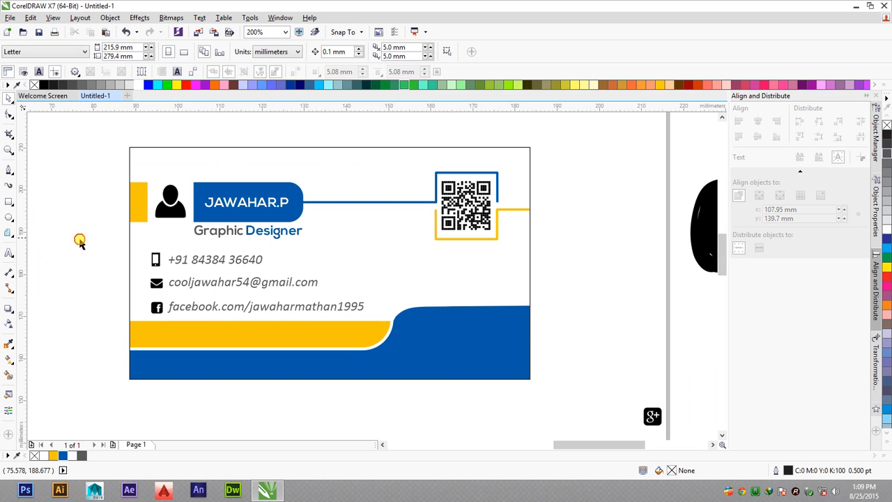
scroll(294, 314, "down", 2)
scroll(380, 342, "down", 2)
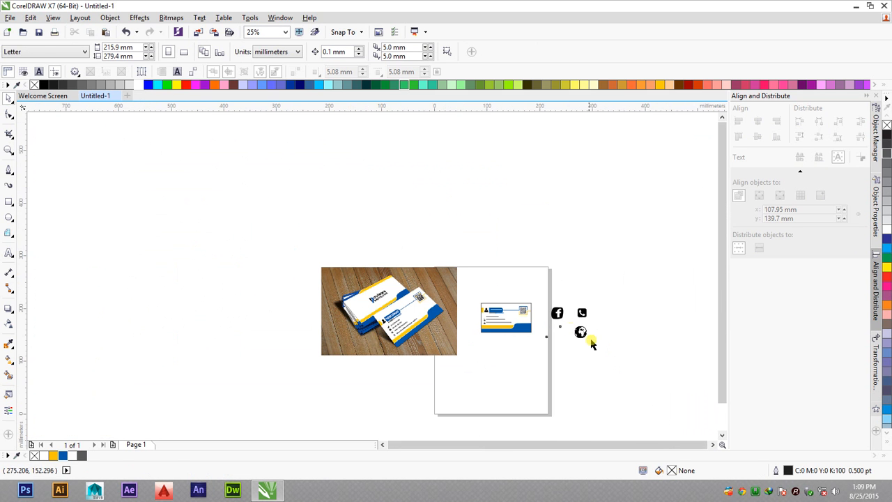
Step: Bring the globe bitmap beside the card, quick-trace it to vectors and discard the traced black circle
left_click(581, 329)
scroll(584, 328, "up", 1)
mouse_move(581, 328)
left_mouse_down()
mouse_move(427, 346)
mouse_move(311, 317)
left_mouse_up()
scroll(421, 331, "up", 1)
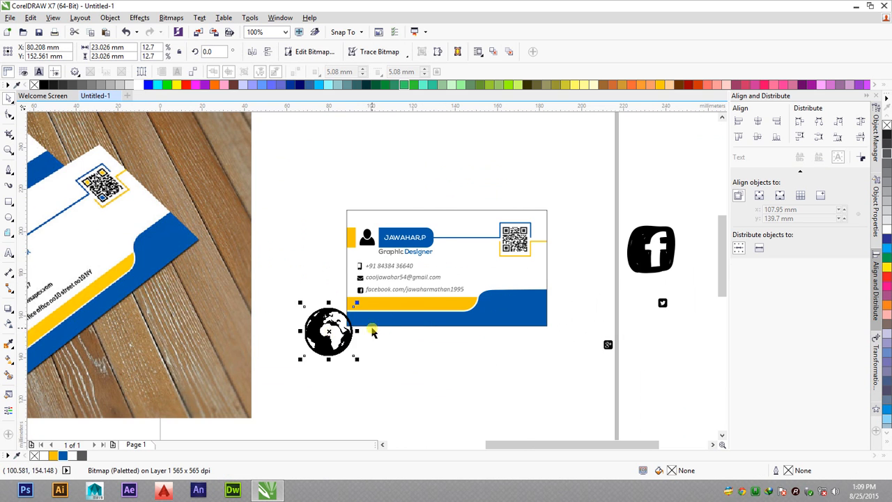
scroll(372, 332, "up", 1)
left_click_drag(312, 348, 270, 319)
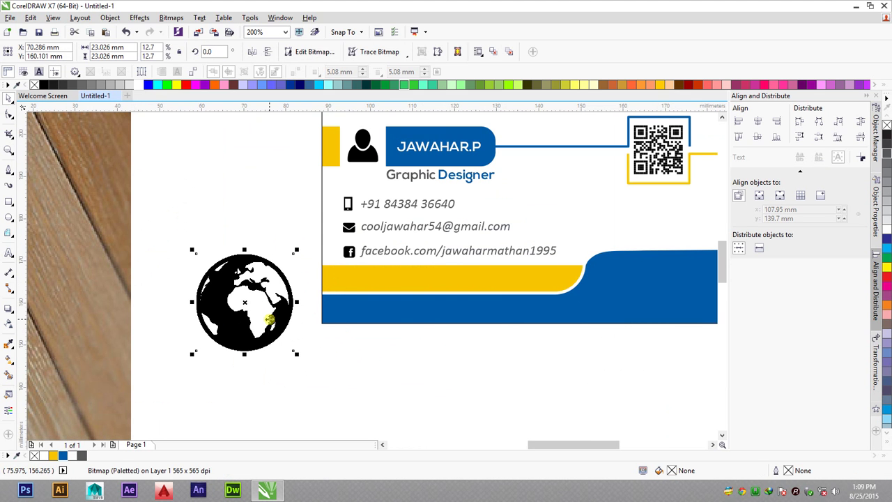
left_click(401, 52)
left_click(377, 62)
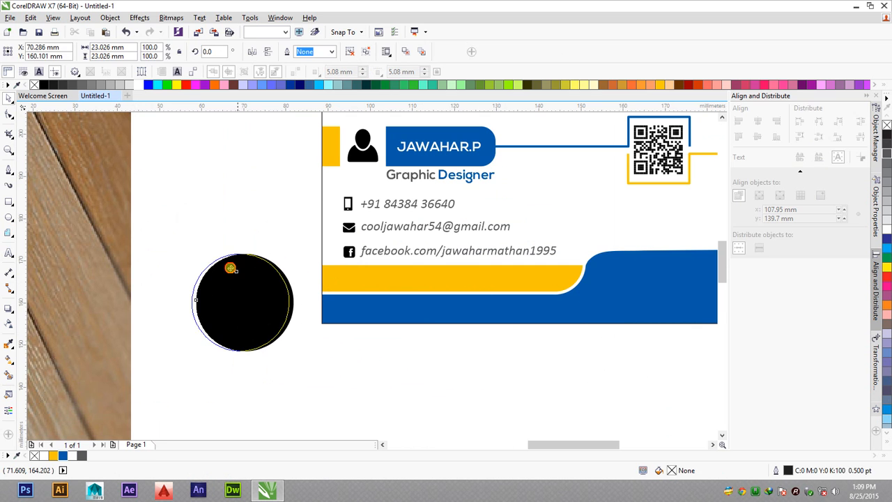
left_click_drag(236, 271, 326, 253)
scroll(326, 253, "up", 2)
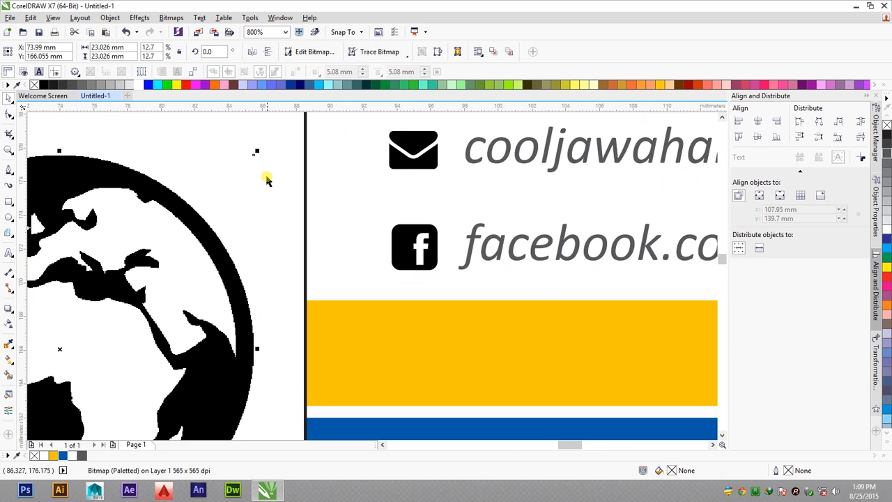
scroll(299, 248, "down", 2)
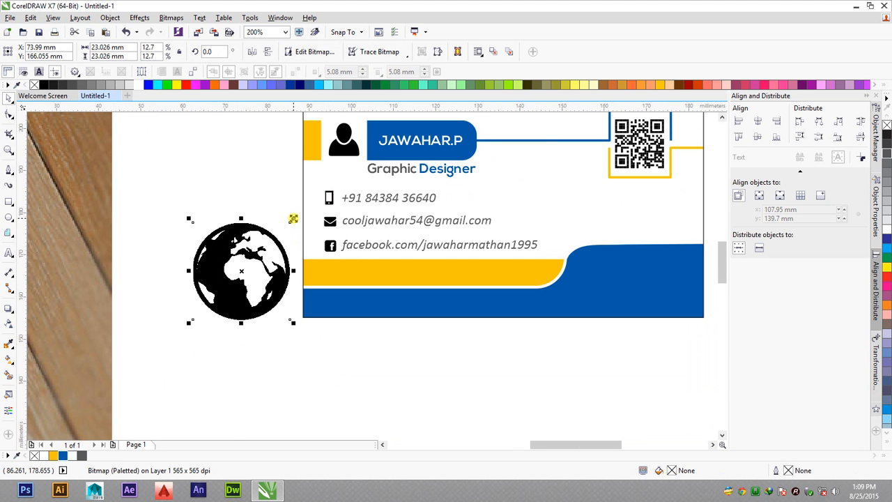
Step: Scale the globe down onto the yellow band under the Facebook icon, then nudge it slightly larger
mouse_move(296, 221)
left_mouse_down()
mouse_move(263, 250)
mouse_move(337, 265)
left_mouse_up()
scroll(337, 266, "up", 2)
scroll(334, 277, "up", 2)
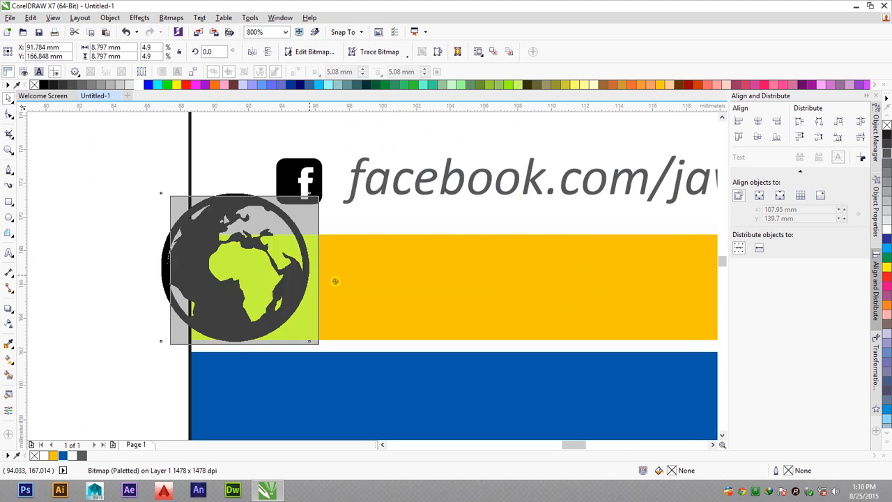
mouse_move(377, 209)
left_mouse_down()
mouse_move(351, 255)
mouse_move(298, 276)
mouse_move(331, 277)
mouse_move(313, 282)
left_mouse_up()
scroll(297, 275, "down", 3)
scroll(297, 275, "up", 2)
scroll(297, 275, "up", 2)
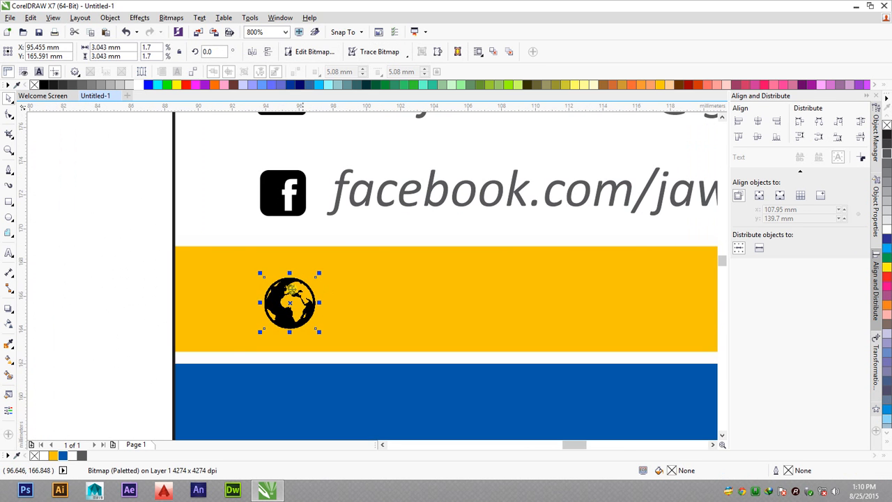
scroll(313, 282, "down", 2)
scroll(277, 251, "up", 2)
left_click(277, 232, "shift")
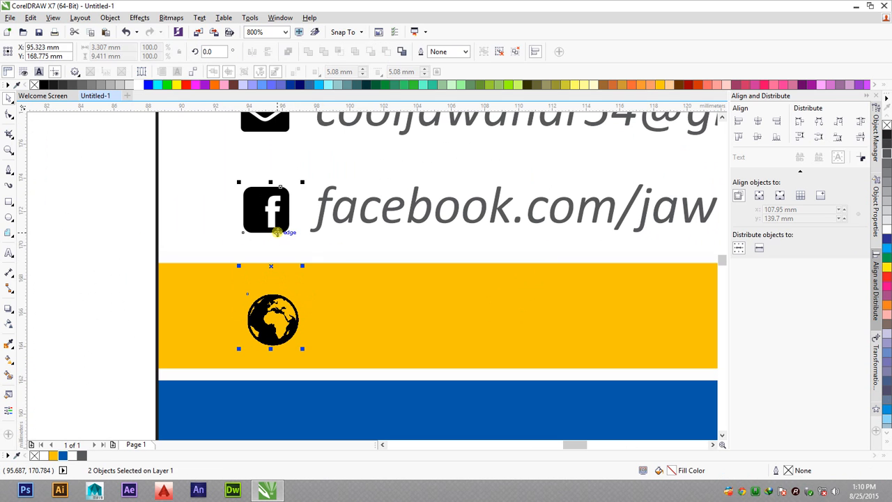
left_click(276, 241)
left_click(286, 310)
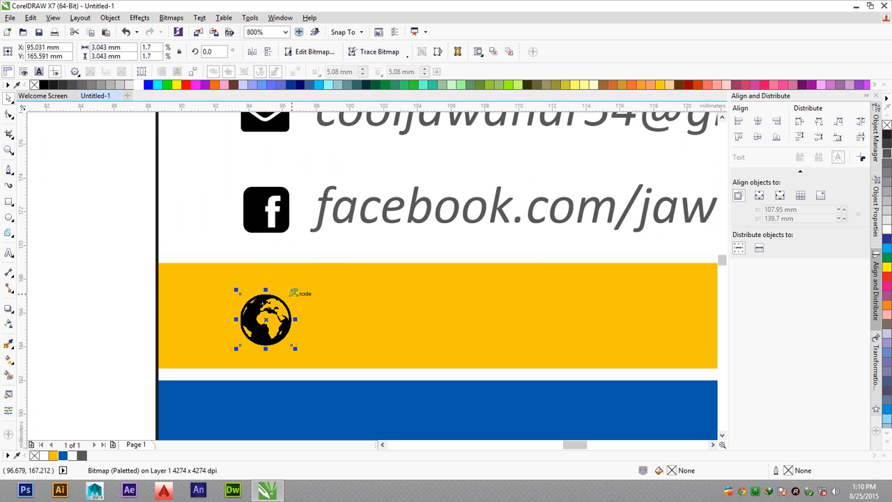
scroll(219, 304, "down", 2)
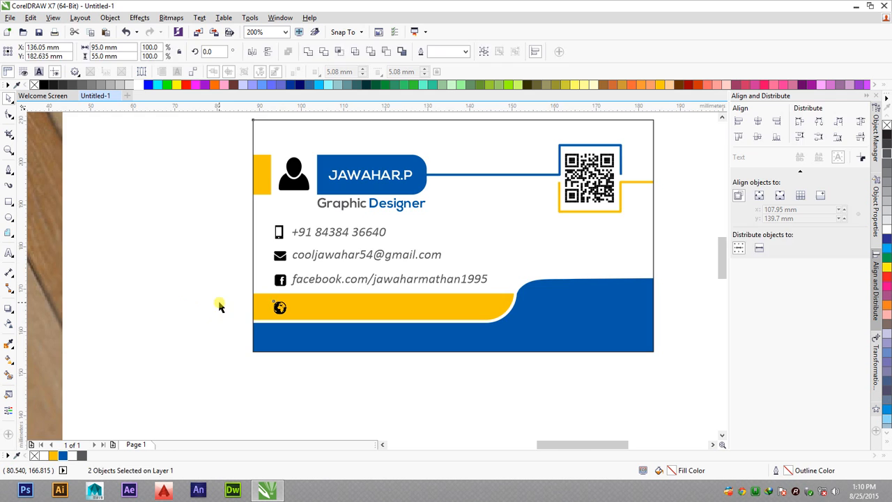
scroll(278, 304, "up", 1)
left_click(279, 307)
scroll(279, 307, "up", 1)
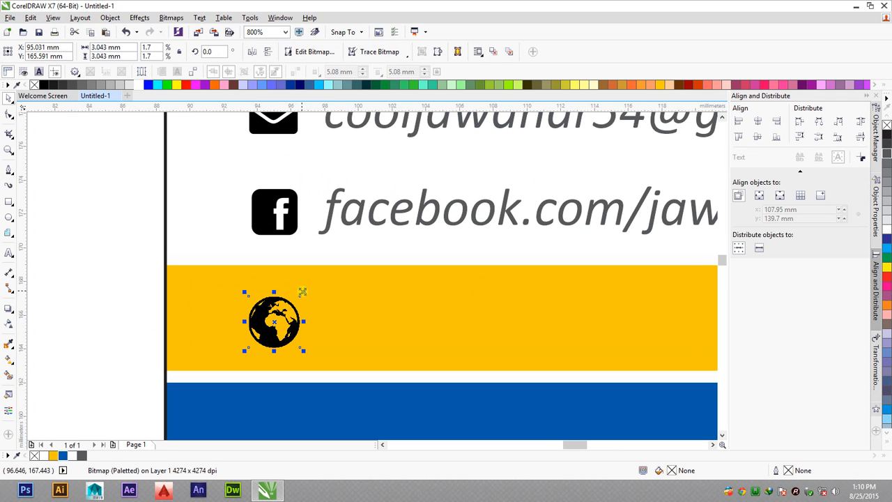
left_click_drag(303, 292, 313, 281)
scroll(312, 281, "up", 1)
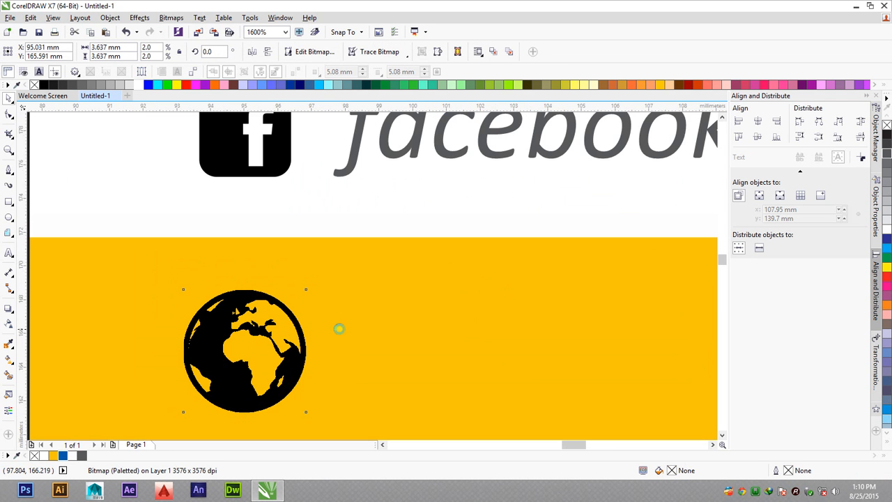
scroll(339, 328, "down", 2)
scroll(328, 309, "down", 1)
left_click(328, 309)
left_click(356, 297)
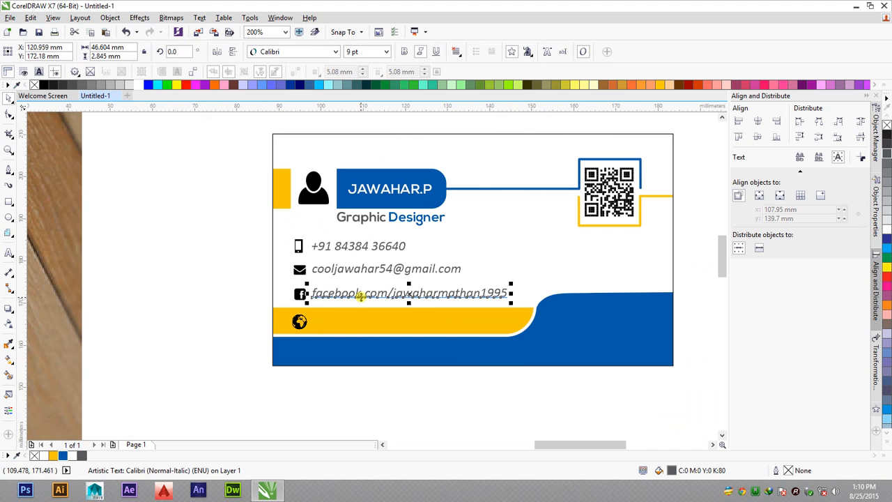
Step: Duplicate the facebook text line and align the copy level with the globe icon
key("Escape")
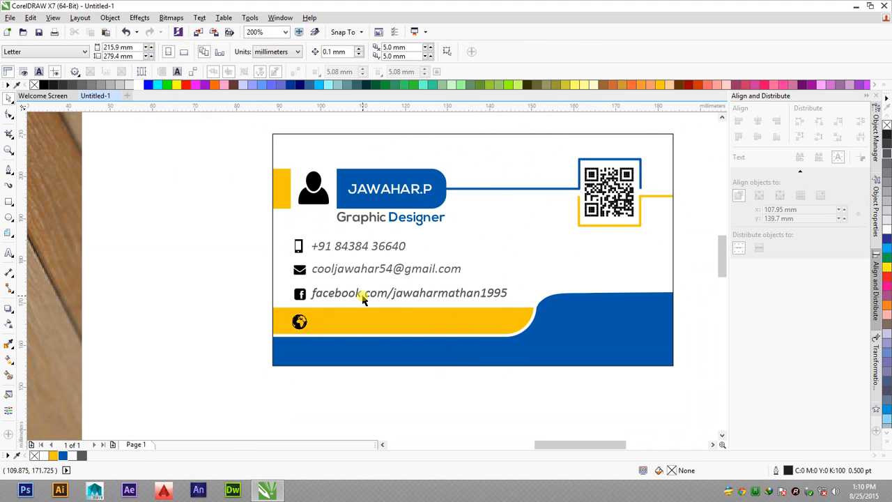
double_click(362, 298)
scroll(362, 298, "up", 2)
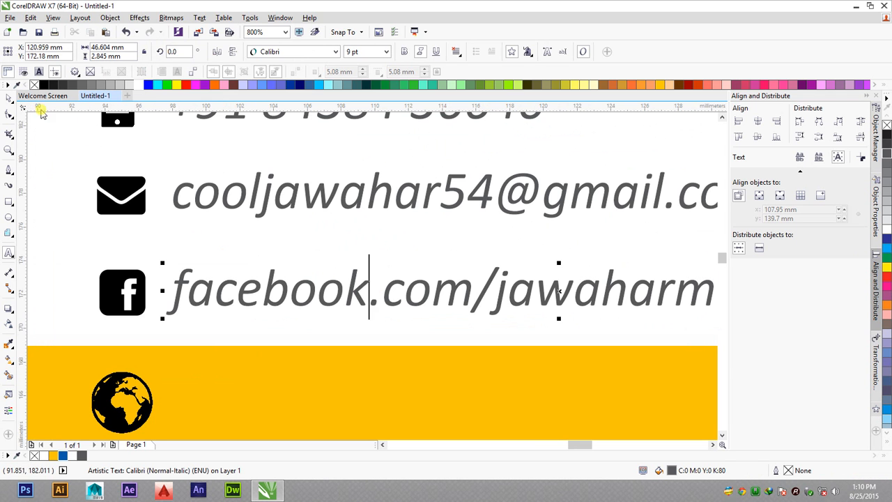
left_click(9, 113)
left_click(138, 391)
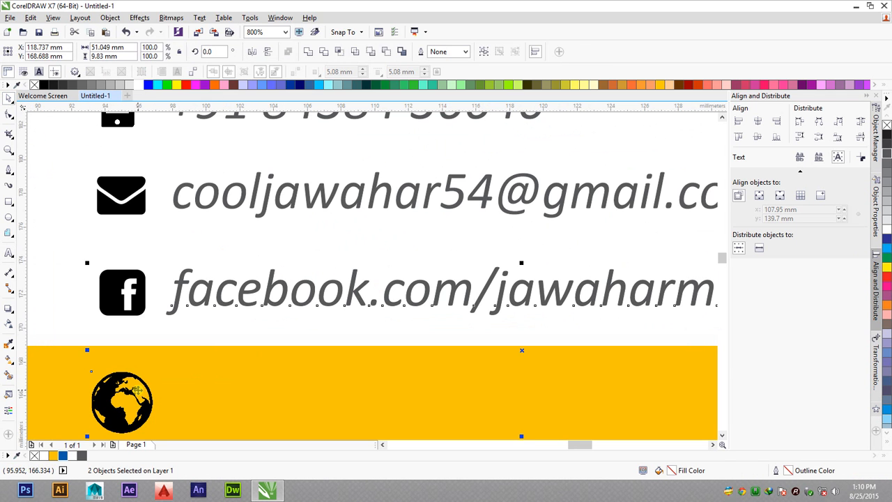
key("e")
key("shift+F4")
left_click(358, 378)
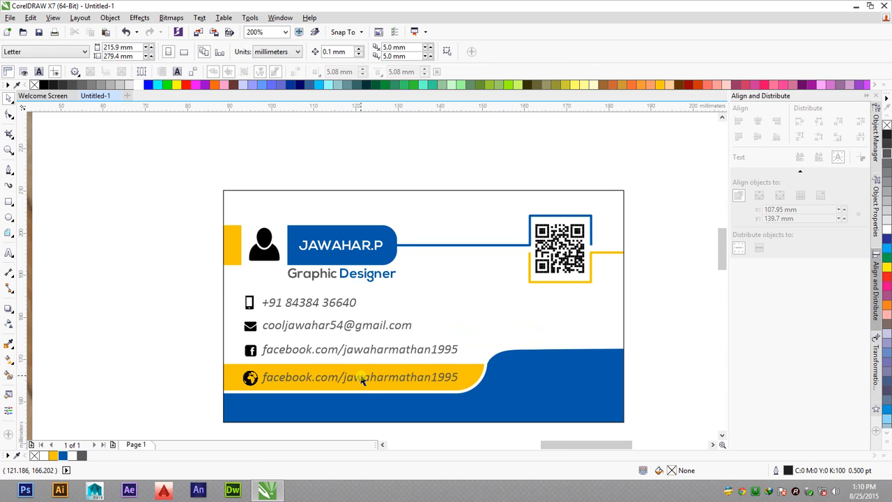
double_click(360, 380)
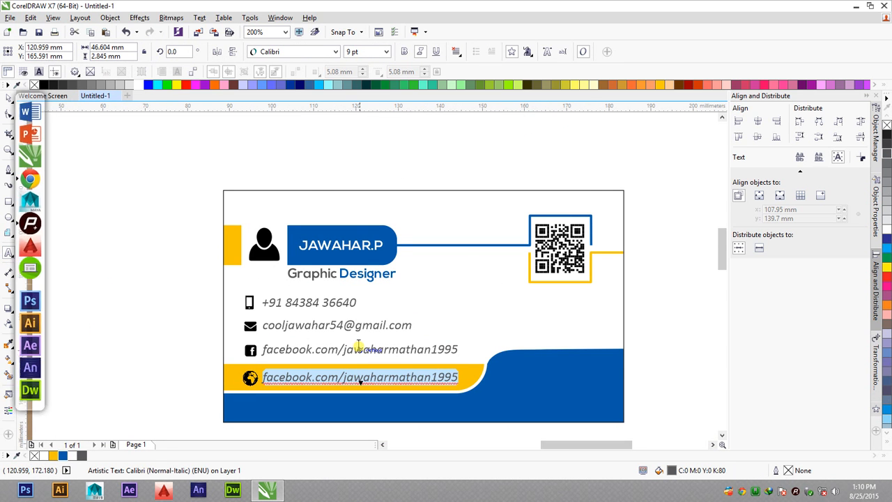
type("www.jawahar.16mb.com")
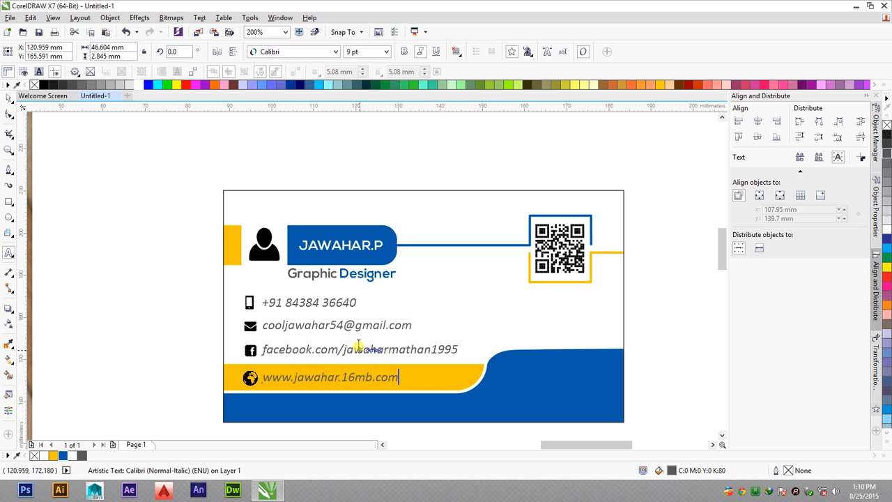
key("ctrl+space")
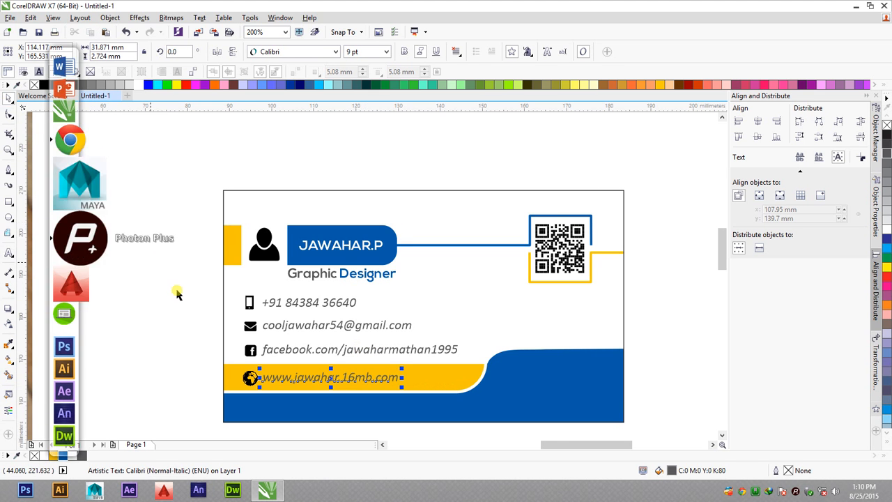
key("Escape")
scroll(317, 381, "up", 1)
left_click(321, 388)
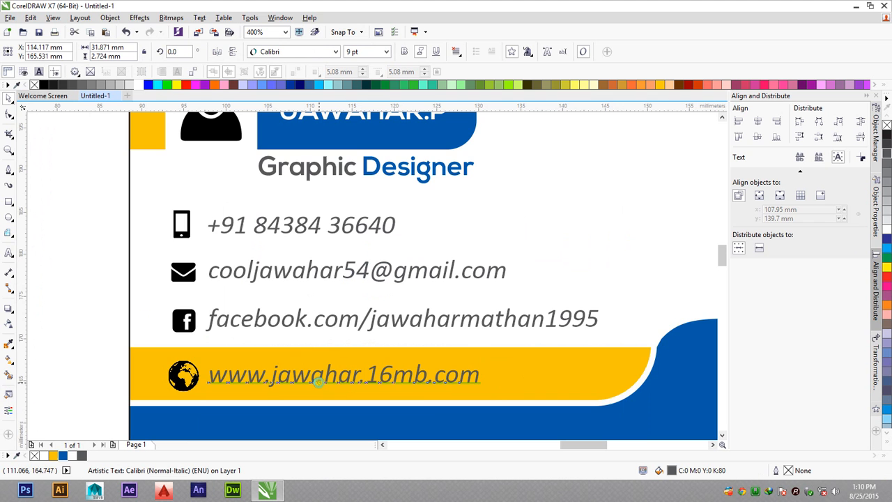
scroll(380, 274, "down", 1)
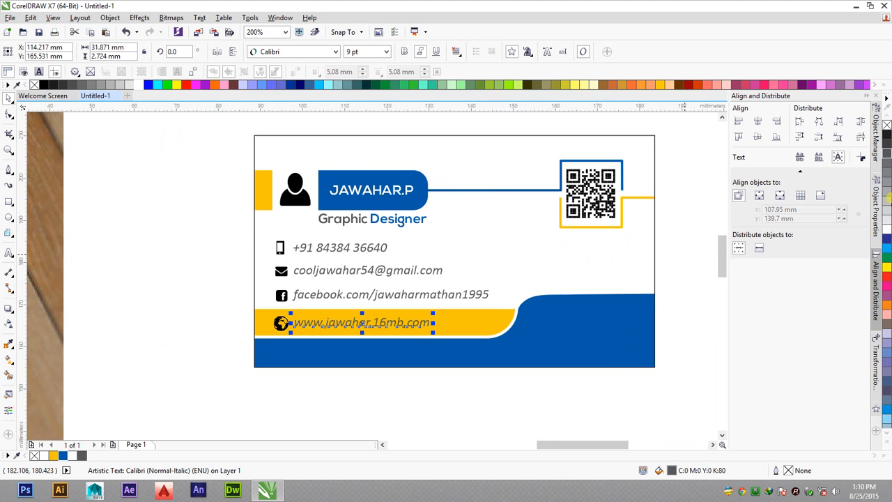
Step: Colour the website, facebook, email and phone text lines black
left_click(43, 85)
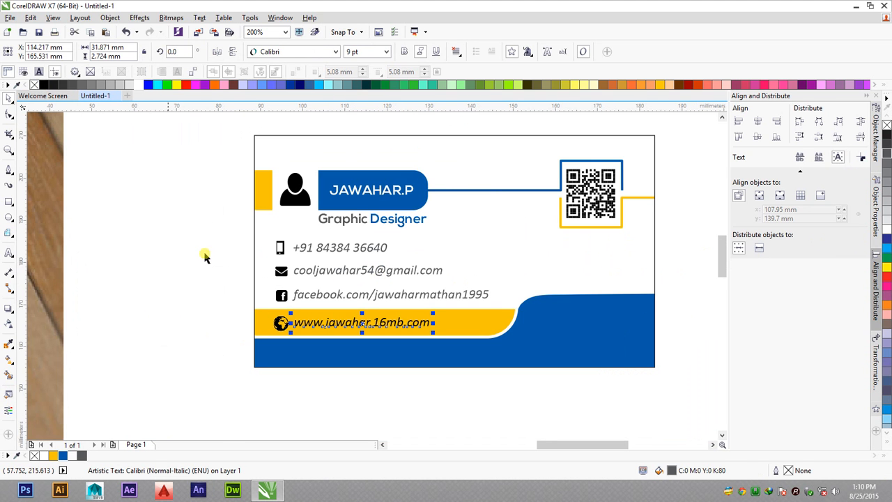
key("Escape")
scroll(390, 317, "up", 1)
left_click(392, 296)
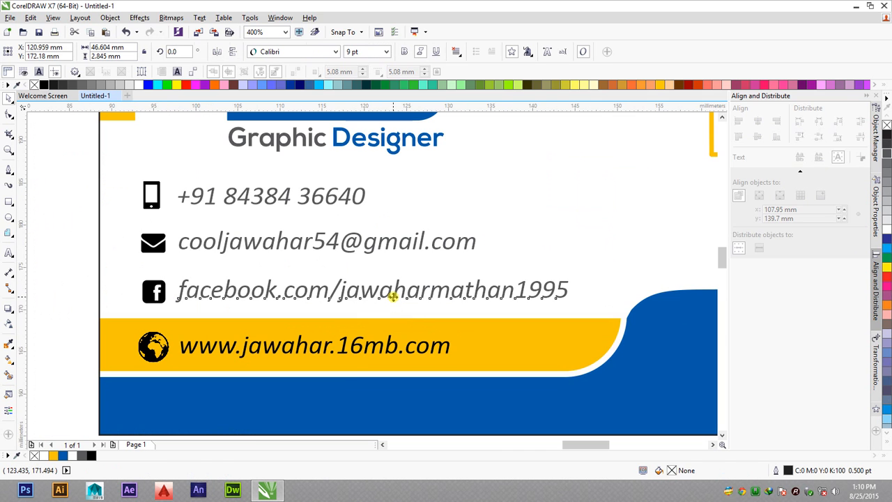
left_click(45, 84)
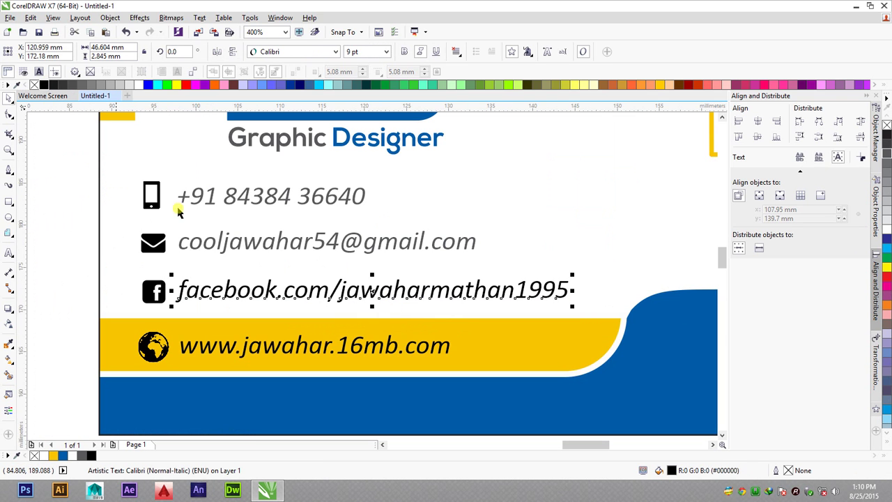
left_click(281, 241)
left_click(44, 84)
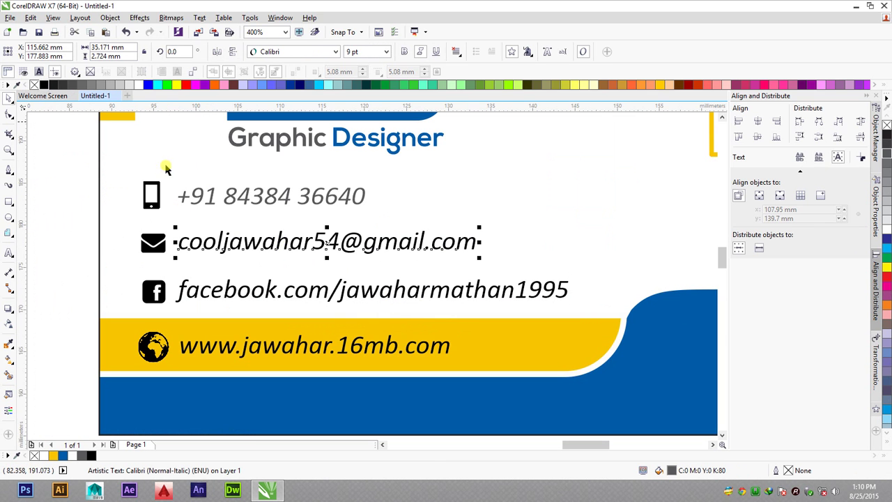
left_click(230, 201)
left_click(42, 82)
scroll(255, 249, "down", 3)
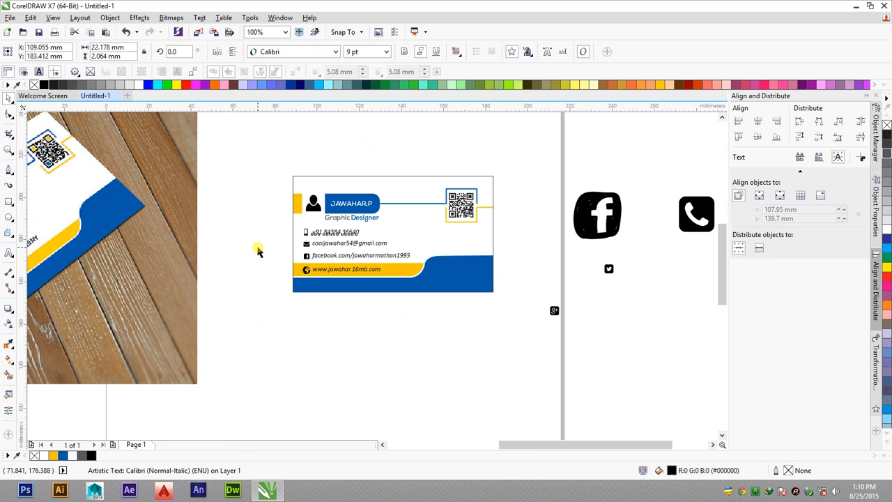
left_click(255, 249)
scroll(418, 233, "up", 2)
scroll(165, 390, "down", 3)
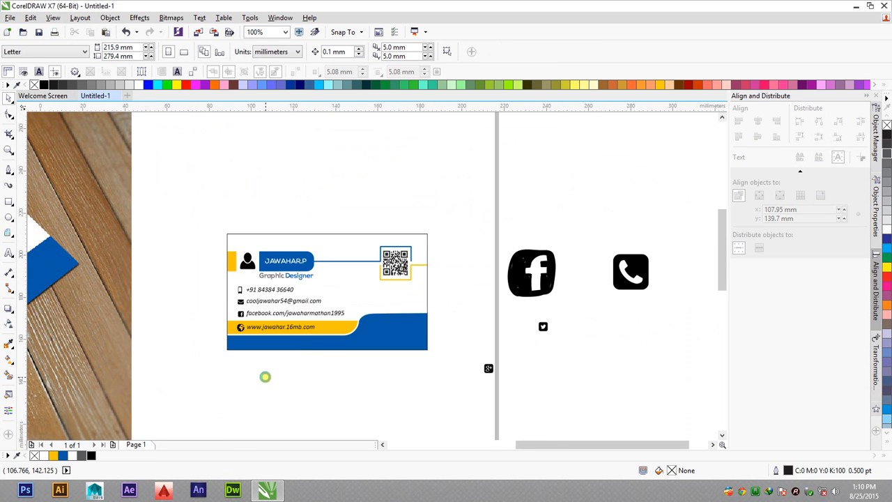
scroll(261, 376, "up", 3)
scroll(261, 379, "down", 3)
scroll(261, 379, "down", 1)
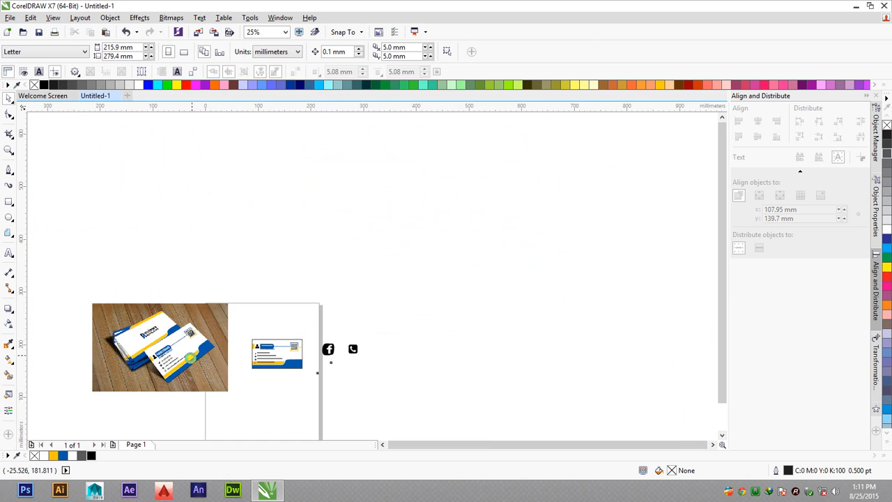
scroll(190, 359, "up", 2)
scroll(394, 360, "down", 2)
scroll(285, 364, "up", 1)
scroll(315, 346, "up", 1)
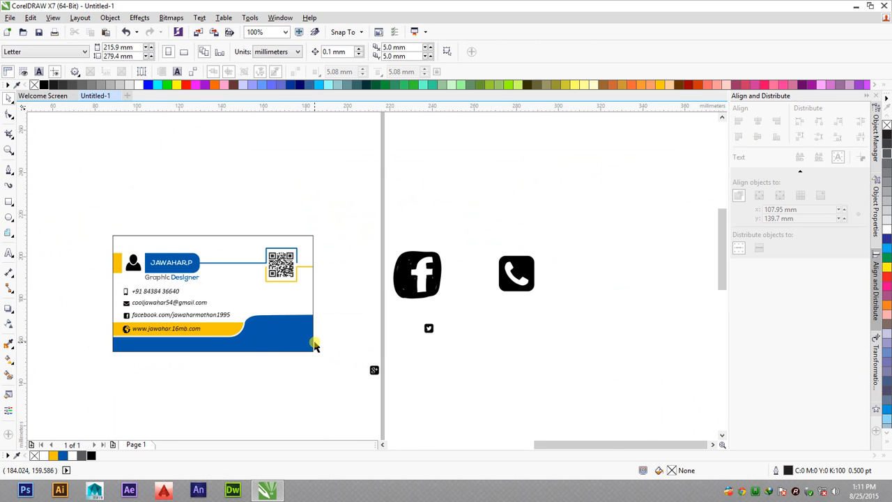
scroll(330, 354, "down", 1)
scroll(216, 355, "up", 2)
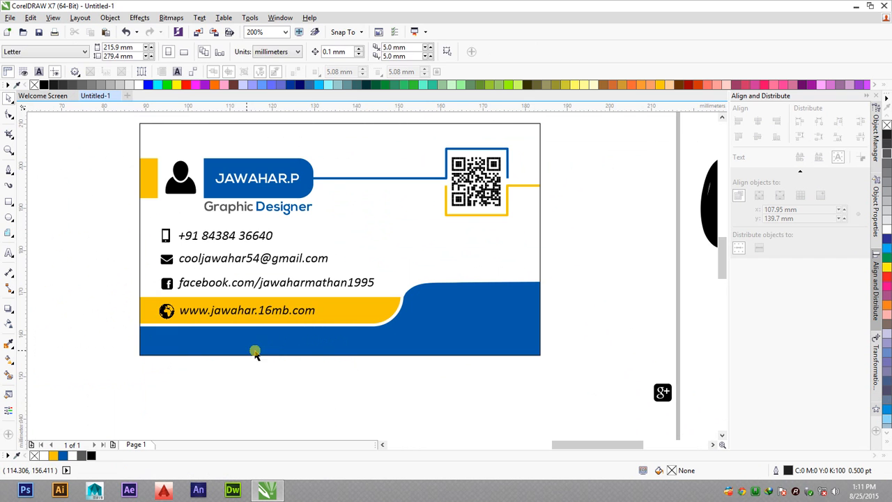
Step: Delete the leftover social icons sitting beside the card
left_click(194, 355)
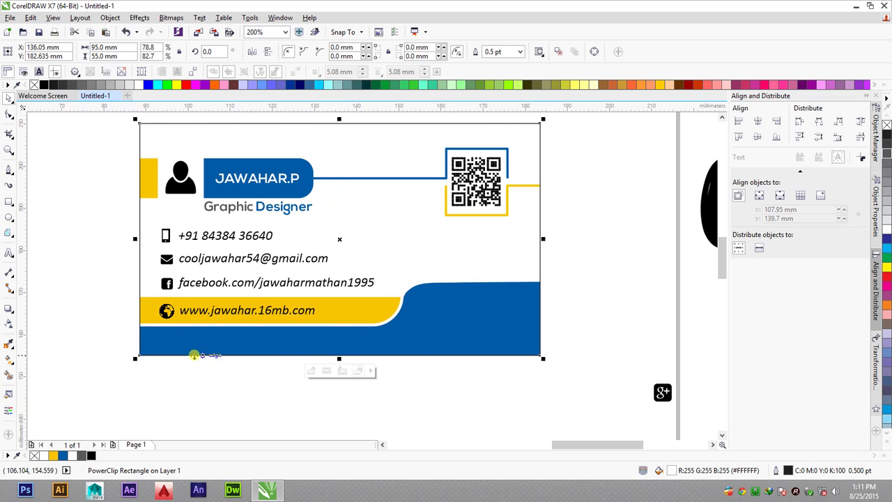
left_click(558, 295)
scroll(558, 295, "down", 1)
scroll(537, 313, "down", 1)
scroll(524, 285, "up", 1)
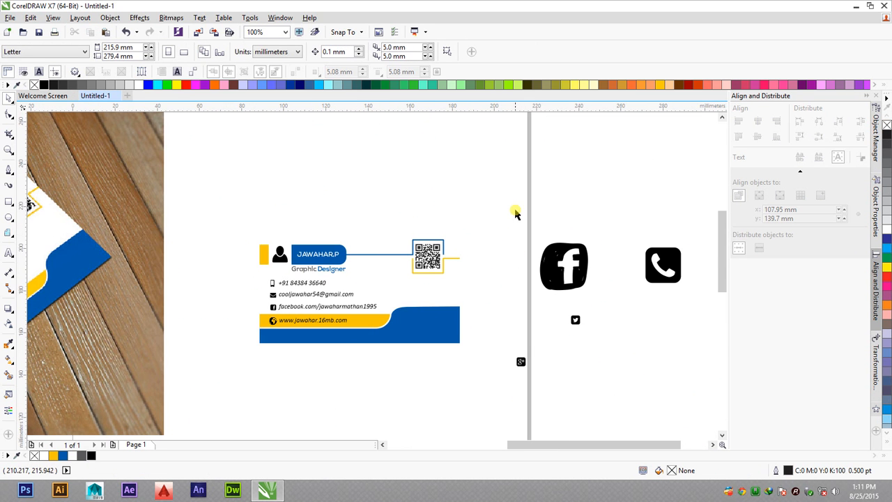
scroll(515, 214, "down", 1)
left_click_drag(514, 202, 657, 320)
key("Delete")
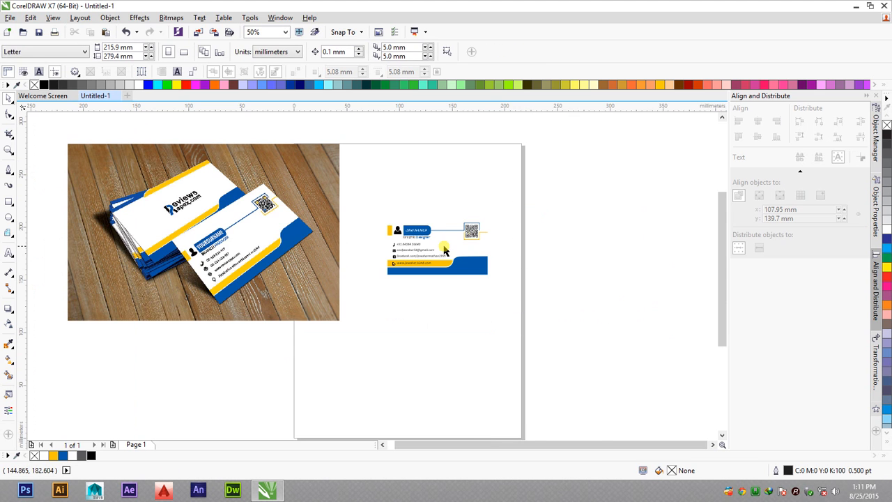
scroll(443, 249, "up", 1)
scroll(414, 255, "up", 1)
Step: Select the phone, email and Facebook lines together and reduce their font size to 7 pt
left_click(348, 235)
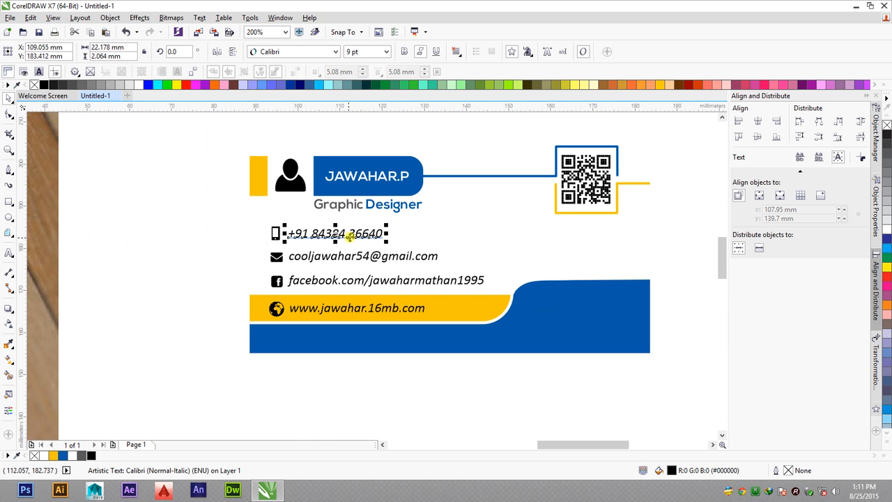
left_click(365, 280)
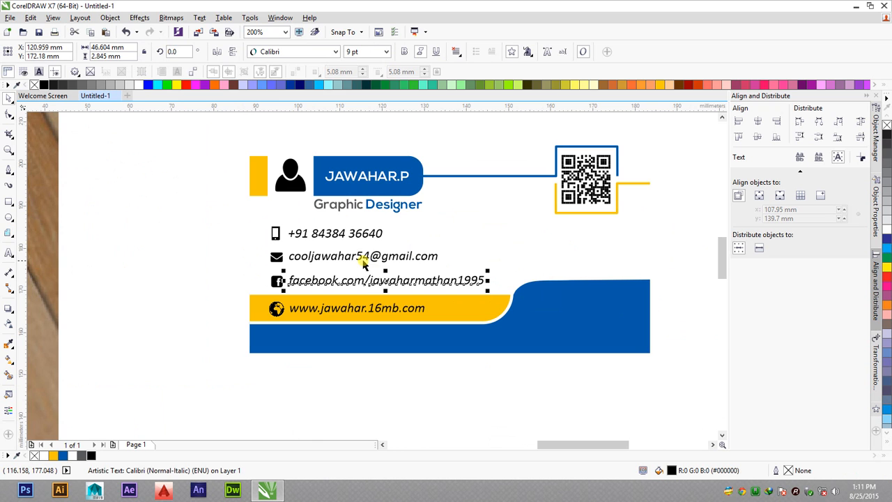
left_click(362, 257, "shift")
left_click(358, 237, "shift")
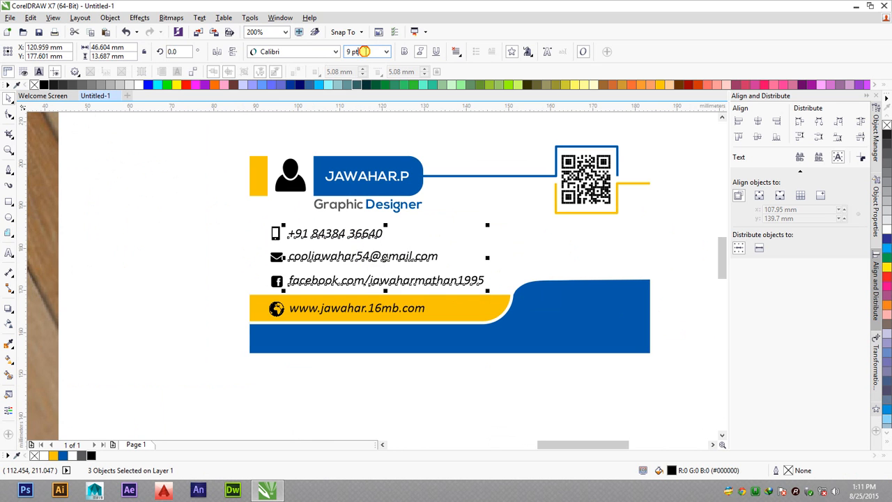
key("BackSpace")
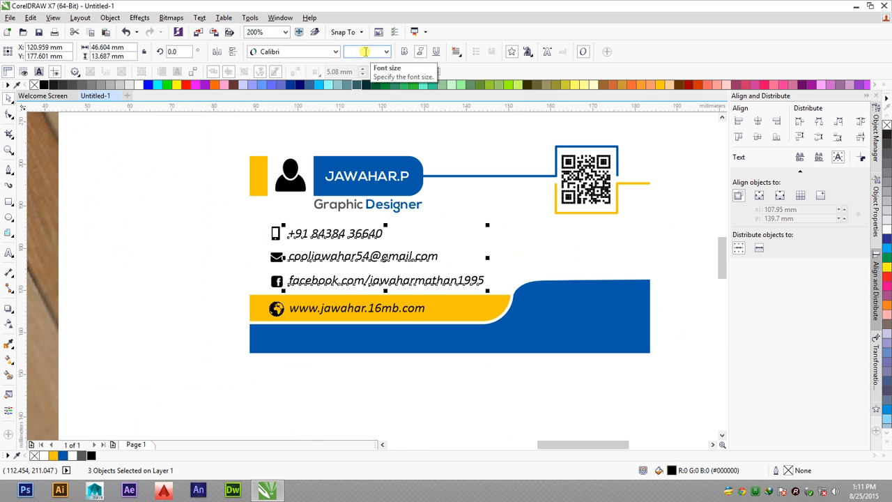
type("8")
key("Return")
double_click(364, 51)
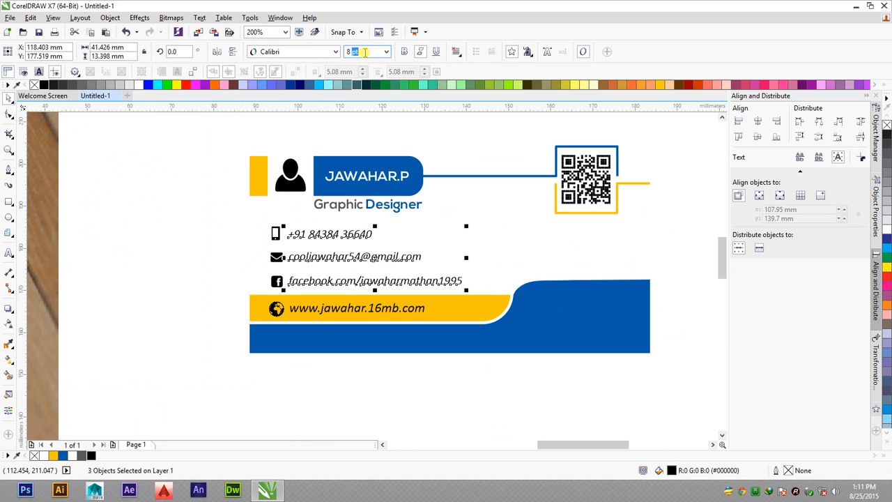
left_click_drag(364, 52, 350, 51)
type("7")
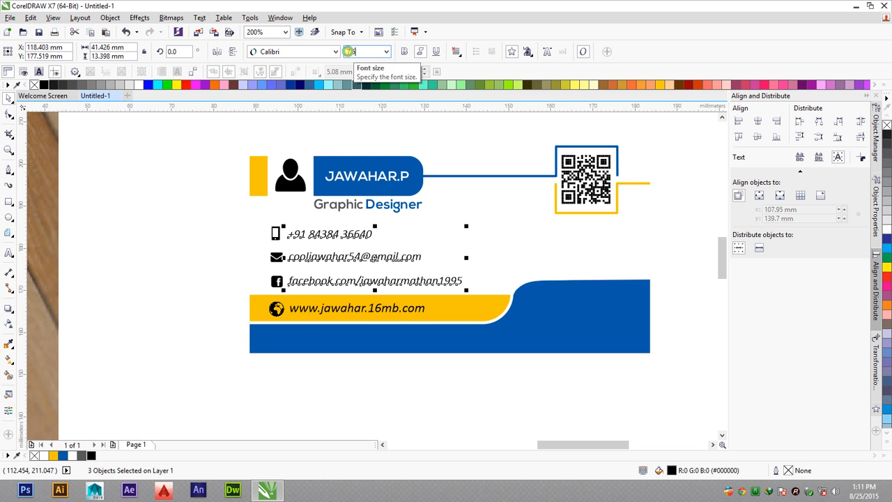
key("Return")
Step: Scale the phone icon down, checking it against the email, Facebook and globe icons
left_click(209, 237)
scroll(303, 258, "up", 2)
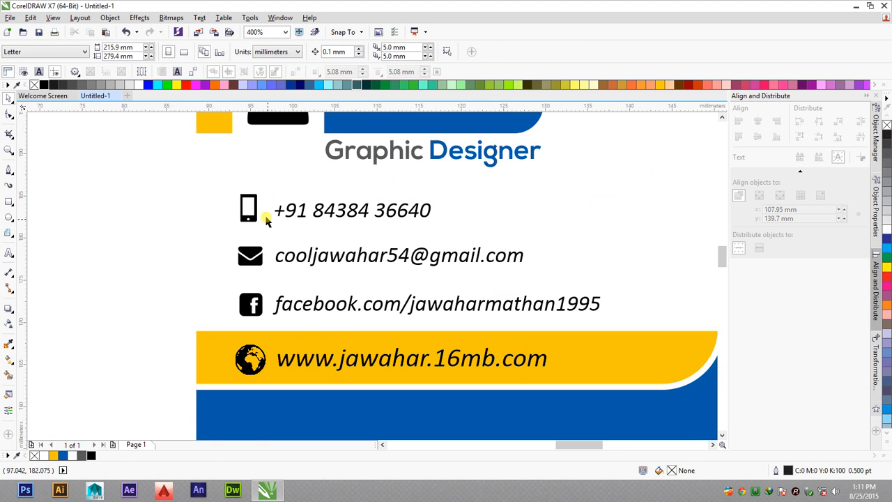
left_click(252, 209)
scroll(262, 188, "up", 2)
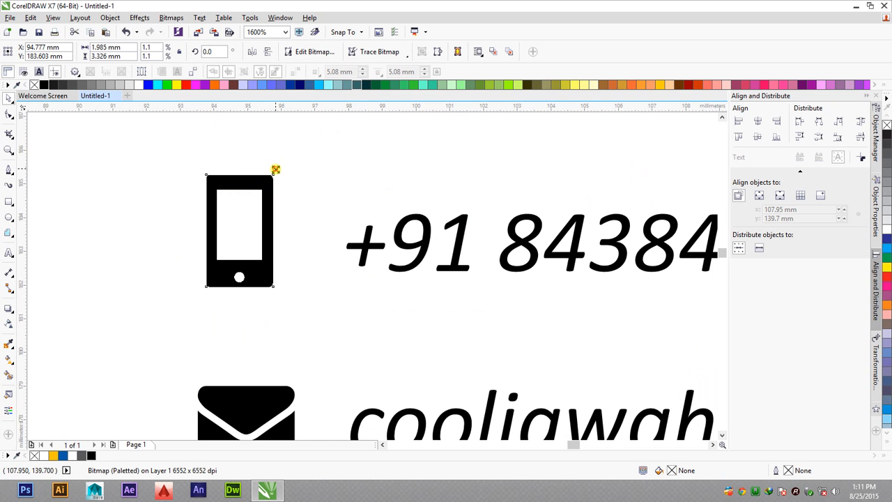
left_click_drag(275, 169, 272, 202)
scroll(276, 211, "down", 1)
left_click(282, 304)
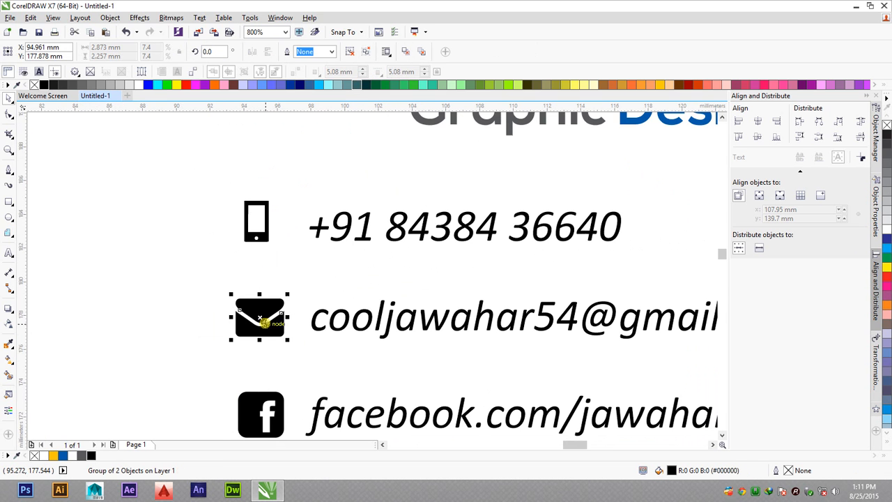
scroll(283, 301, "up", 1)
left_click(300, 281)
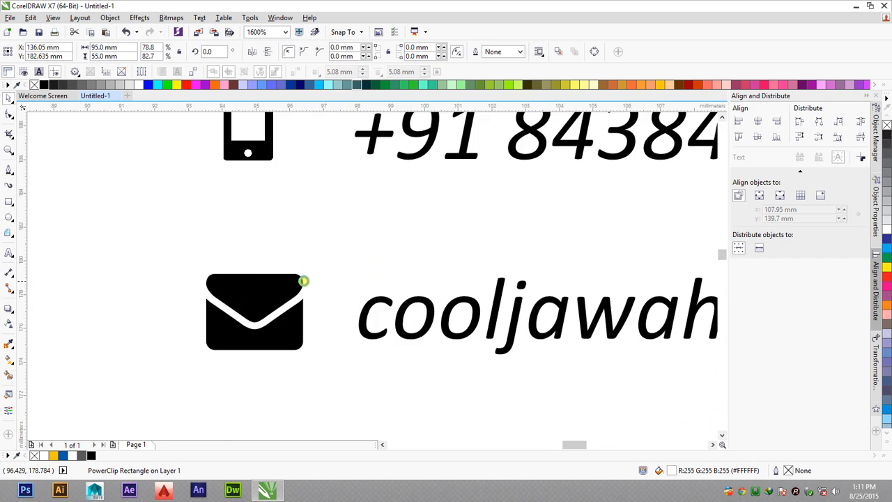
scroll(303, 281, "down", 3)
scroll(306, 286, "up", 3)
left_click(334, 282)
scroll(333, 282, "up", 2)
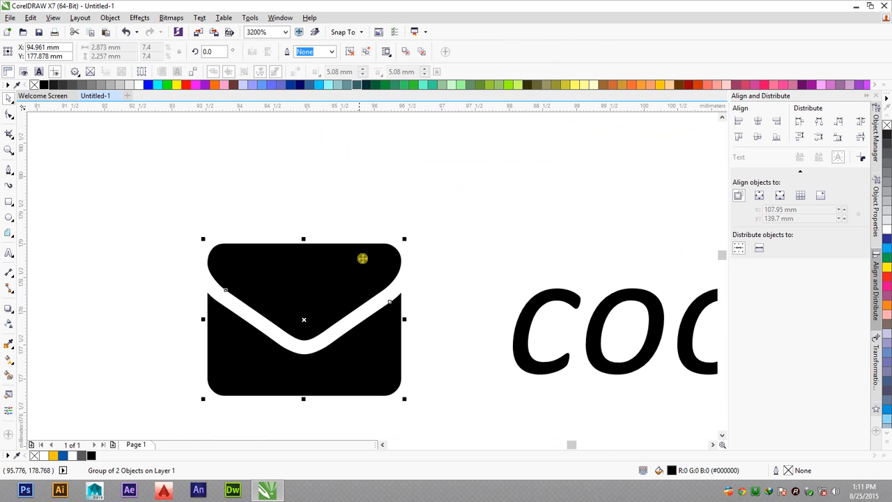
scroll(391, 256, "down", 1)
scroll(359, 307, "down", 1)
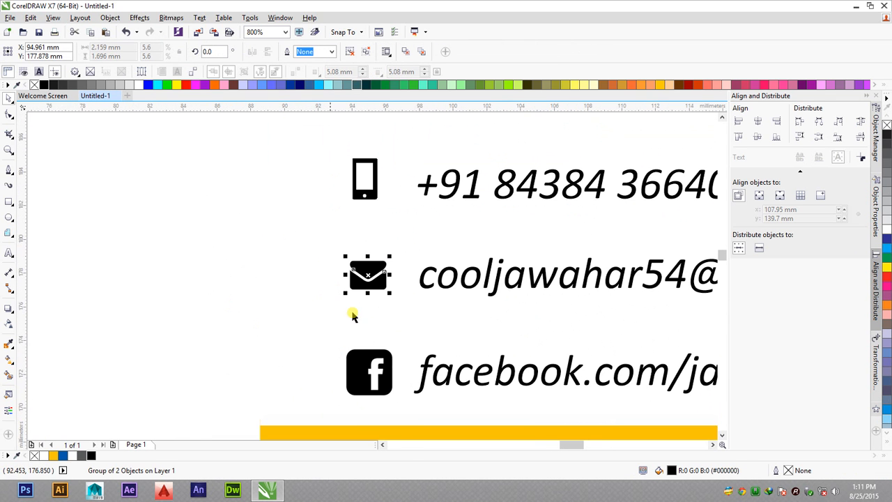
scroll(356, 308, "down", 1)
left_click(365, 338)
scroll(364, 338, "up", 3)
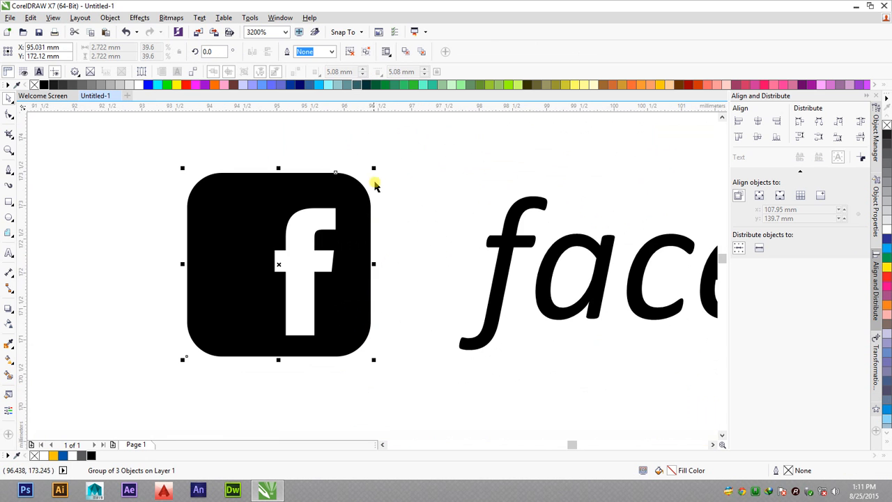
scroll(355, 258, "down", 1)
scroll(342, 362, "down", 1)
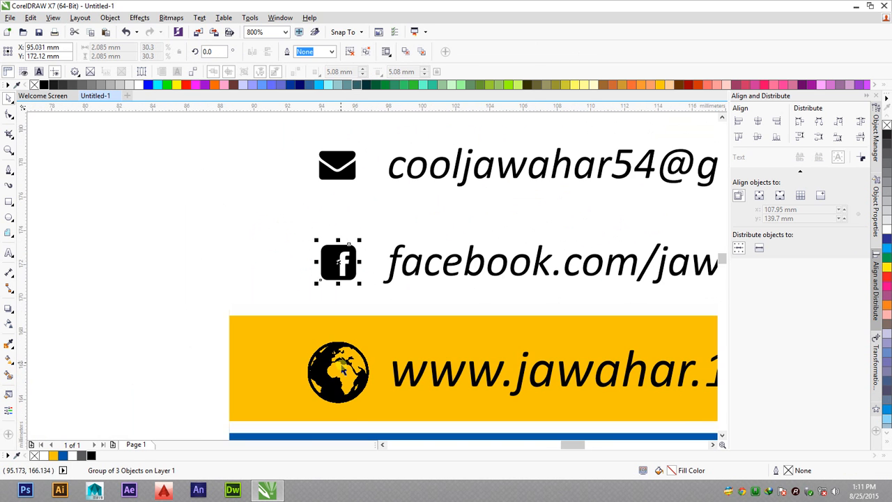
left_click(349, 365)
scroll(349, 365, "up", 1)
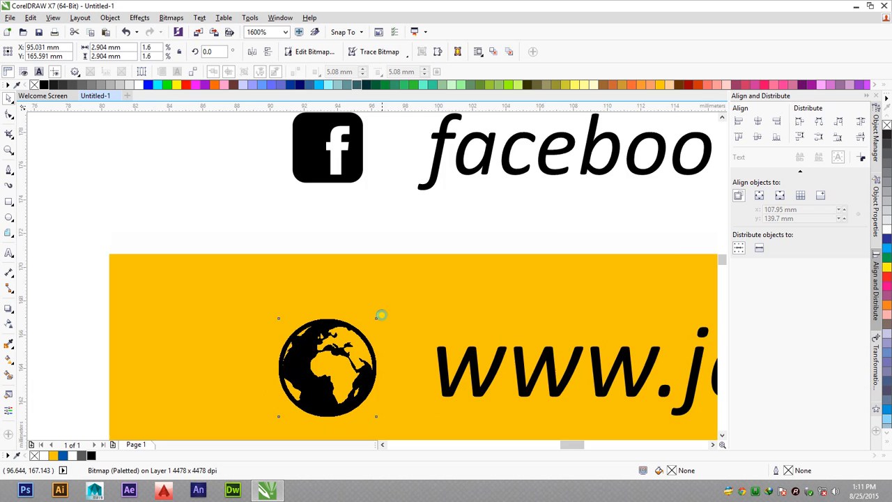
scroll(381, 314, "down", 2)
left_click(278, 344)
scroll(383, 338, "down", 1)
scroll(432, 339, "up", 1)
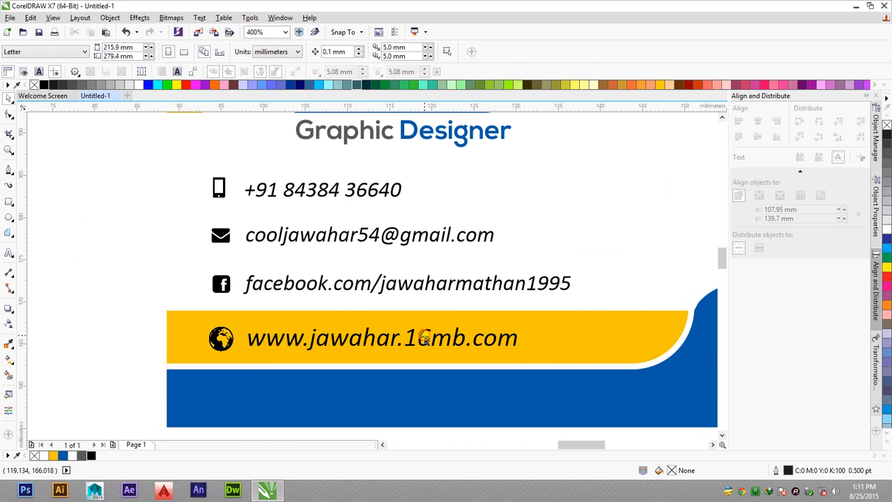
Step: Set the website text line to 8 pt
left_click(425, 337)
left_click(357, 54)
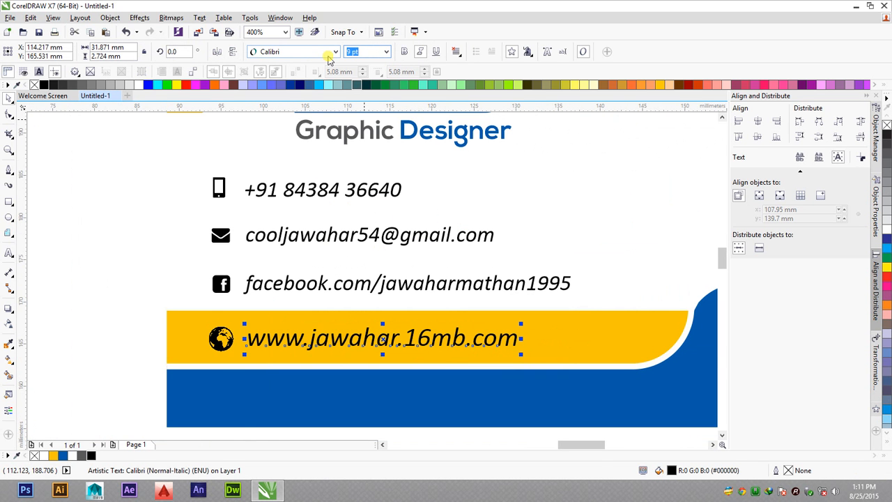
key("Return")
scroll(229, 278, "down", 1)
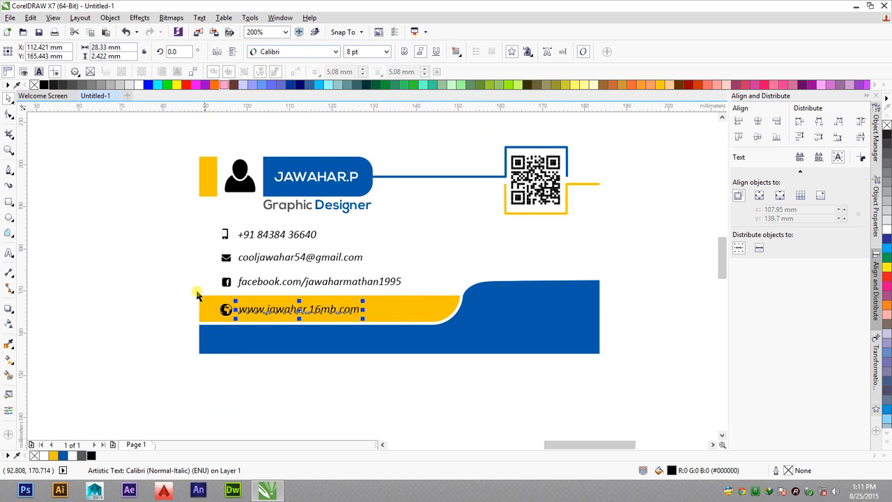
key("Escape")
scroll(251, 249, "up", 1)
scroll(251, 249, "down", 1)
scroll(251, 249, "up", 1)
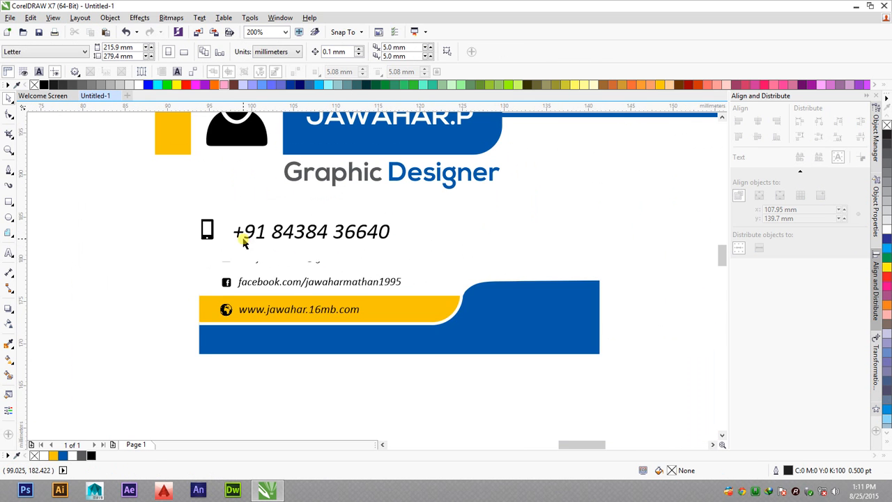
Step: Vertically centre the phone, email and Facebook texts on their icons with the E align key
left_click(244, 232)
left_click(207, 233, "shift")
key("e")
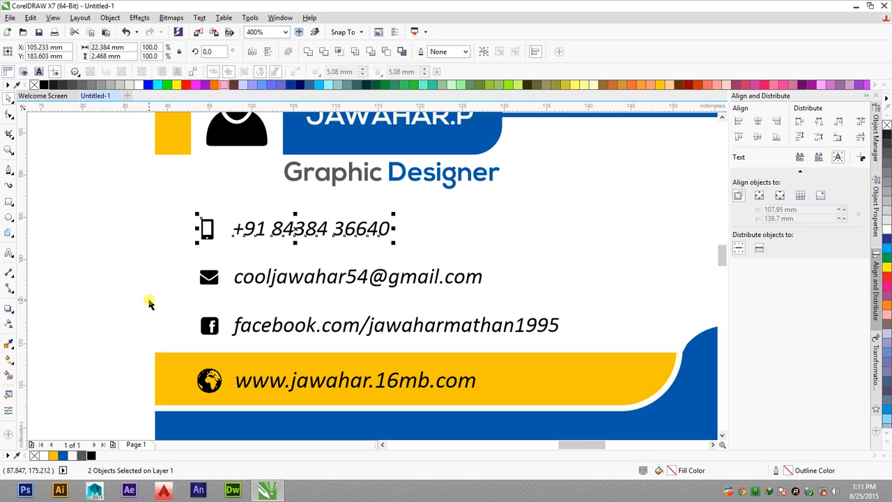
left_click(149, 302)
left_click(265, 276)
left_click(209, 276, "shift")
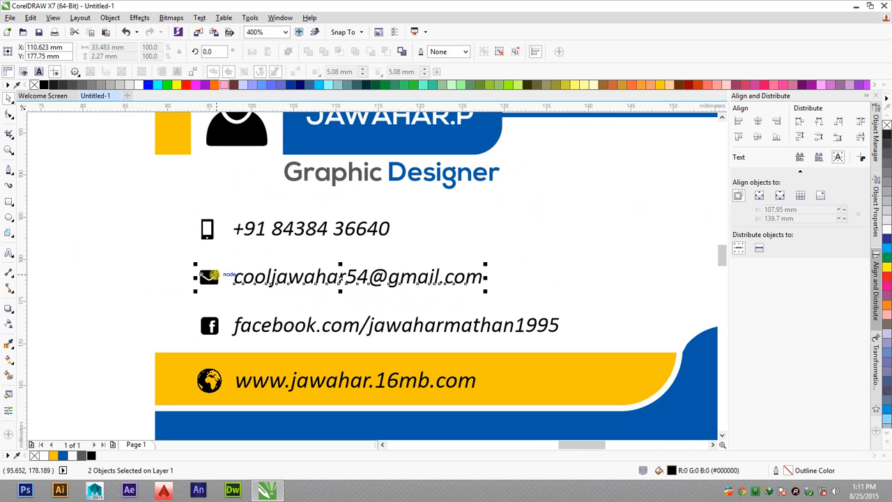
key("e")
left_click(253, 314)
left_click(258, 325)
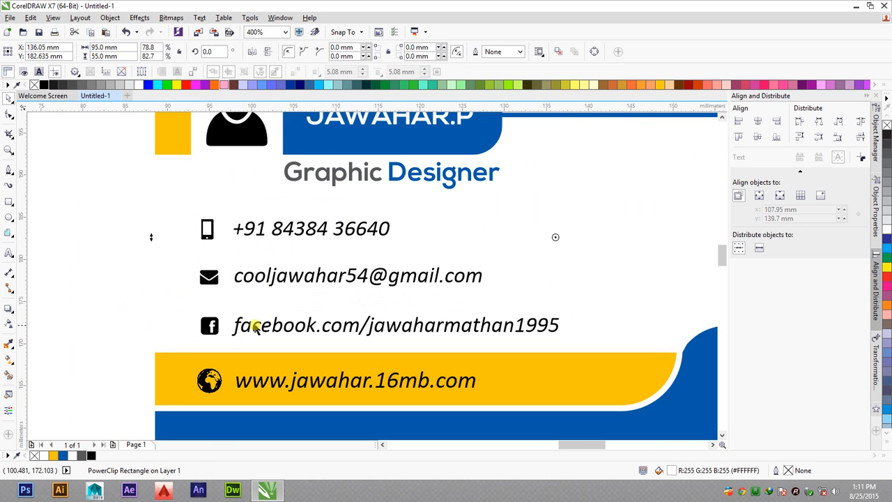
left_click(257, 329)
left_click(213, 327, "shift")
key("e")
scroll(323, 325, "down", 2)
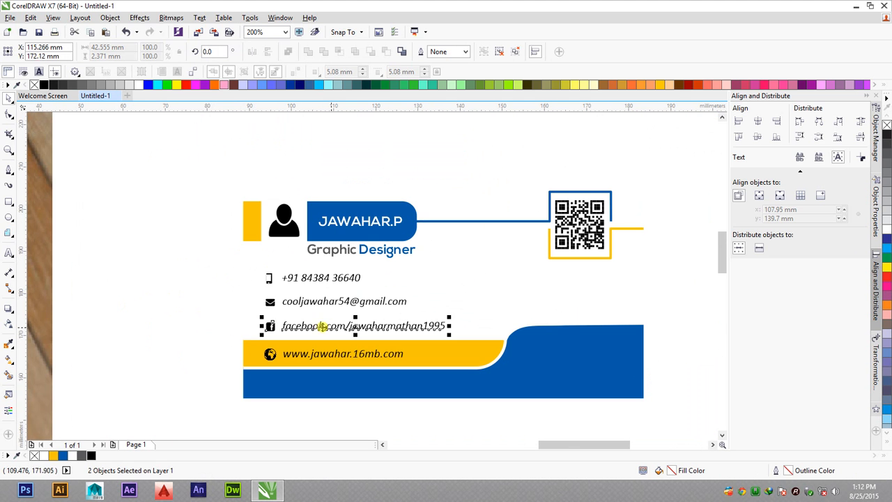
left_click(215, 311)
left_click_drag(204, 266, 284, 341)
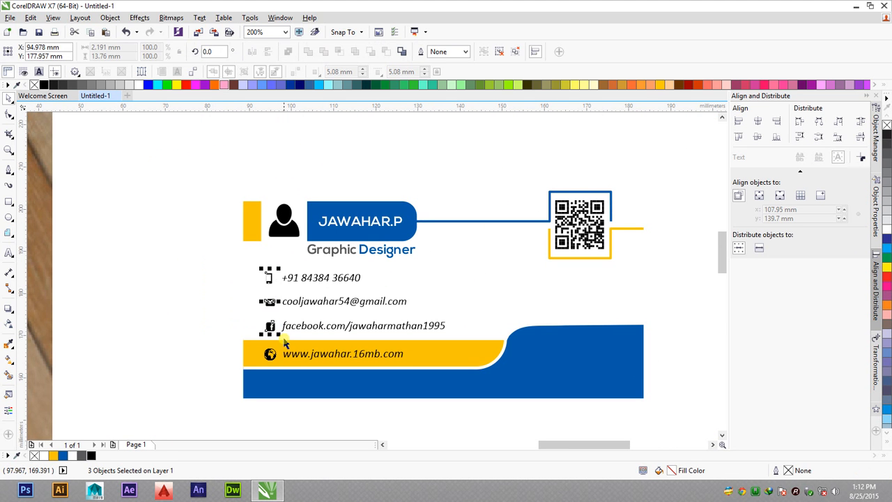
left_click(213, 319)
scroll(302, 313, "up", 2)
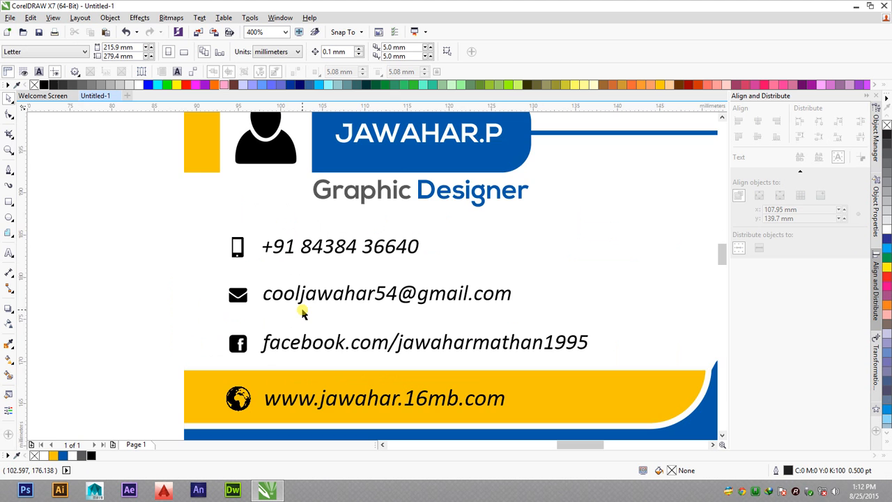
scroll(302, 307, "down", 2)
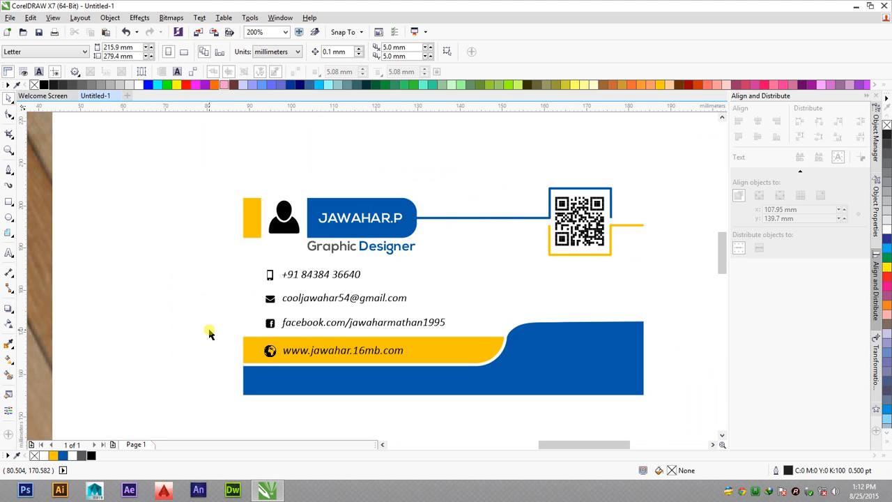
Step: Shrink the globe icon about its centre to match the Facebook icon, undoing a stray nudge
left_click_drag(249, 346, 279, 359)
scroll(275, 342, "up", 2)
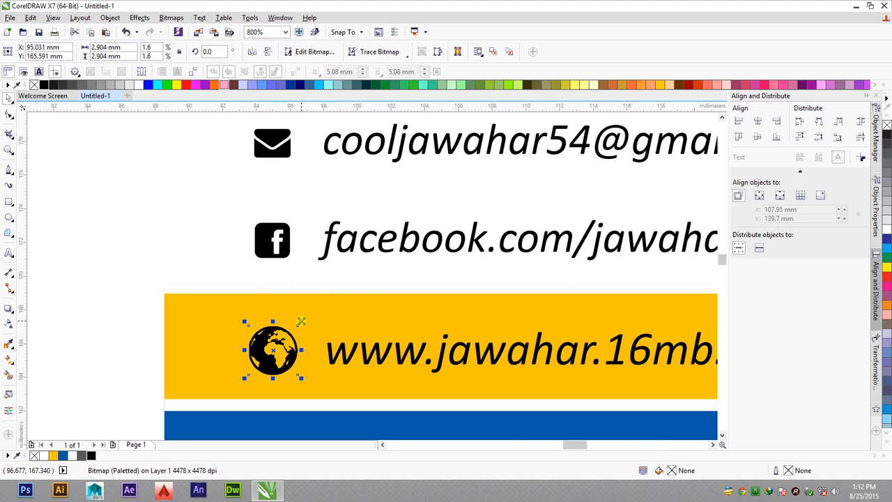
left_click_drag(300, 321, 300, 324)
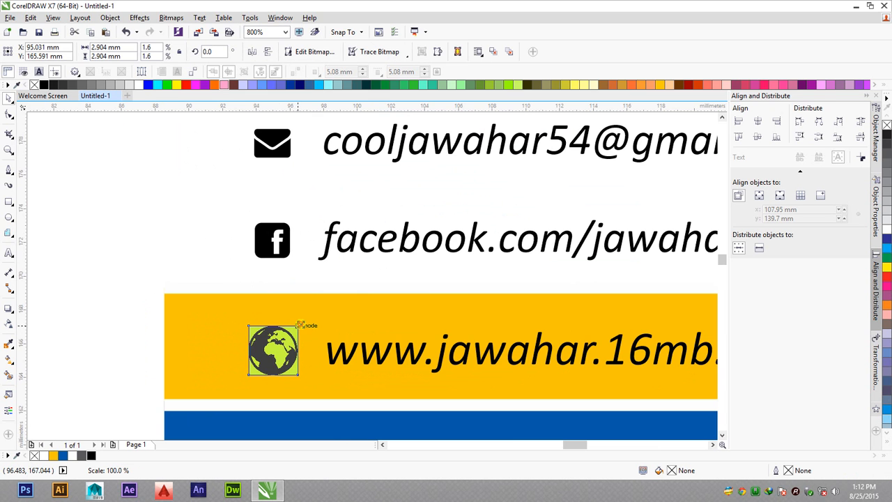
left_click_drag(298, 326, 297, 319)
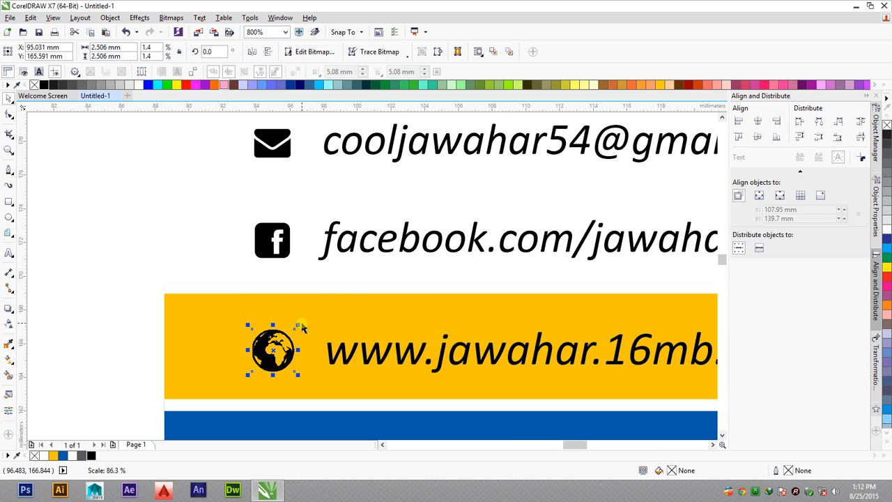
left_click(277, 250)
scroll(285, 261, "down", 2)
left_click(267, 285)
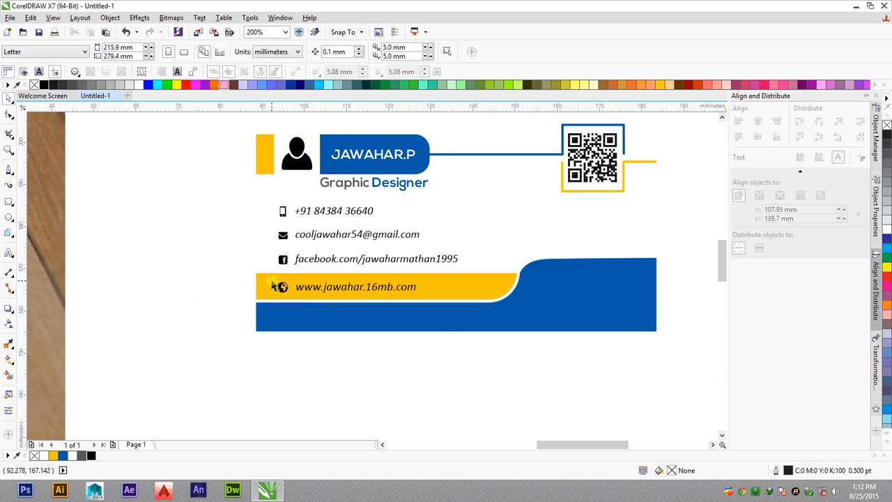
scroll(270, 279, "up", 2)
left_click(323, 221, "shift")
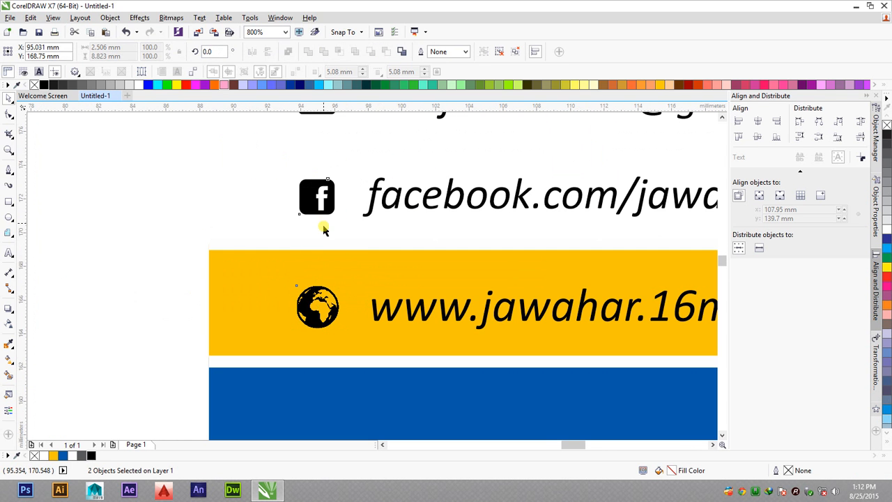
scroll(225, 273, "down", 1)
scroll(189, 292, "down", 1)
left_click(144, 281)
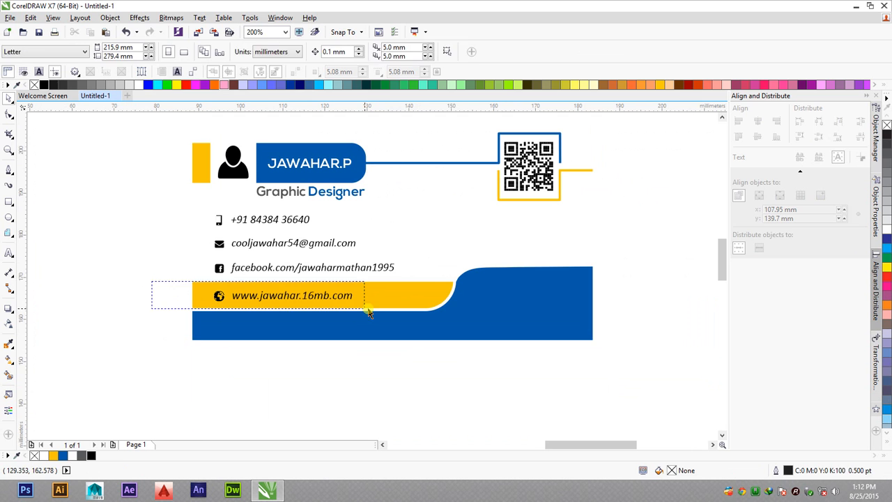
mouse_move(369, 311)
left_mouse_down()
mouse_move(378, 309)
mouse_move(364, 312)
left_mouse_up()
key("ctrl+z")
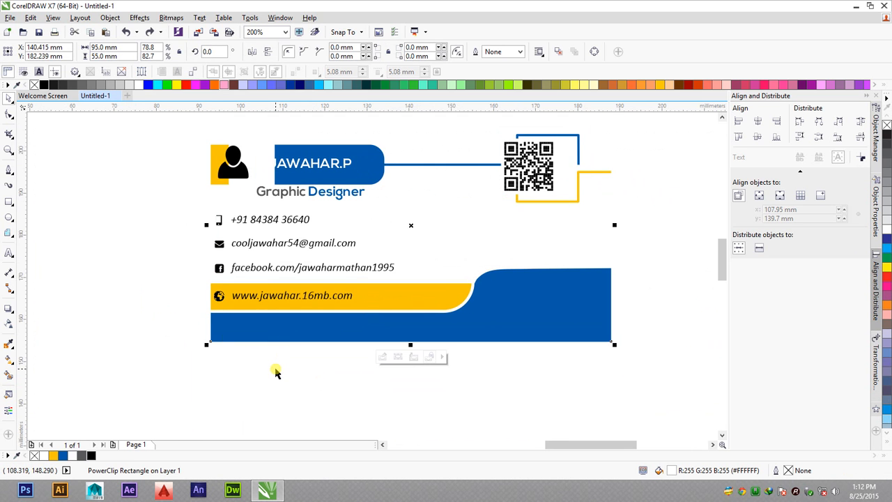
left_click(275, 373)
scroll(218, 296, "up", 2)
Step: Set the Graphic Designer title in Calibri italic
left_click(203, 296)
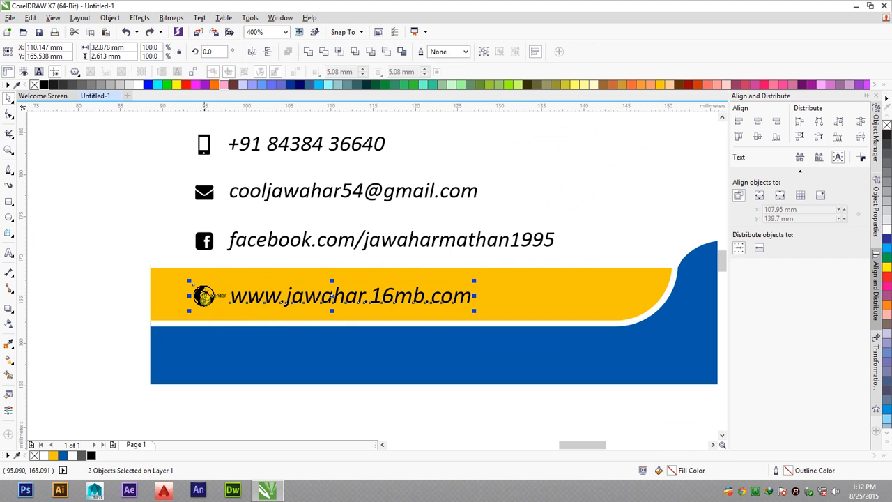
left_click(309, 358)
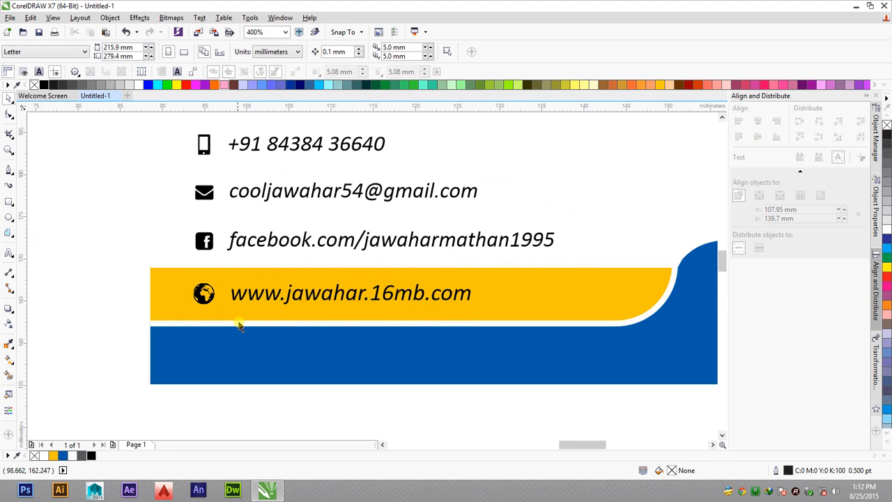
scroll(360, 340, "down", 4)
scroll(238, 276, "up", 2)
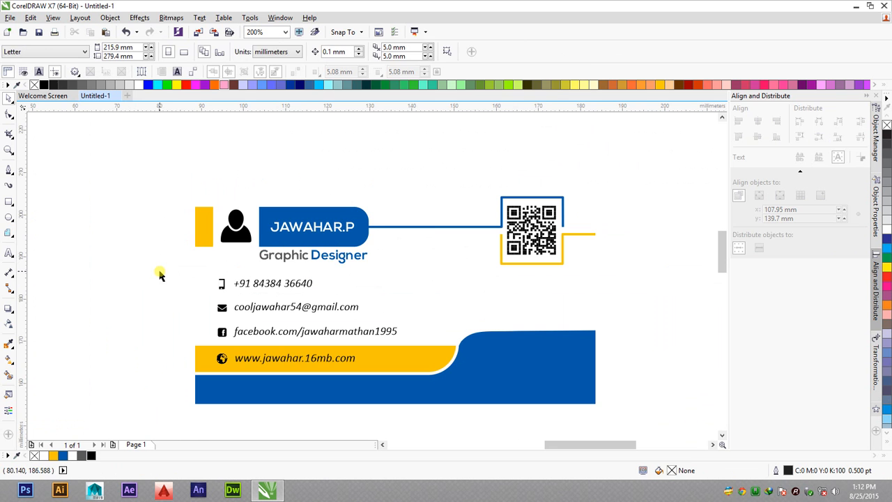
left_click(350, 262)
left_click(307, 53)
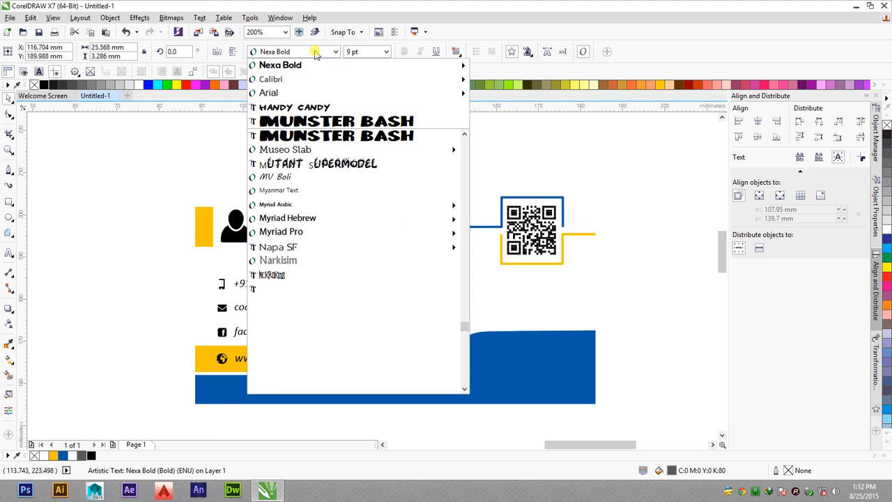
left_click(313, 78)
scroll(324, 194, "up", 2)
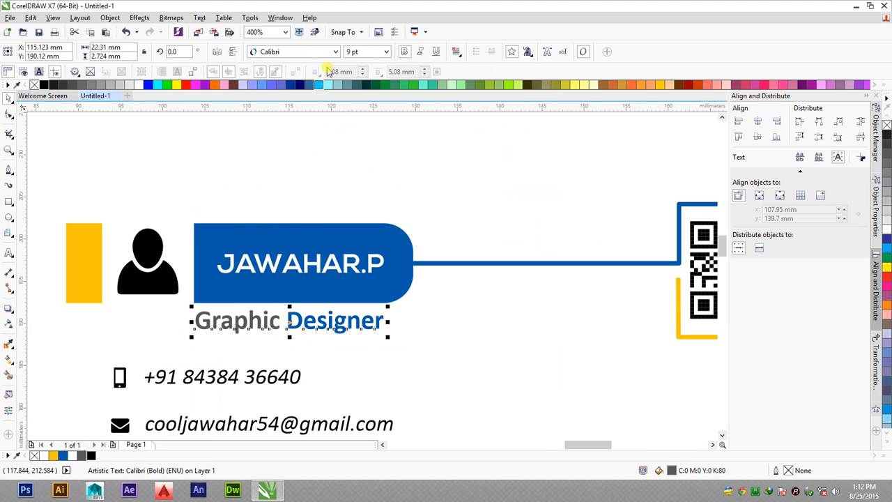
left_click(405, 53)
left_click(420, 51)
scroll(383, 118, "down", 2)
left_click(187, 221)
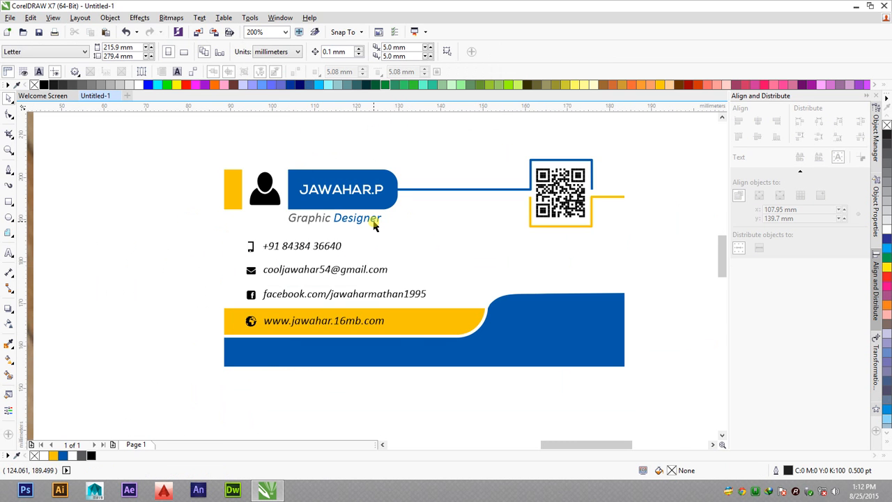
scroll(372, 223, "down", 2)
scroll(373, 223, "down", 4)
scroll(454, 293, "up", 6)
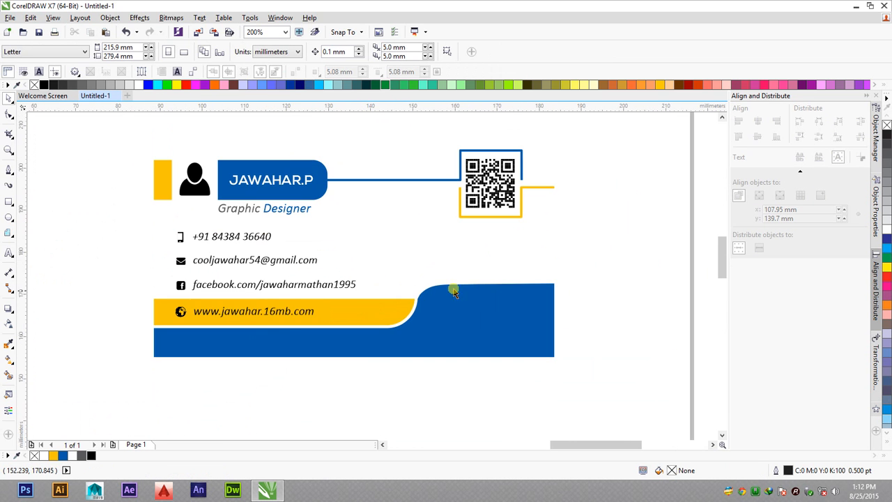
left_click(548, 250)
Step: Marquee the whole front card and drop a copy below the original
left_click(577, 215)
left_click(541, 239)
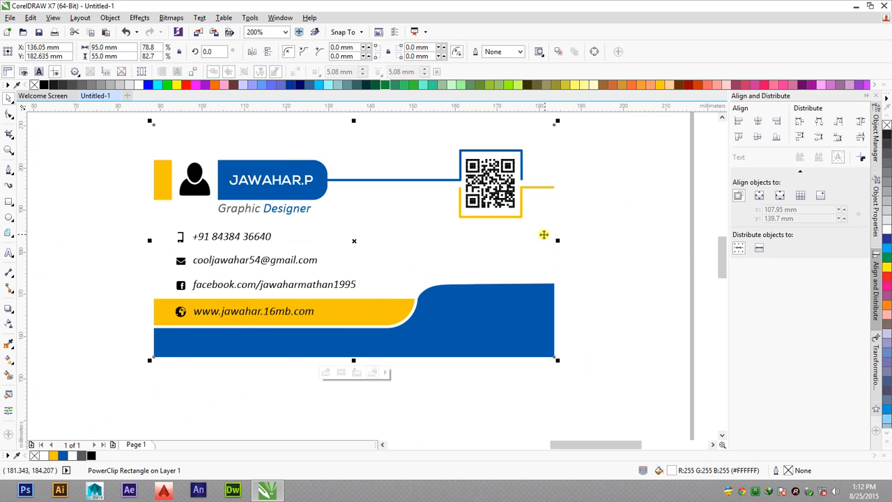
scroll(509, 240, "down", 2)
left_click(633, 251)
scroll(390, 258, "down", 2)
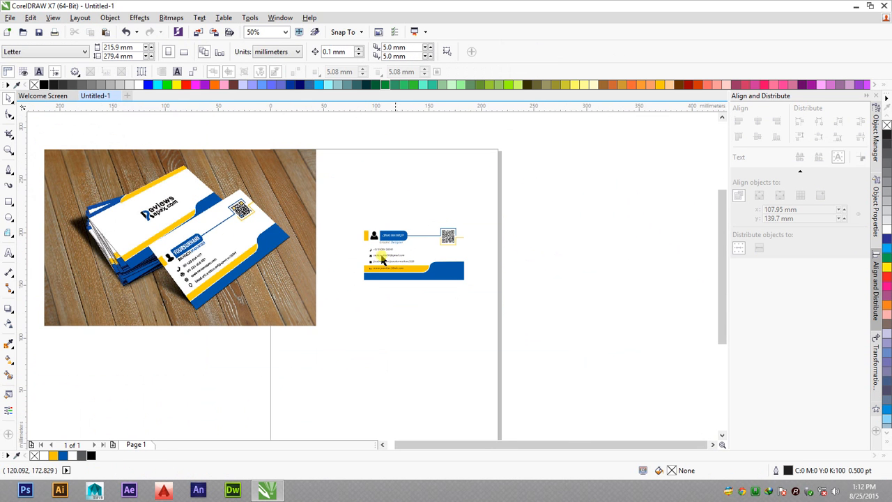
mouse_move(346, 211)
left_mouse_down()
mouse_move(472, 293)
mouse_move(428, 349)
left_mouse_up()
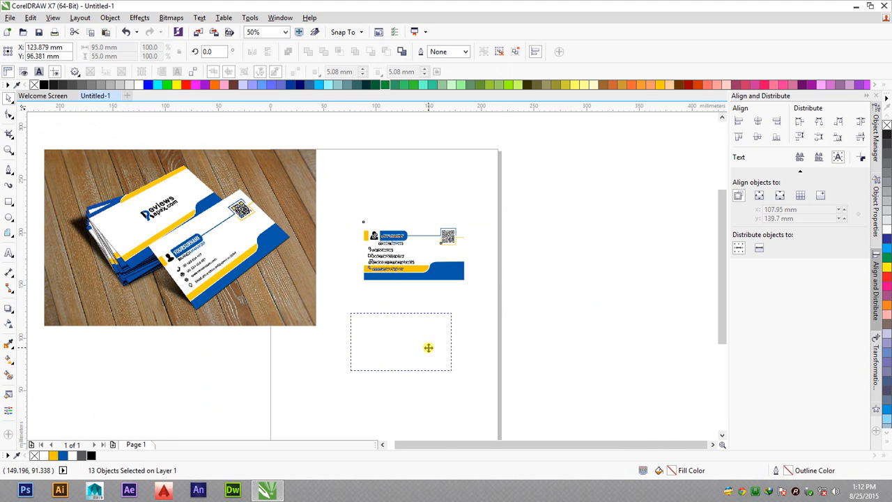
key("Escape")
scroll(400, 359, "up", 2)
Step: Delete the copy's contact lines, person icon and title, keeping its coloured shapes
left_click_drag(560, 394, 560, 395)
key("Delete")
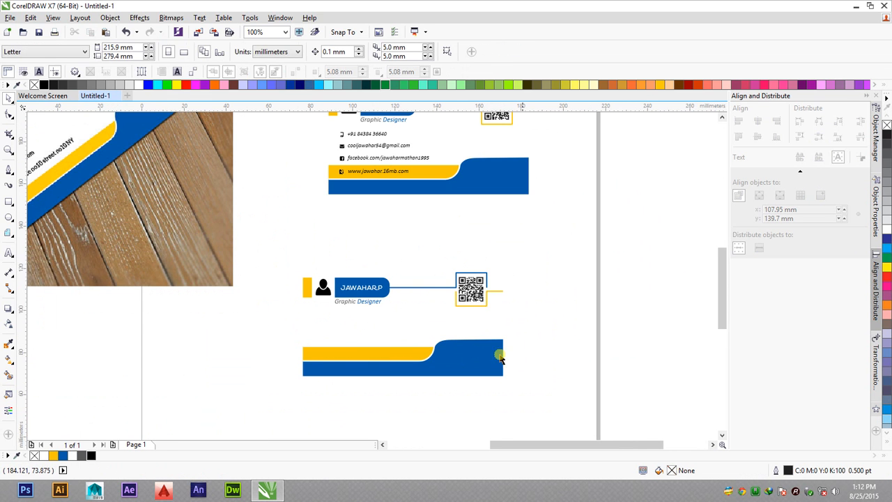
left_click(369, 293)
key("Delete")
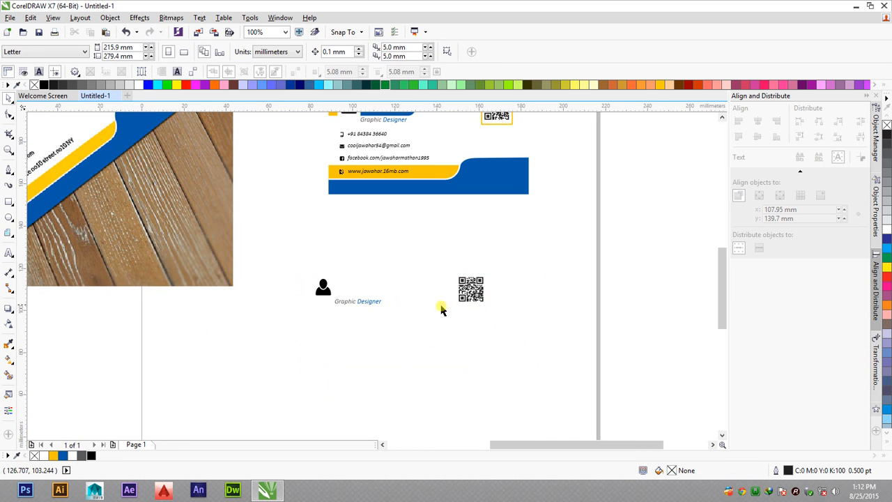
key("ctrl+z")
left_click_drag(252, 265, 352, 314)
key("Delete")
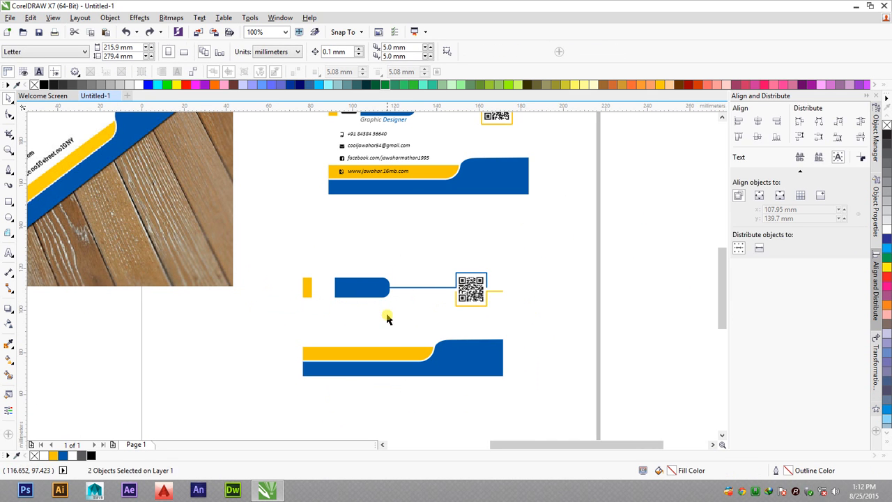
scroll(294, 282, "down", 1)
scroll(209, 244, "down", 1)
scroll(128, 206, "up", 2)
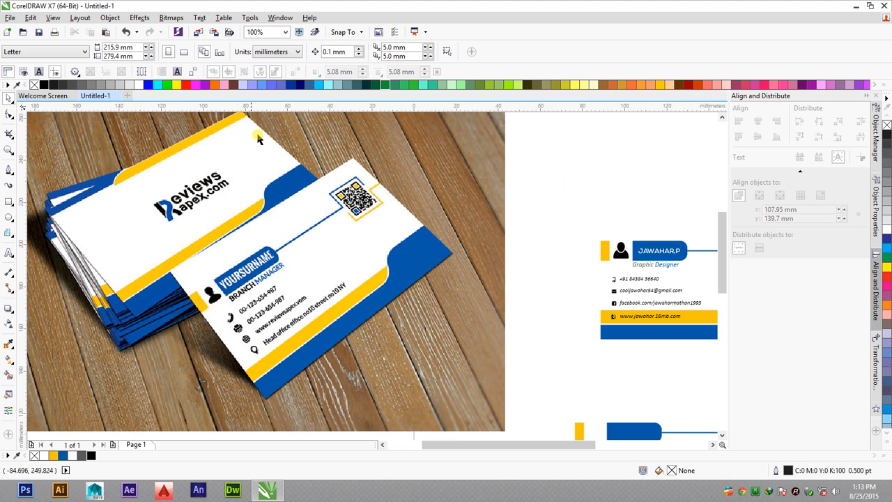
scroll(348, 239, "down", 1)
scroll(482, 342, "up", 1)
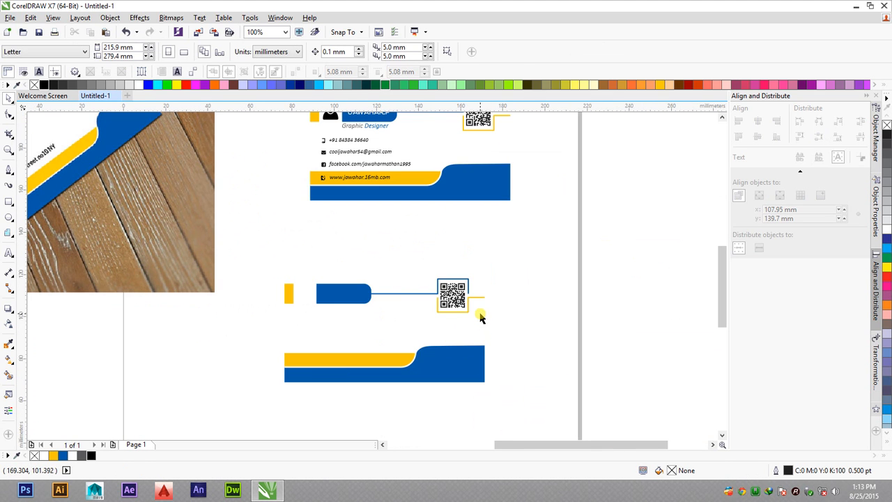
Step: Edit the copy's PowerClip to remove the name pill, yellow block, line and QR frame
left_click(480, 313)
right_click(480, 314)
left_click(526, 187)
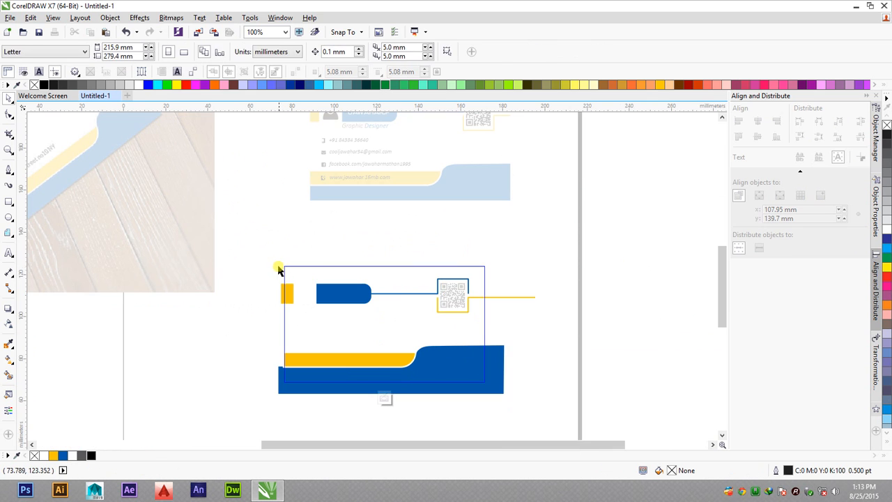
key("Delete")
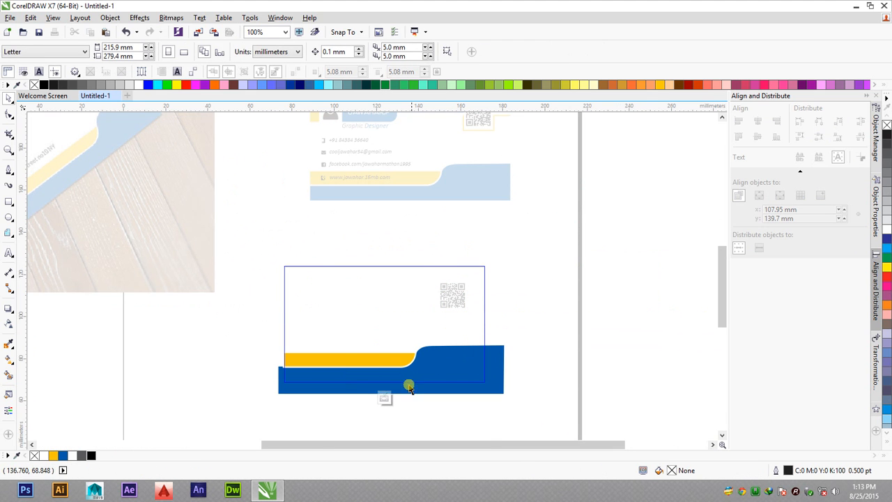
left_click(384, 397)
left_click(601, 309)
left_click(453, 295)
key("Delete")
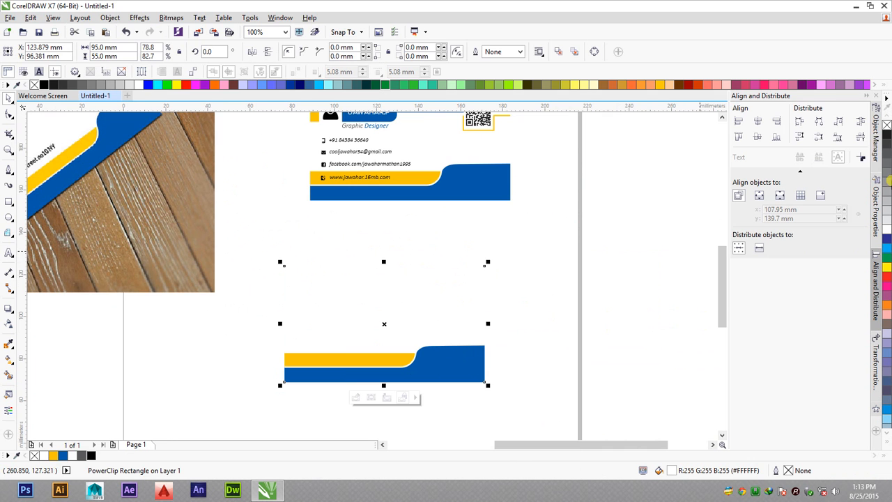
Step: Copy the yellow bottom bar to the card's top and flip it vertically into place
left_click(707, 253)
scroll(472, 313, "down", 2)
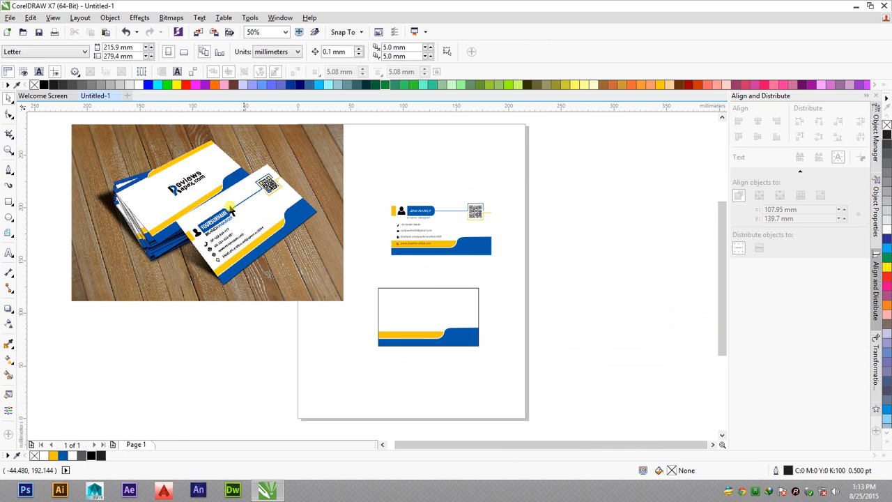
scroll(186, 169, "up", 2)
scroll(84, 195, "up", 4)
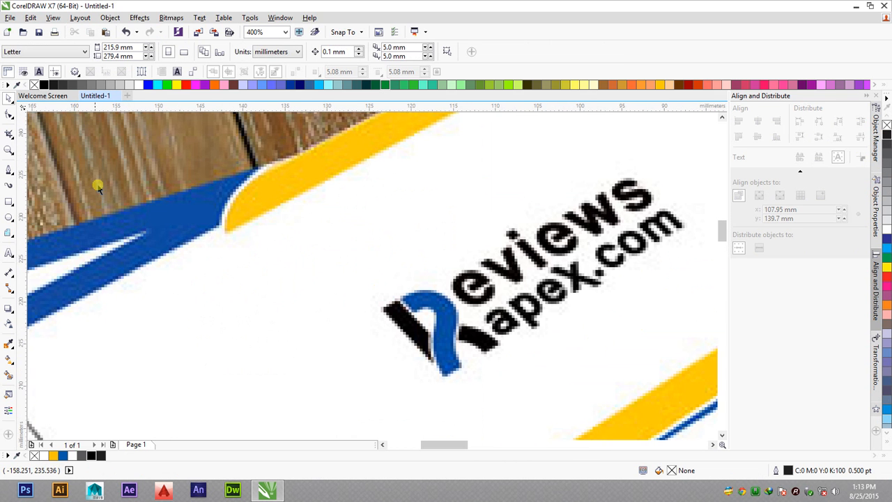
scroll(327, 240, "down", 2)
scroll(324, 237, "down", 2)
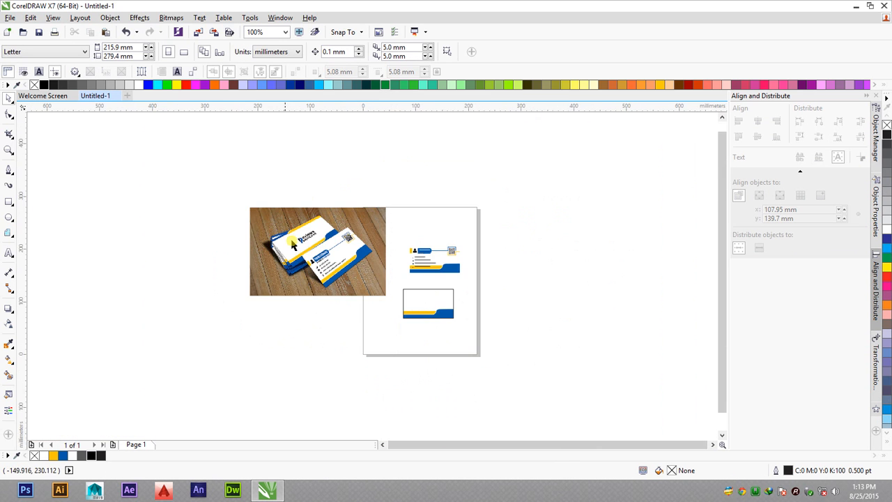
scroll(467, 326, "up", 4)
scroll(434, 308, "up", 4)
left_click_drag(450, 320, 460, 325)
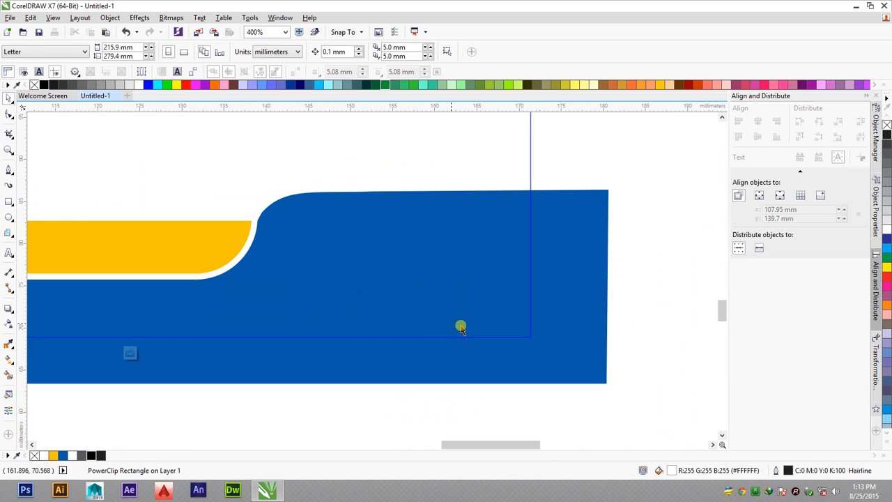
scroll(460, 325, "down", 4)
left_click(432, 310)
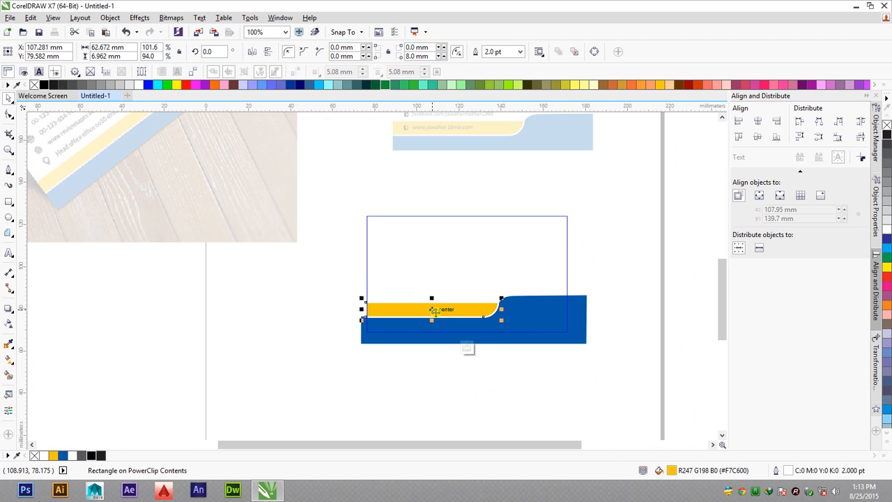
left_click_drag(460, 324, 532, 221)
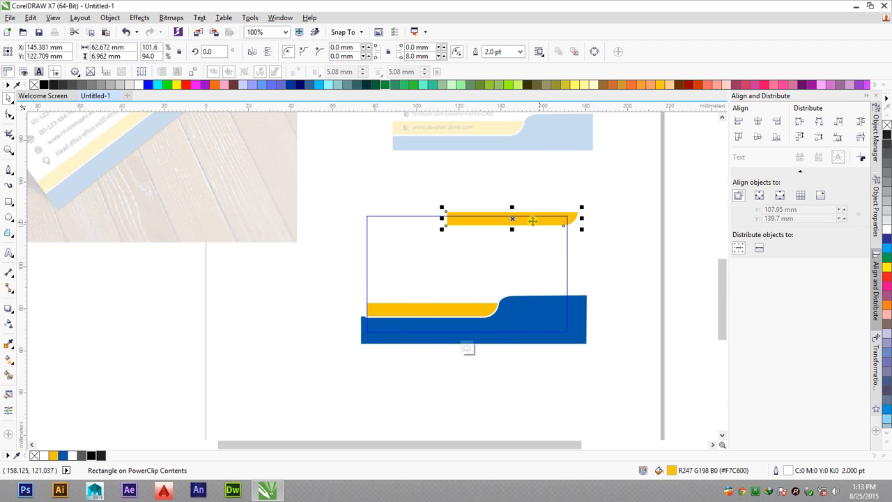
left_click(267, 55)
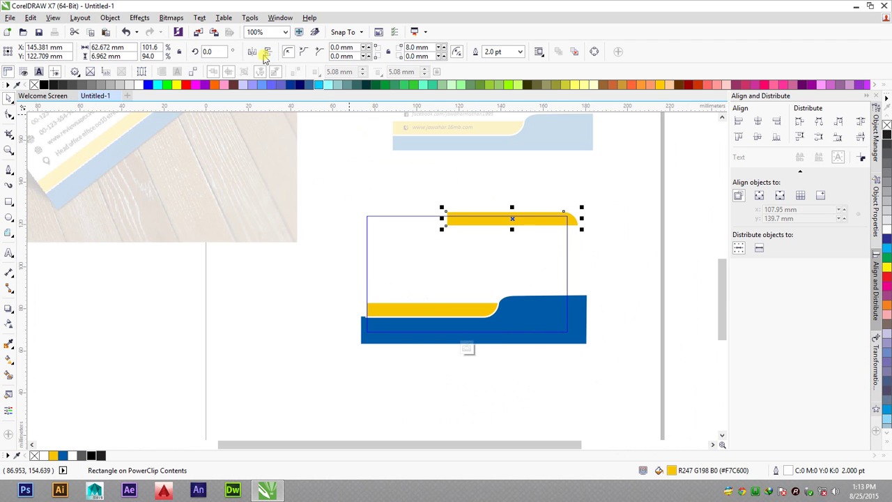
left_click(554, 189)
left_click_drag(528, 215, 543, 230)
key("Escape")
Step: Mirror the top bar, move it left, colour it blue behind the yellow, and finish the PowerClip
left_click(546, 229)
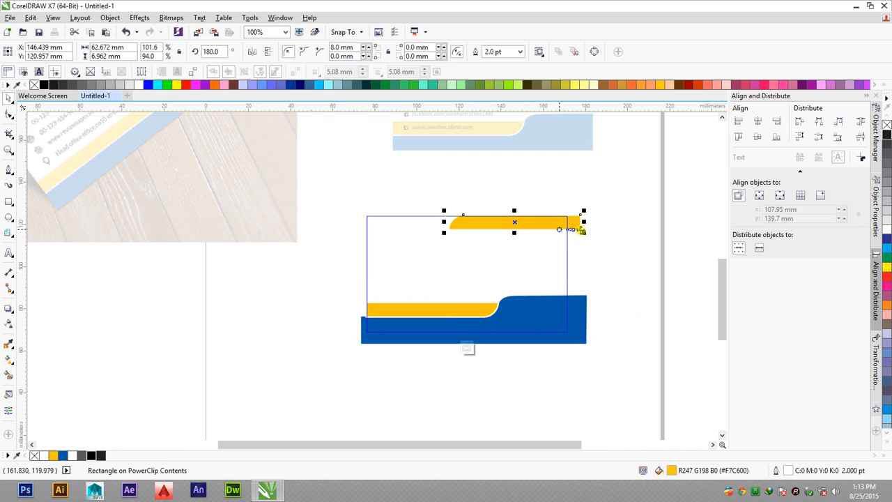
scroll(602, 244, "down", 1)
scroll(598, 241, "down", 1)
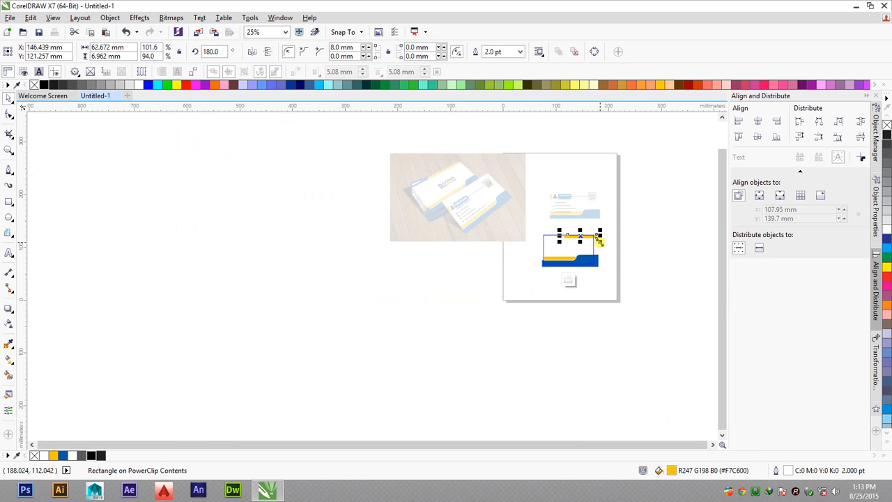
scroll(452, 168, "up", 3)
scroll(418, 196, "down", 3)
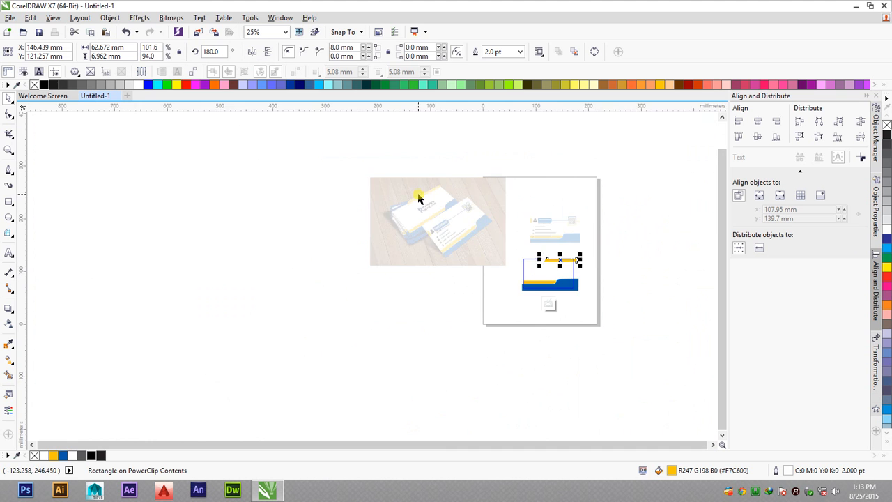
scroll(514, 233, "down", 1)
scroll(514, 233, "up", 2)
scroll(485, 219, "up", 2)
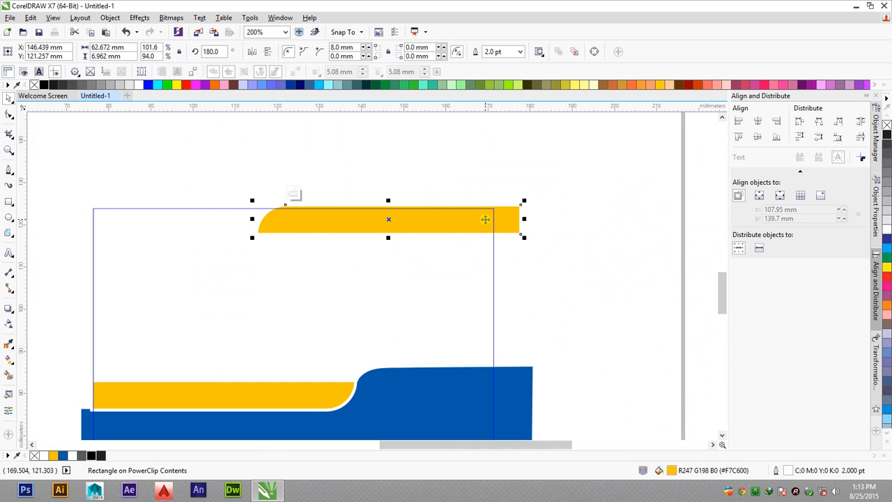
scroll(486, 219, "up", 1)
scroll(627, 224, "down", 2)
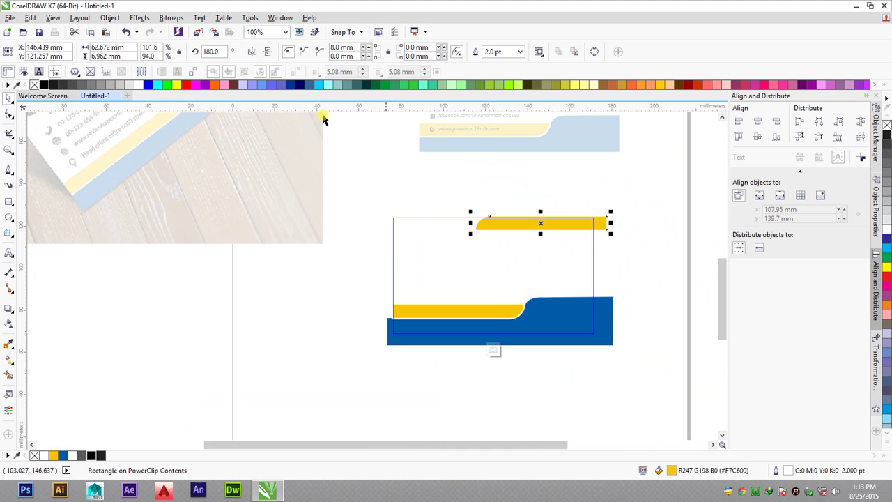
left_click(252, 52)
scroll(492, 212, "up", 1)
left_click_drag(508, 228, 331, 216)
left_click_drag(467, 220, 453, 223)
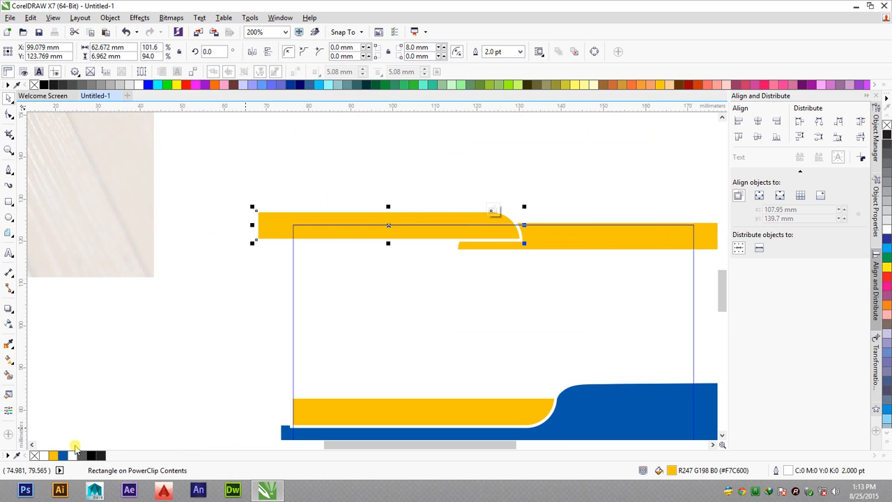
left_click(64, 455)
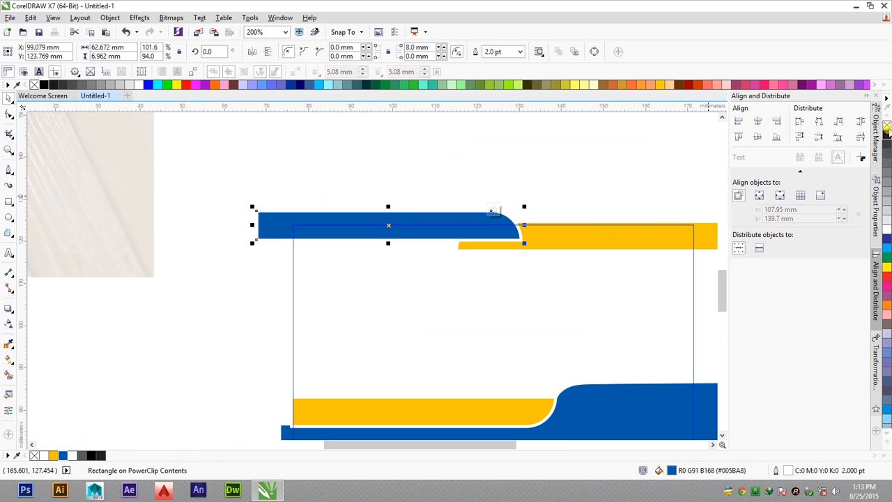
key("ctrl+Page_Down")
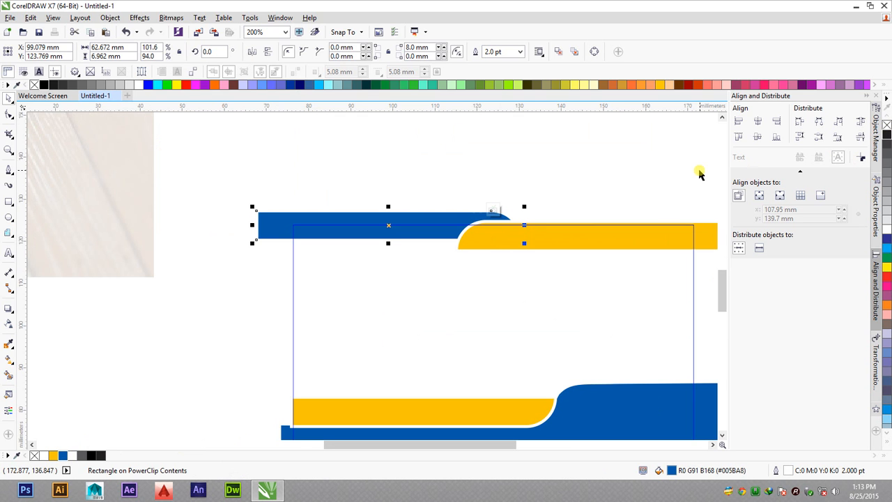
left_click(611, 186)
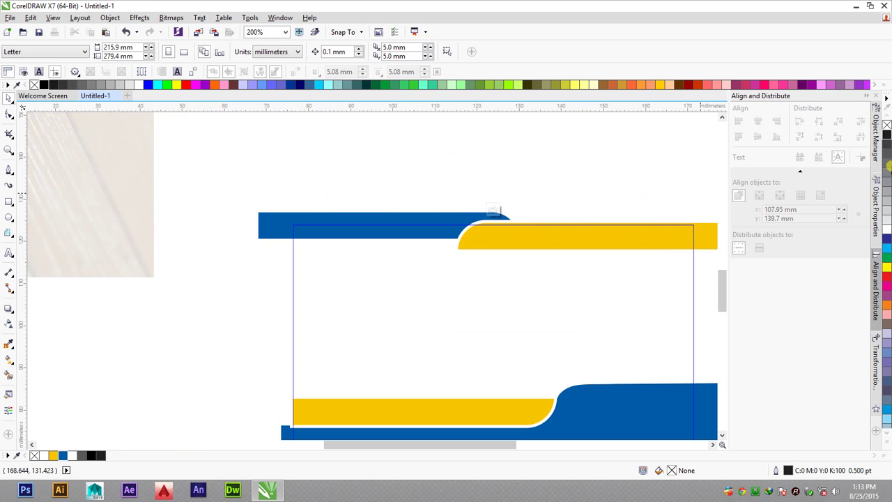
left_click(493, 209)
scroll(549, 200, "down", 2)
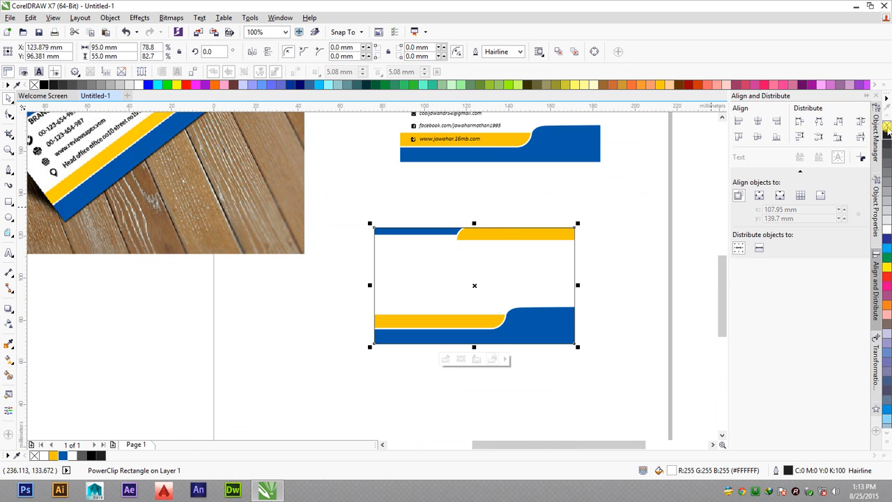
Step: Set the back card rectangle's outline to none so only the bands show
right_click(887, 125)
left_click(633, 234)
scroll(426, 301, "down", 2)
scroll(430, 299, "up", 1)
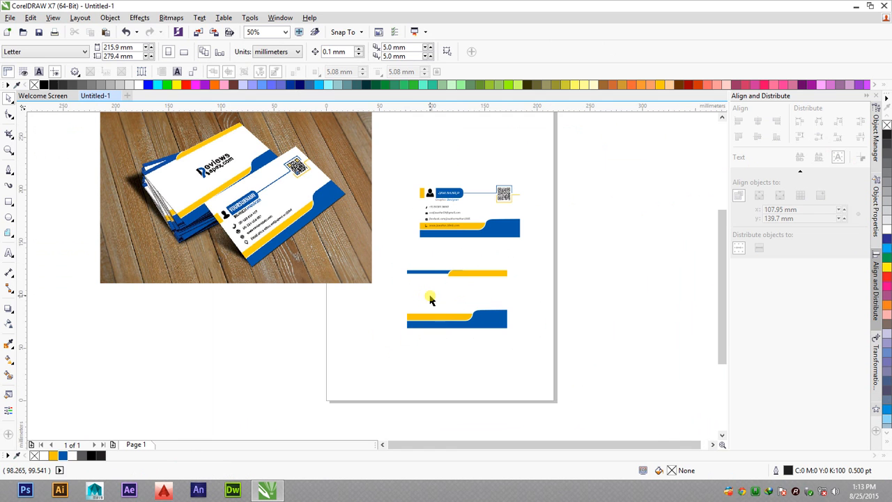
scroll(242, 237, "up", 1)
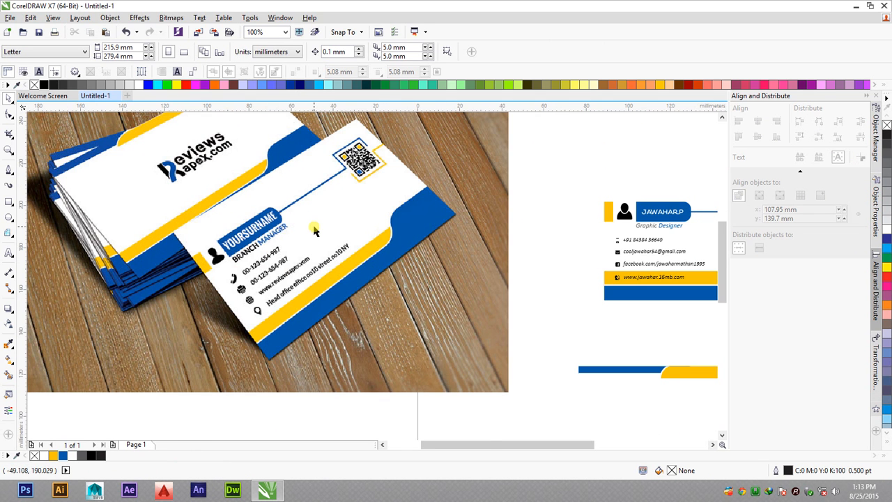
scroll(314, 231, "down", 2)
scroll(426, 282, "up", 2)
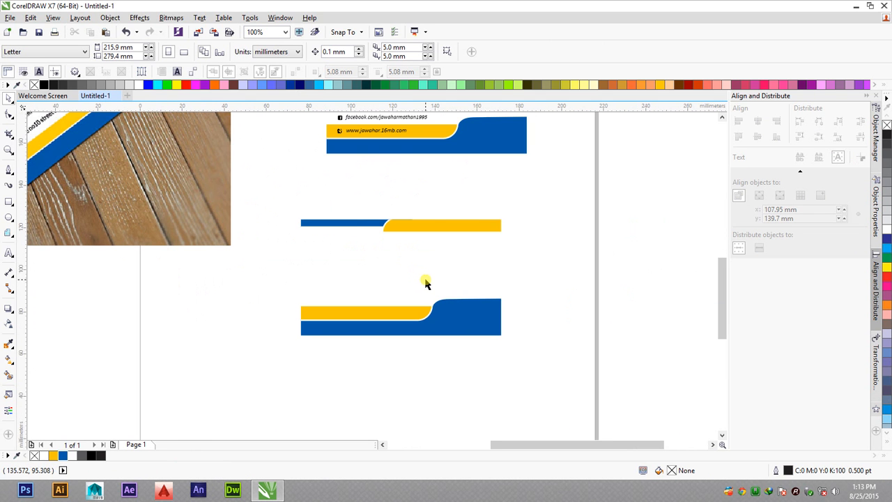
Step: Add the text Jawahar between the bands and set it in the Armor Piercing font
key("F8")
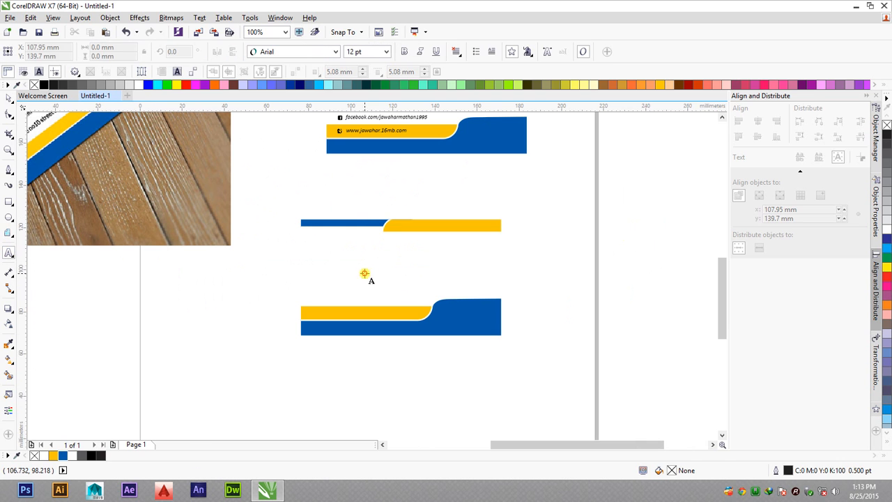
left_click(365, 273)
type("Jawahar")
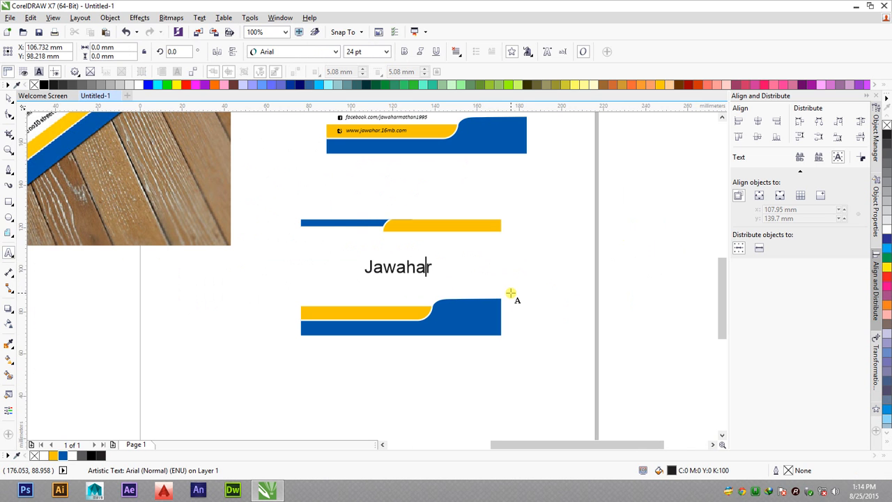
left_click(8, 96)
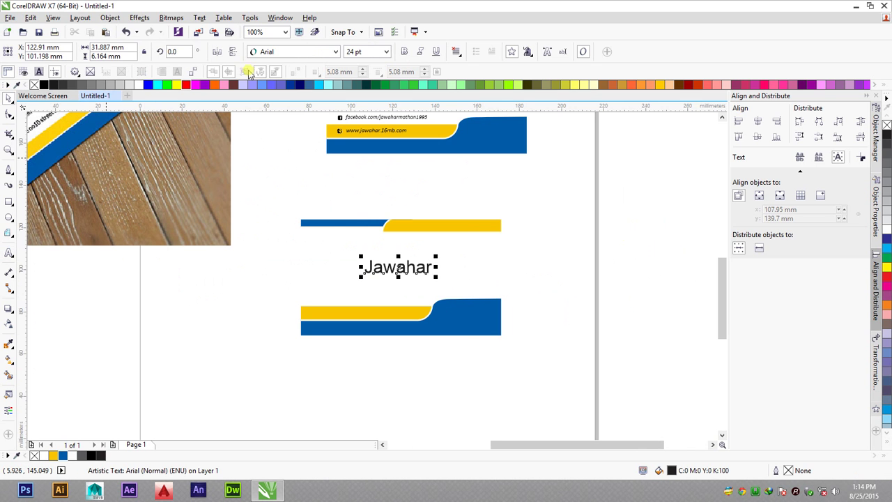
left_click(292, 53)
mouse_move(286, 190)
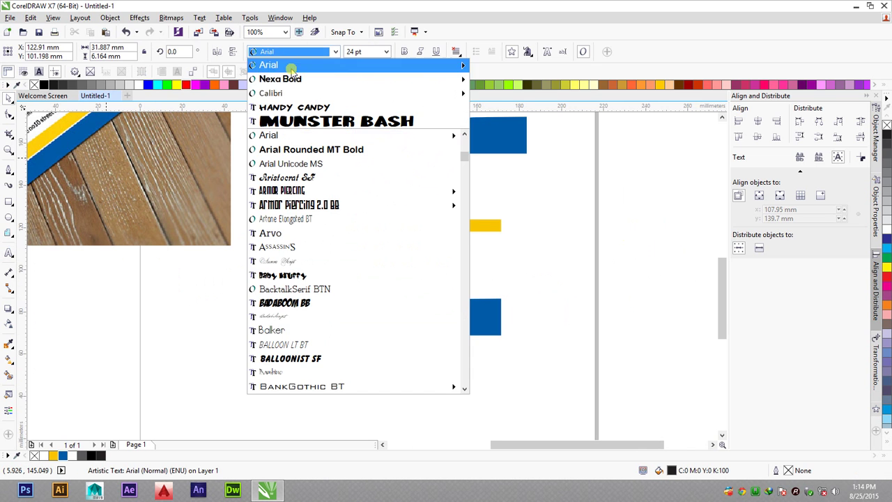
left_click(305, 190)
scroll(418, 281, "up", 2)
Step: Enlarge the JAWAHAR text and centre it horizontally on the back card
left_click_drag(422, 292, 454, 285)
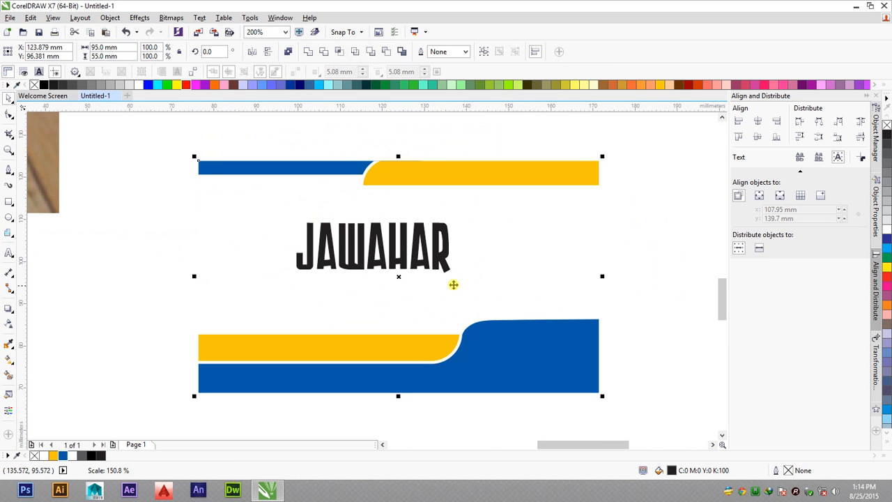
left_click(525, 274)
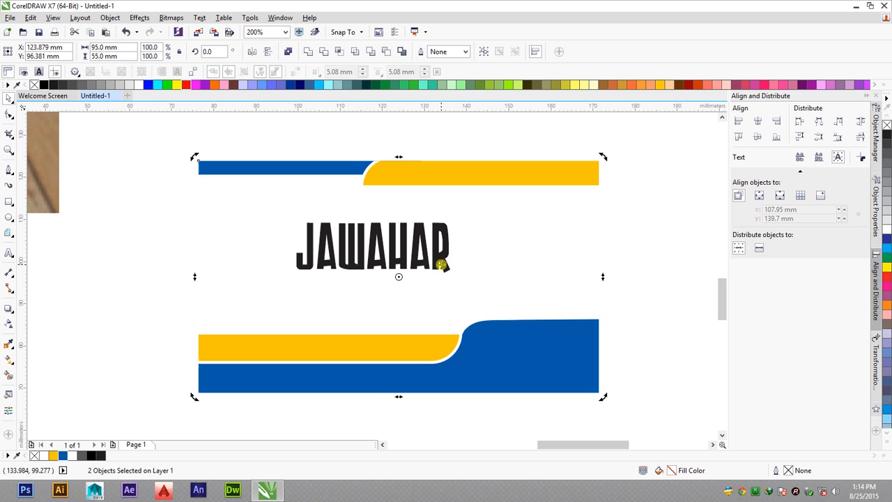
left_click(471, 151)
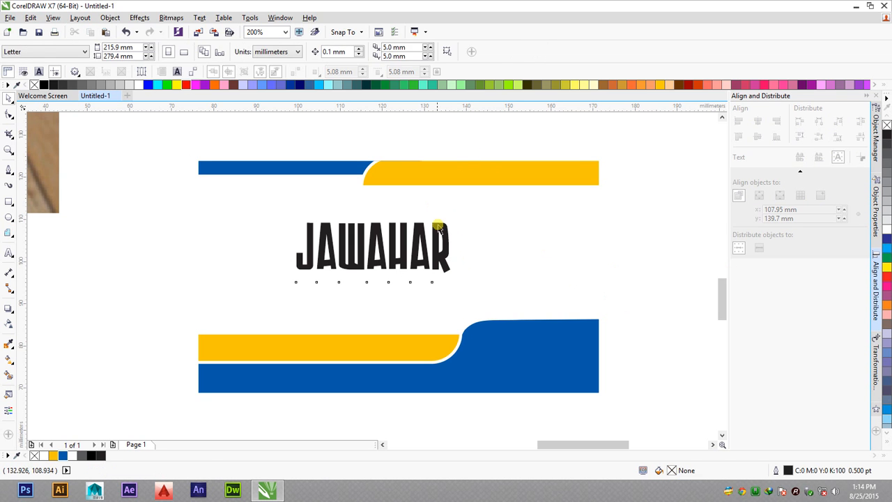
left_click(437, 227)
left_click(559, 248, "shift")
key("c")
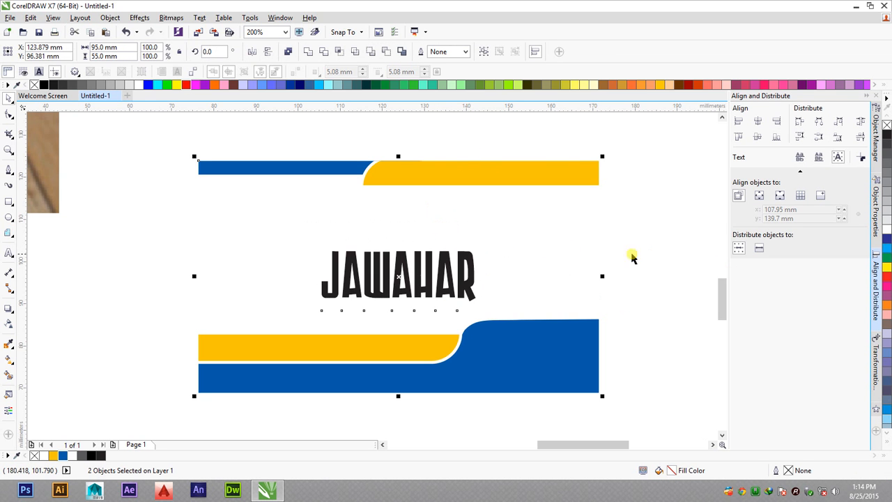
Step: Fill JAWAHAR with blue sampled from the mockup, then make the letters HAR black
key("Escape")
scroll(557, 279, "down", 3)
scroll(267, 146, "up", 3)
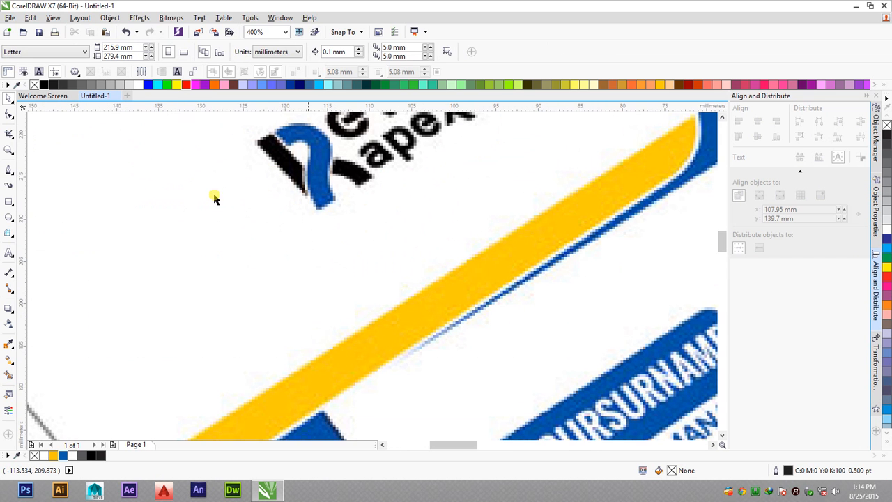
left_click(9, 343)
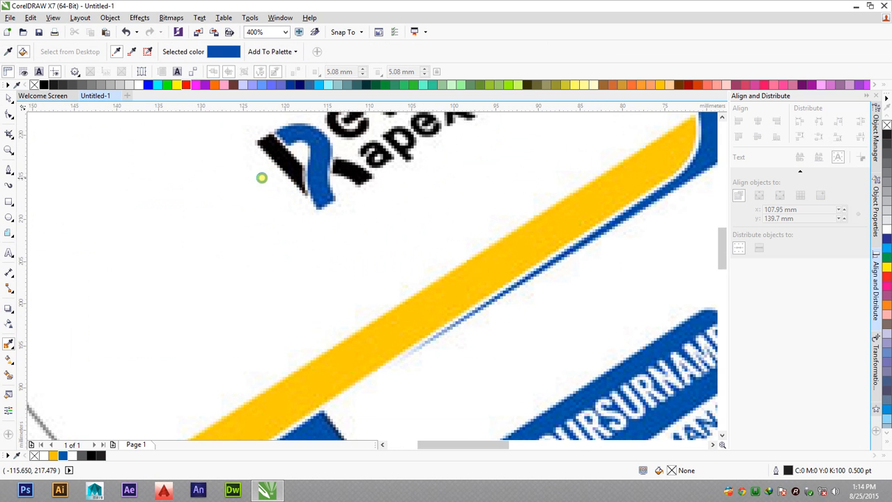
scroll(261, 177, "down", 3)
scroll(488, 278, "down", 2)
scroll(488, 279, "up", 2)
scroll(438, 278, "up", 2)
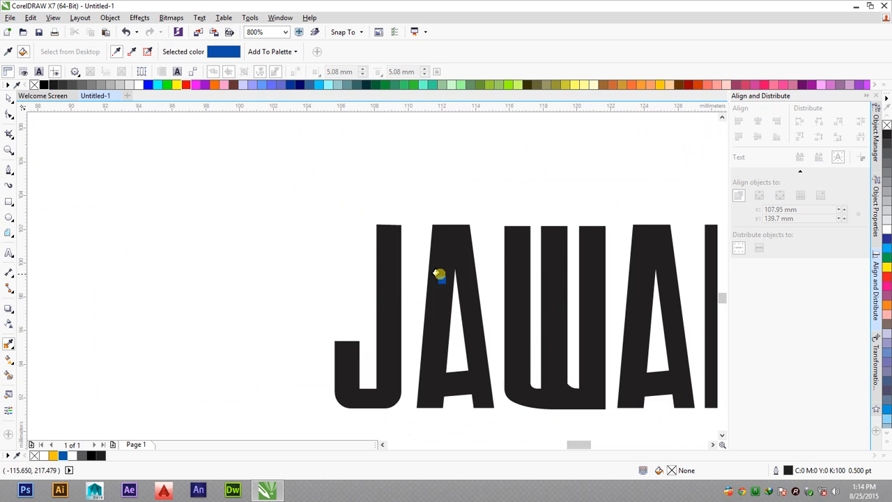
scroll(380, 246, "up", 1)
scroll(380, 246, "down", 3)
scroll(464, 248, "down", 2)
scroll(408, 248, "up", 2)
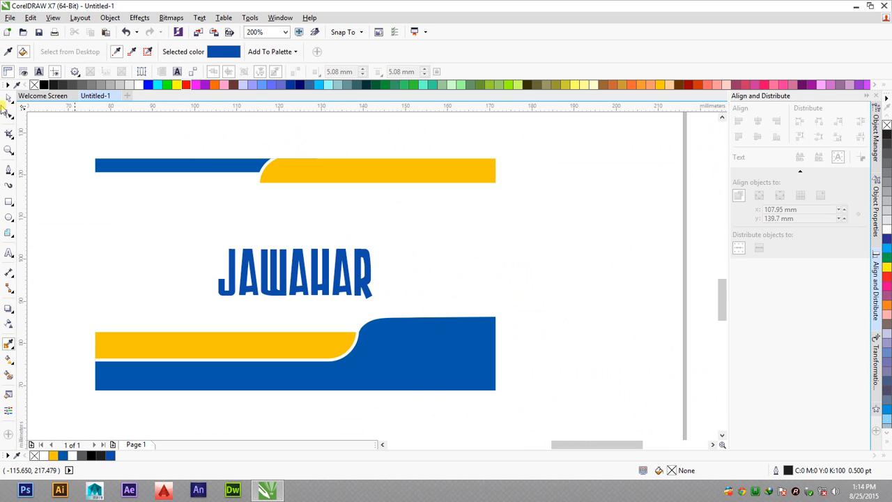
left_click(10, 115)
left_click(360, 276)
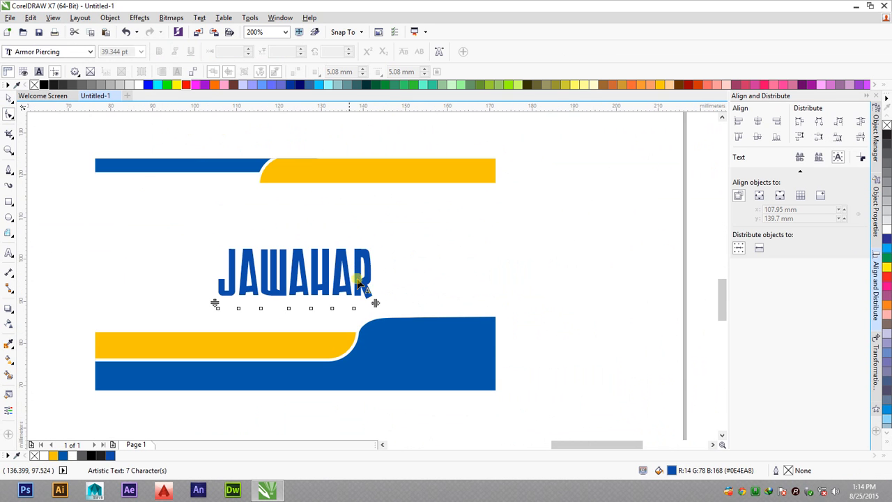
left_click_drag(557, 343, 300, 223)
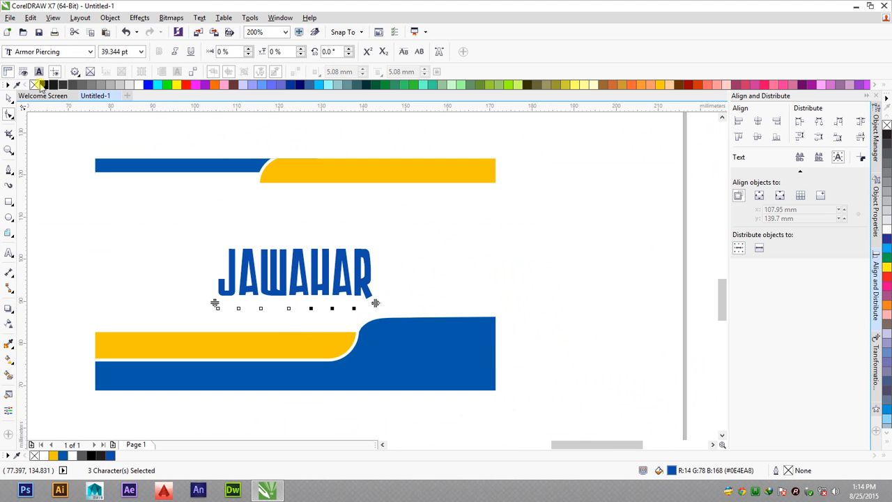
left_click(43, 85)
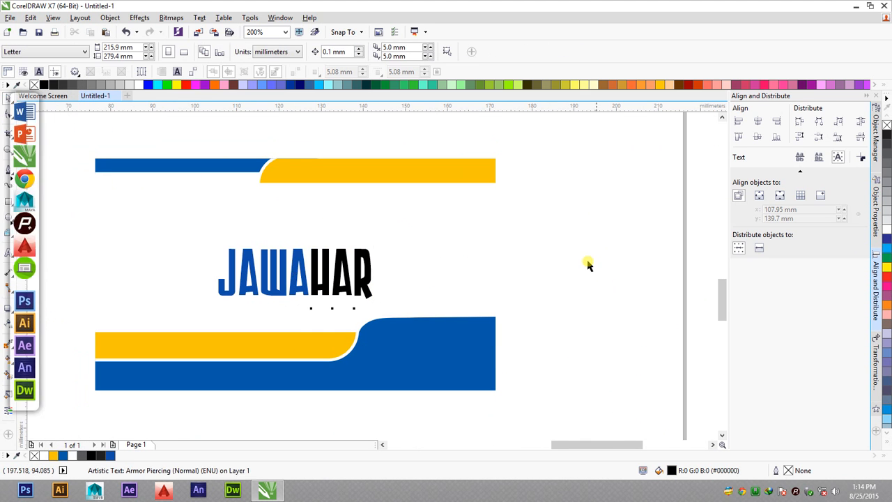
scroll(588, 263, "down", 1)
key("space")
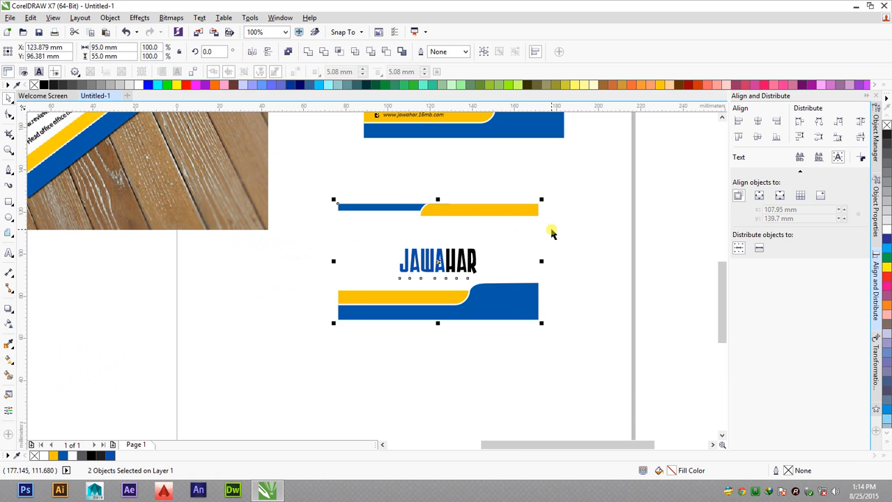
Step: Marquee-select the whole back card and move it off to the page's right
left_click(575, 239)
scroll(460, 279, "down", 1)
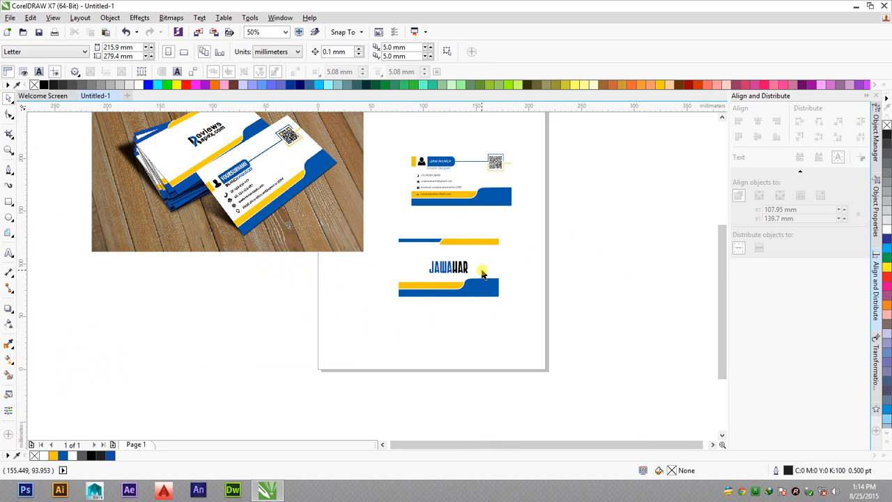
scroll(481, 274, "up", 1)
scroll(474, 254, "up", 1)
left_click_drag(661, 401, 613, 383)
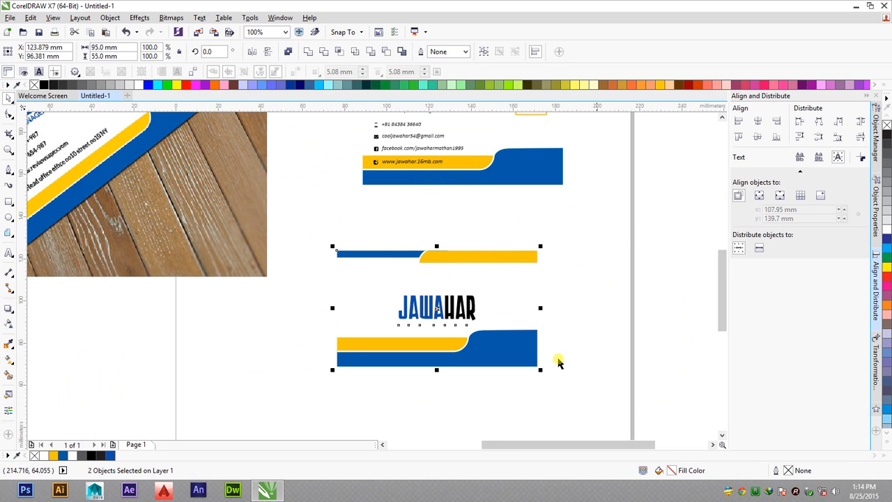
scroll(478, 249, "up", 2)
key("Escape")
scroll(430, 279, "down", 2)
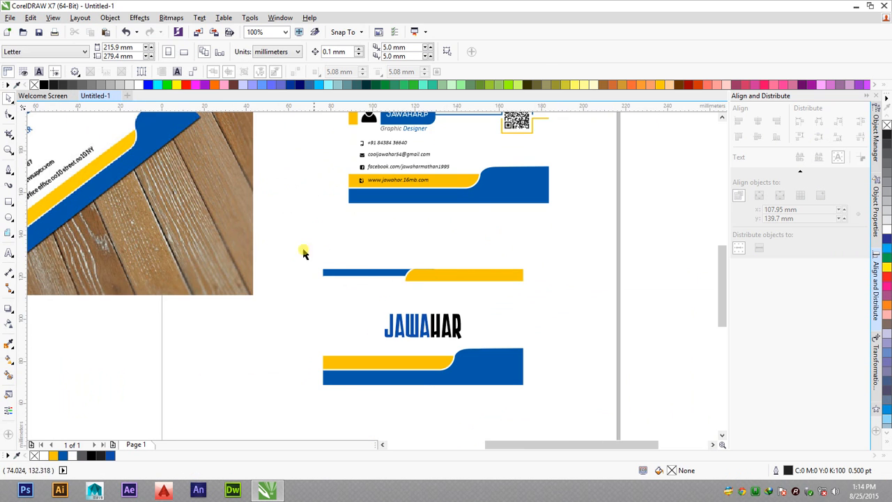
left_click_drag(303, 252, 589, 428)
scroll(590, 428, "down", 2)
left_click_drag(442, 366, 515, 326)
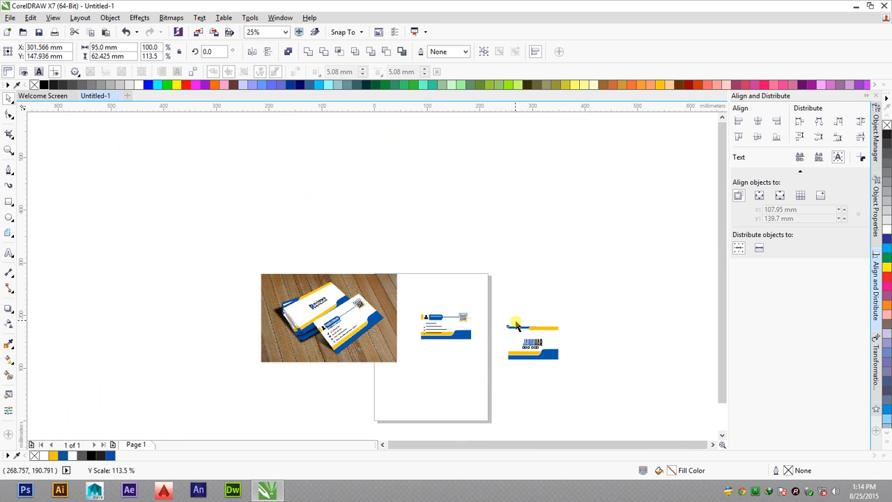
key("Escape")
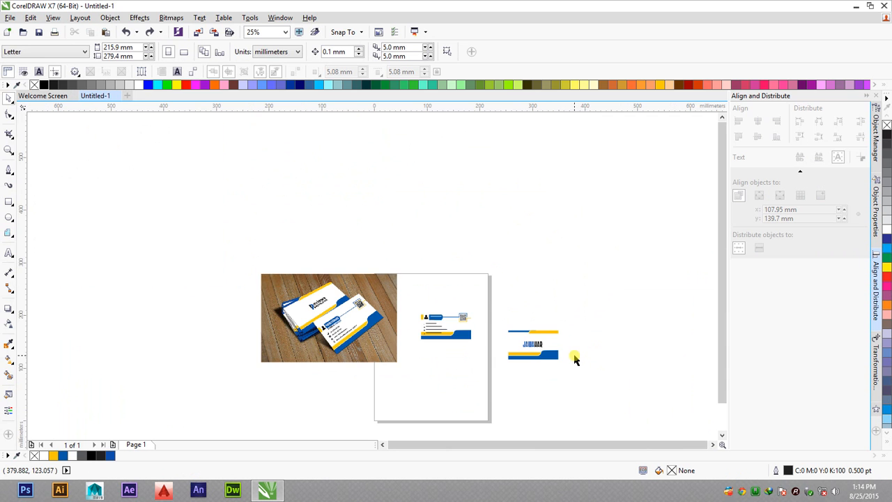
scroll(555, 352, "up", 1)
scroll(555, 352, "up", 1)
Step: Move the back card with its name next to the front card
left_click_drag(594, 384, 355, 249)
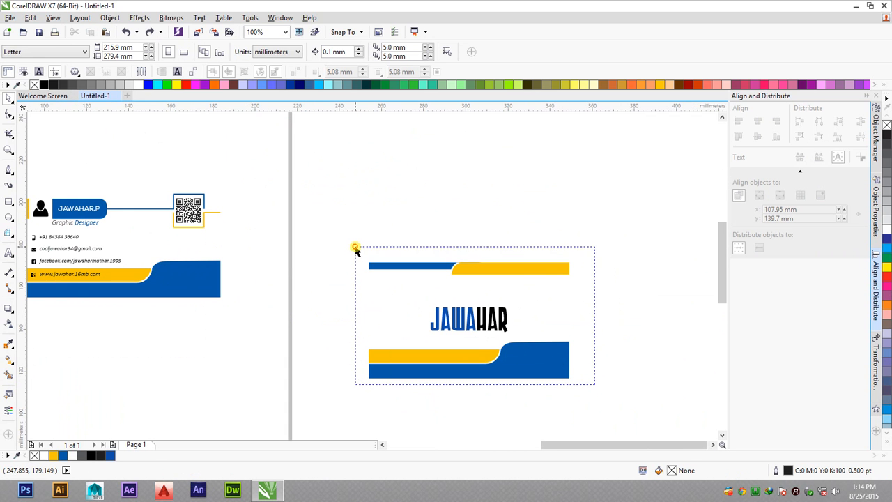
left_click_drag(432, 294, 299, 221)
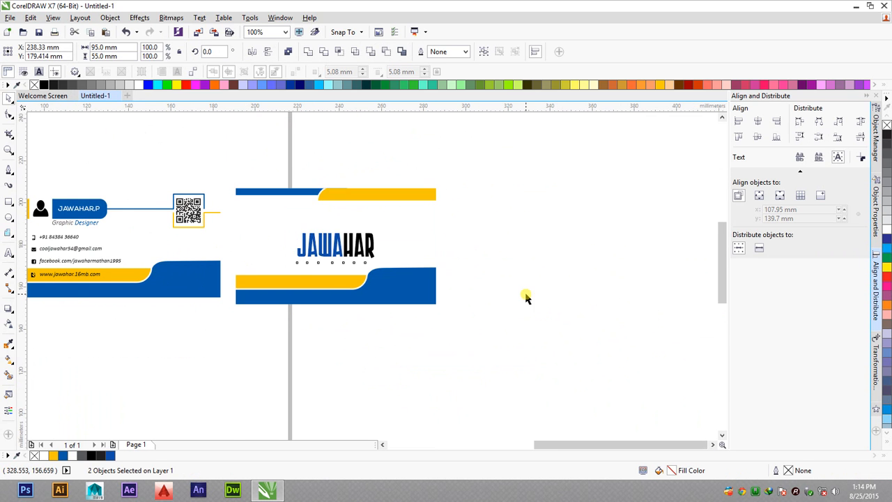
key("Escape")
scroll(526, 298, "down", 2)
scroll(582, 298, "up", 1)
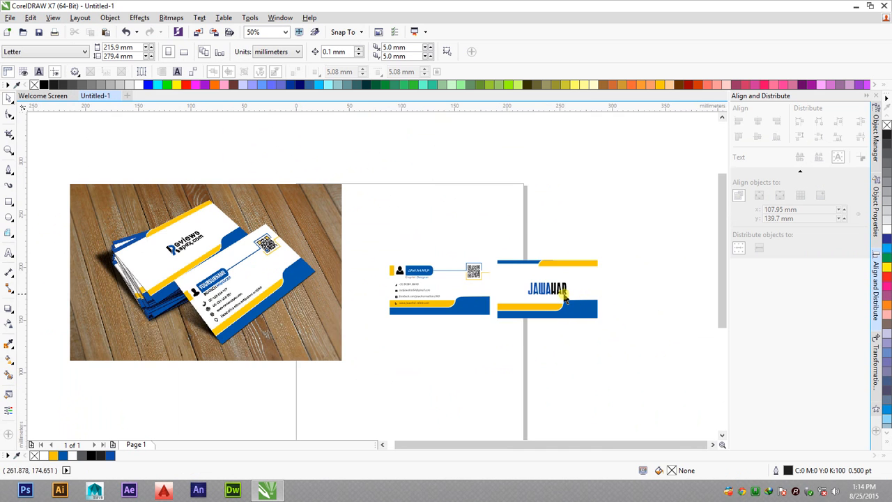
scroll(566, 298, "up", 1)
scroll(557, 288, "up", 2)
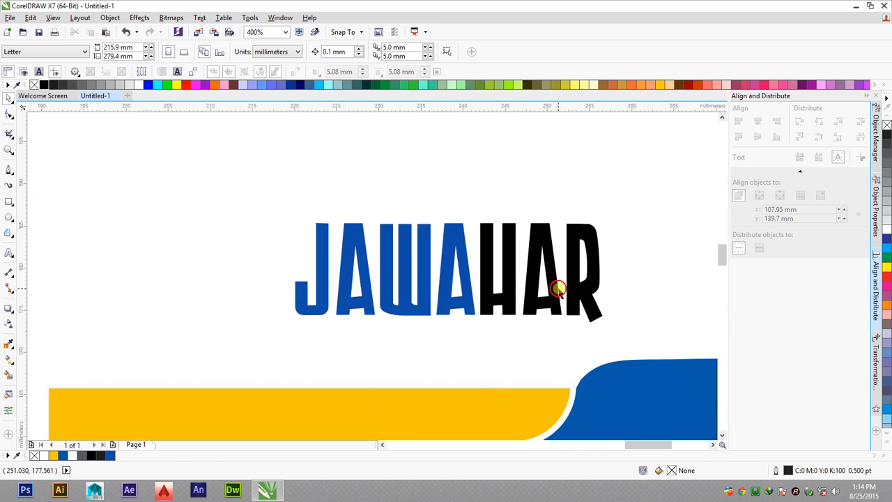
Step: Shrink the JAWAHAR text slightly and centre it on the back card's background
left_click(562, 291)
scroll(576, 294, "down", 1)
scroll(583, 310, "down", 1)
scroll(584, 309, "up", 1)
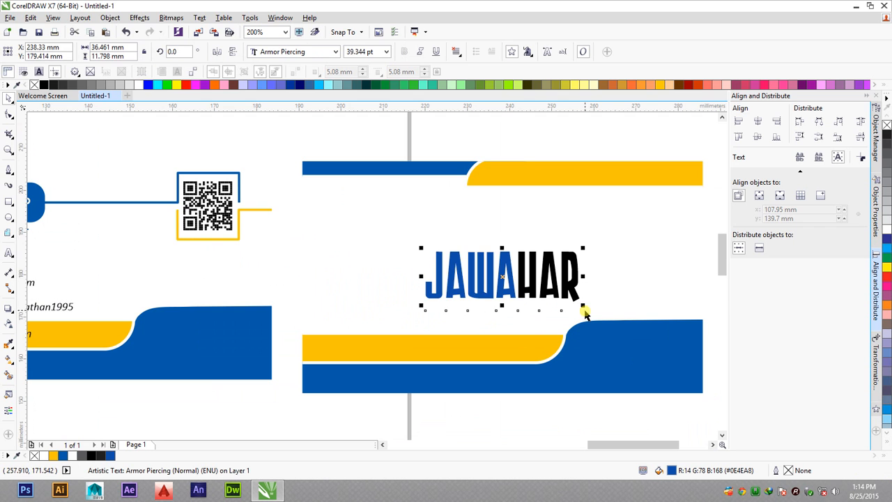
left_click_drag(584, 310, 552, 304)
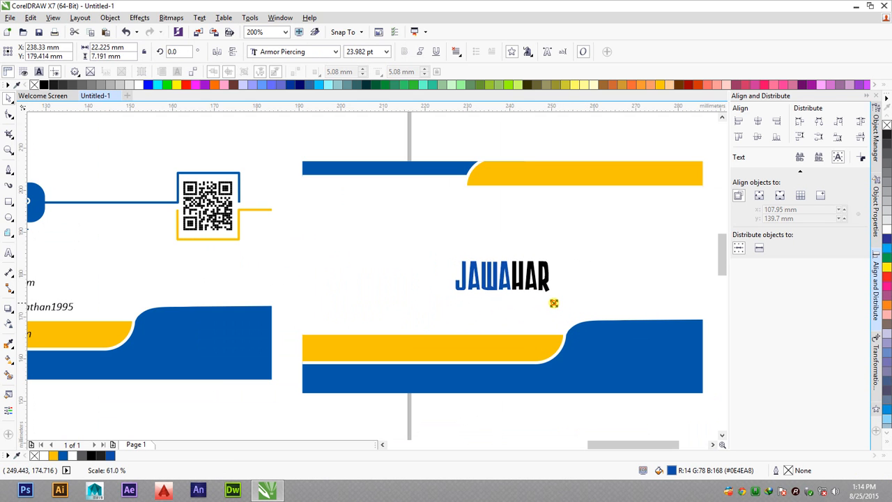
left_click(596, 281, "shift")
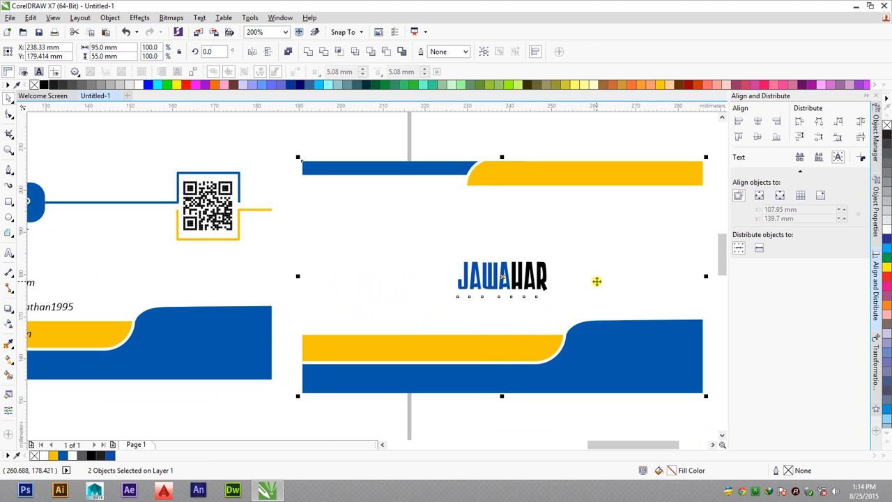
scroll(597, 280, "down", 2)
left_click(588, 338)
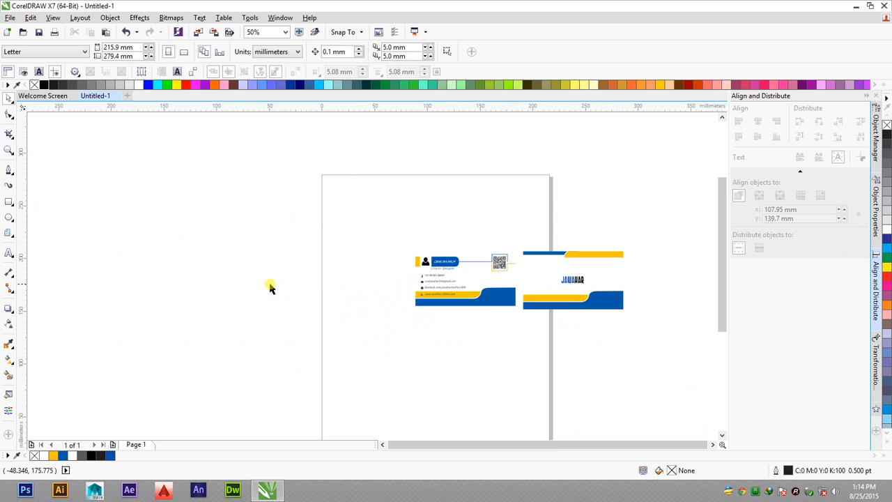
Step: Move both card designs together onto the page
left_click_drag(294, 226, 669, 340)
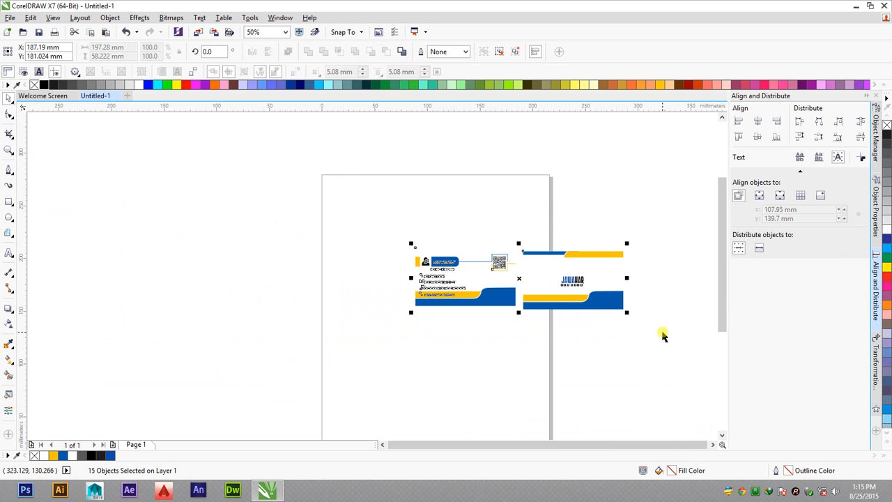
left_click_drag(596, 293, 506, 295)
left_click(513, 344)
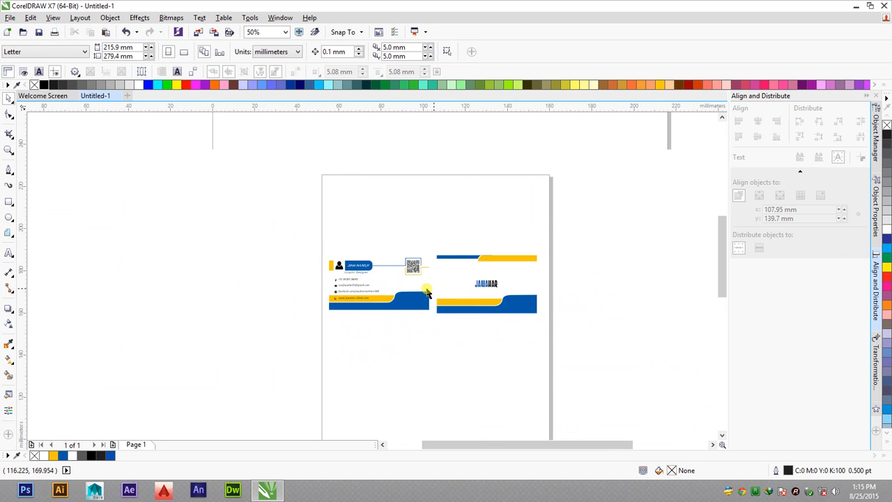
scroll(426, 292, "up", 2)
scroll(426, 293, "down", 2)
left_click_drag(146, 186, 439, 373)
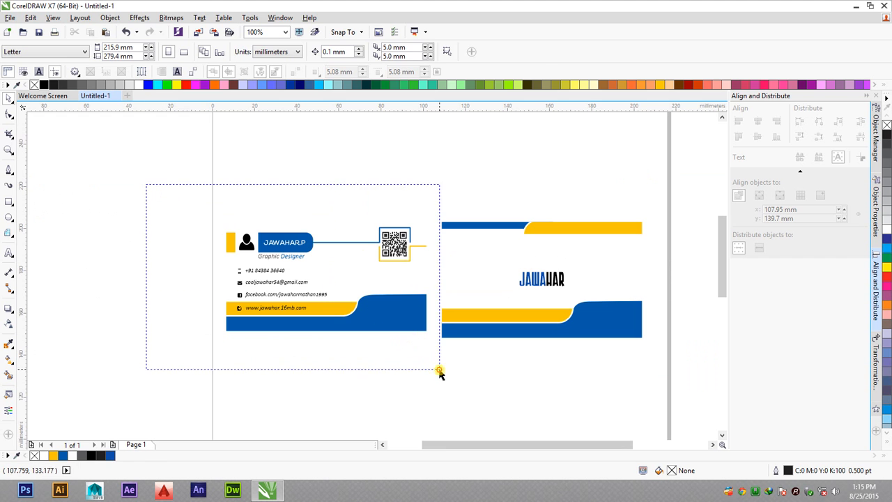
left_click(437, 371)
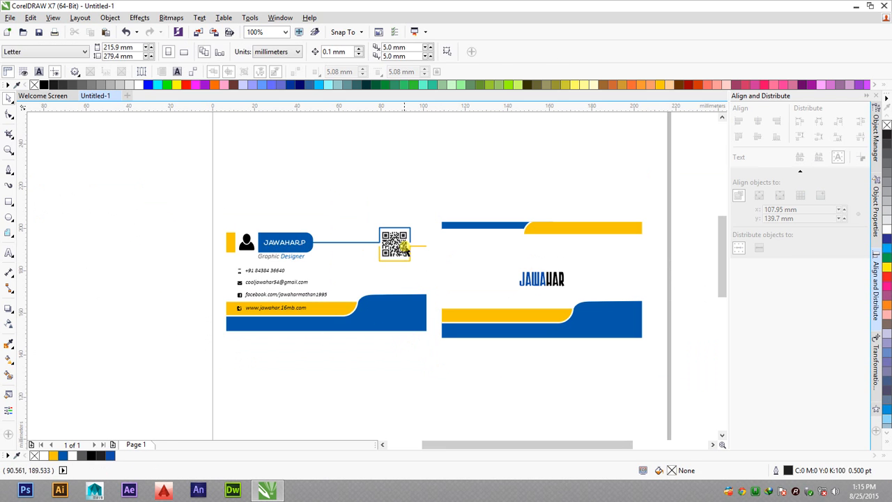
Step: Place the QR code inside the front card's frame with PowerClip
left_click(408, 239)
scroll(408, 239, "up", 2)
left_click(109, 17)
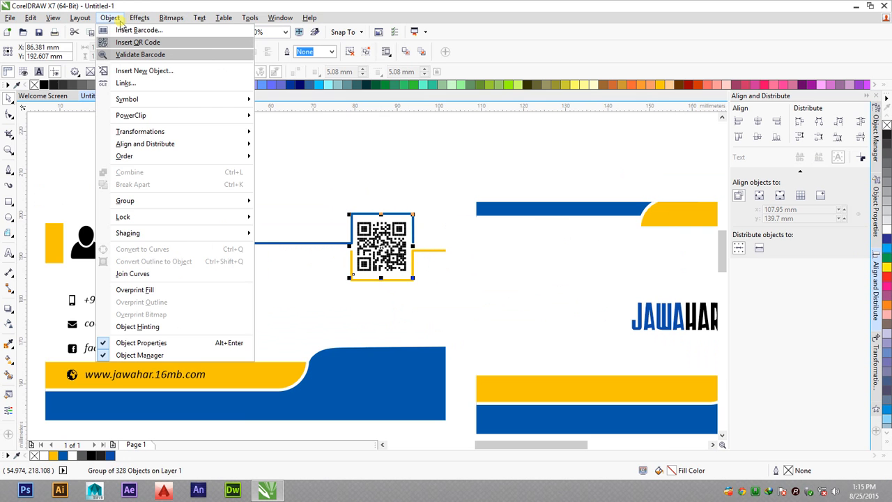
left_click(320, 116)
left_click(340, 203)
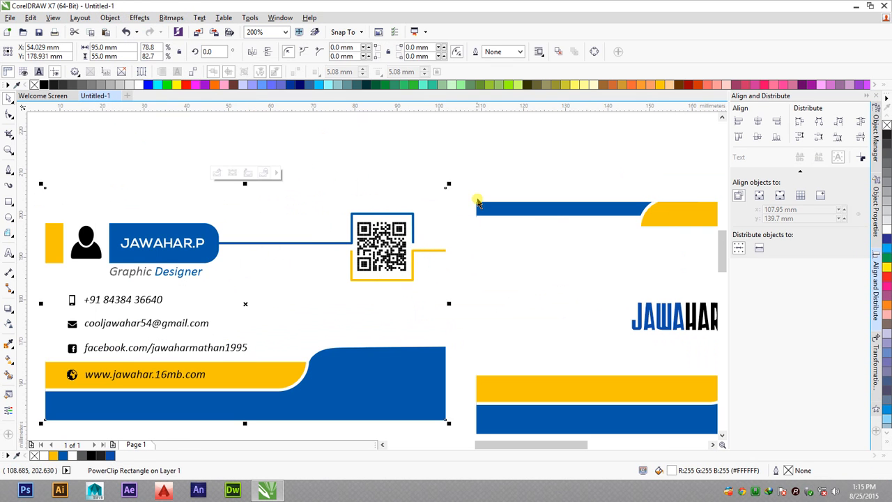
scroll(458, 209, "down", 2)
scroll(239, 255, "up", 2)
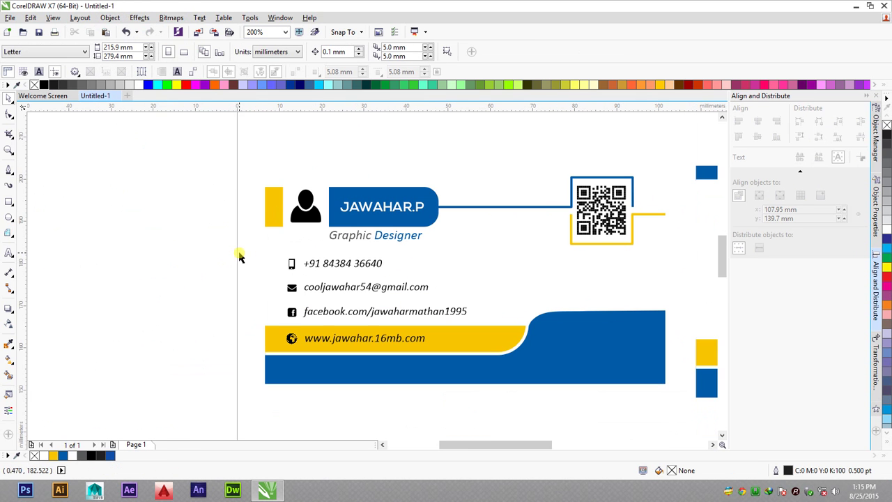
Step: Place the person, phone, email, Facebook and globe icons inside the front card's frame
left_click(298, 354)
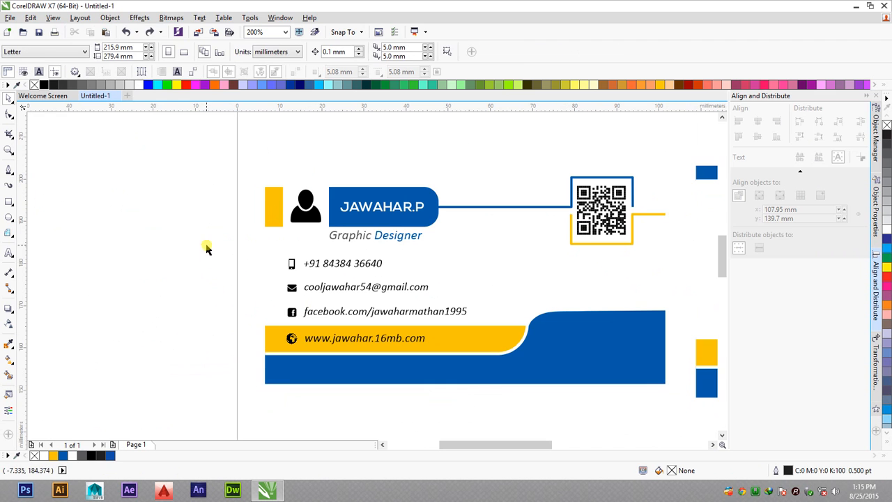
left_click(303, 359)
left_click(302, 215)
scroll(302, 216, "up", 1)
left_click(283, 312, "shift")
left_click(282, 358, "shift")
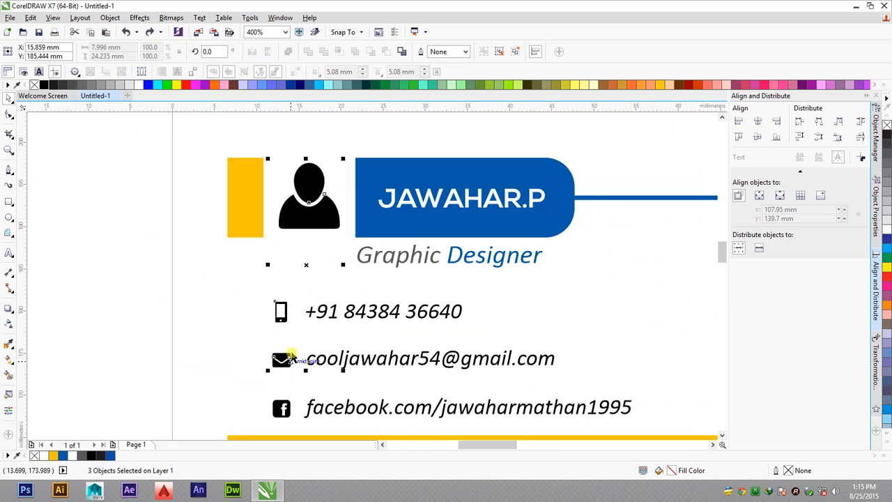
scroll(288, 362, "down", 1)
scroll(286, 372, "up", 1)
left_click(286, 373, "shift")
left_click(281, 419, "shift")
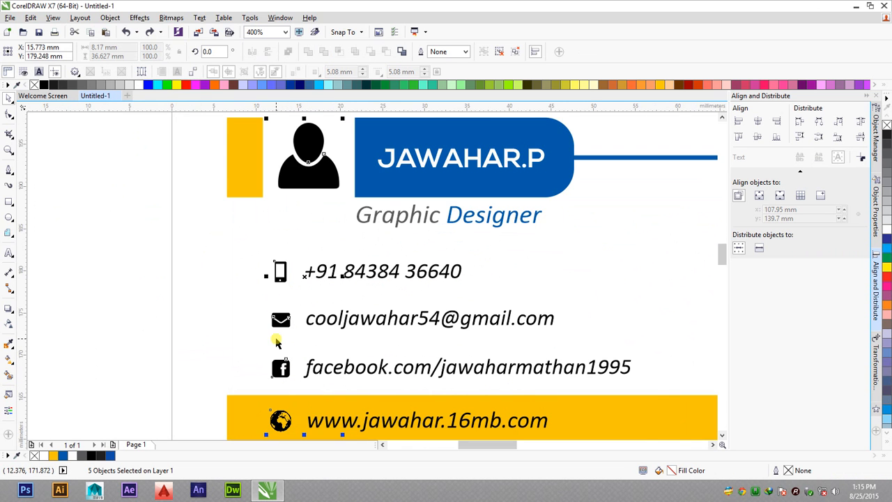
scroll(275, 339, "down", 1)
left_click(110, 17)
mouse_move(131, 115)
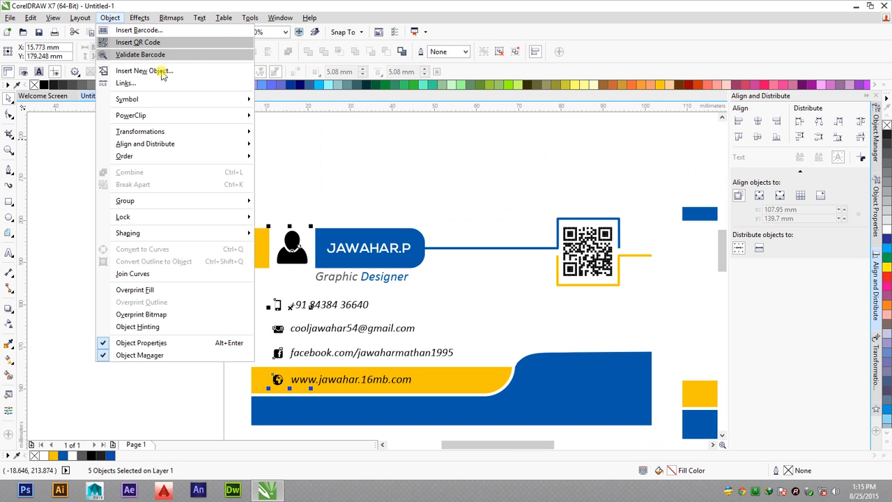
left_click(304, 116)
left_click(240, 237)
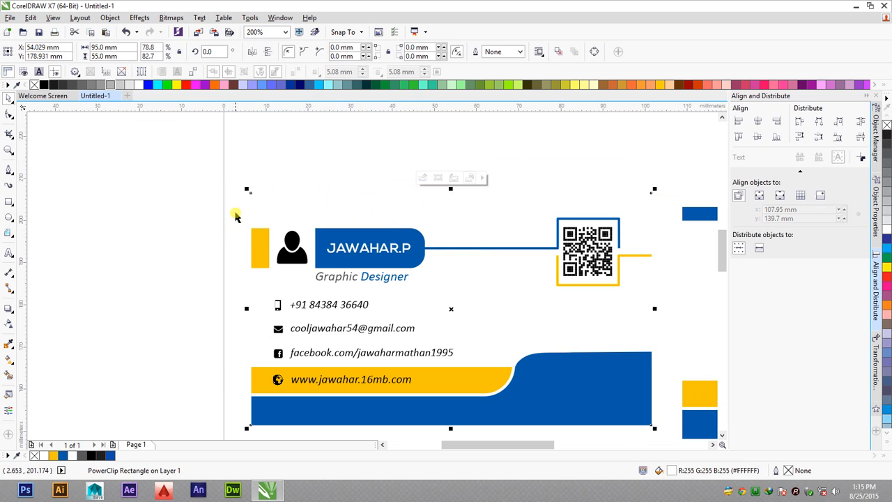
scroll(282, 223, "down", 2)
scroll(302, 221, "up", 1)
scroll(302, 220, "down", 2)
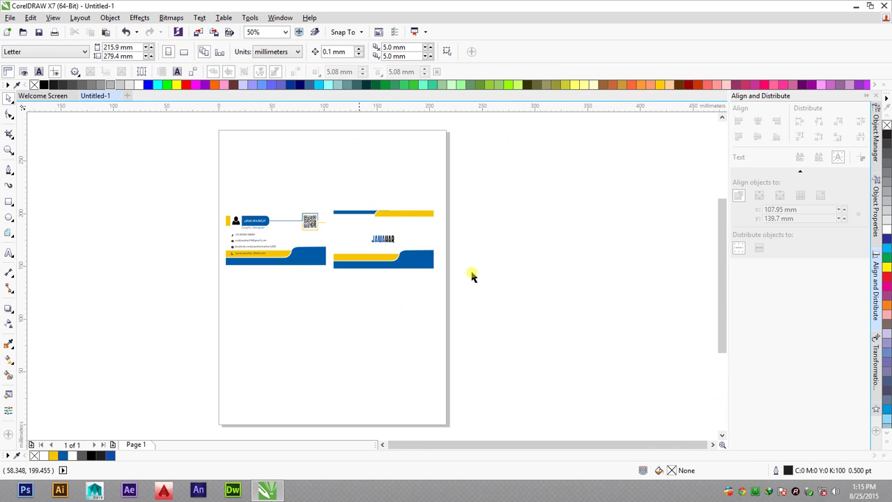
Step: Group the front card's objects and align its bottom edge with the back card's
left_click(387, 246)
scroll(282, 234, "up", 2)
left_click(141, 199)
left_click_drag(84, 164, 354, 373)
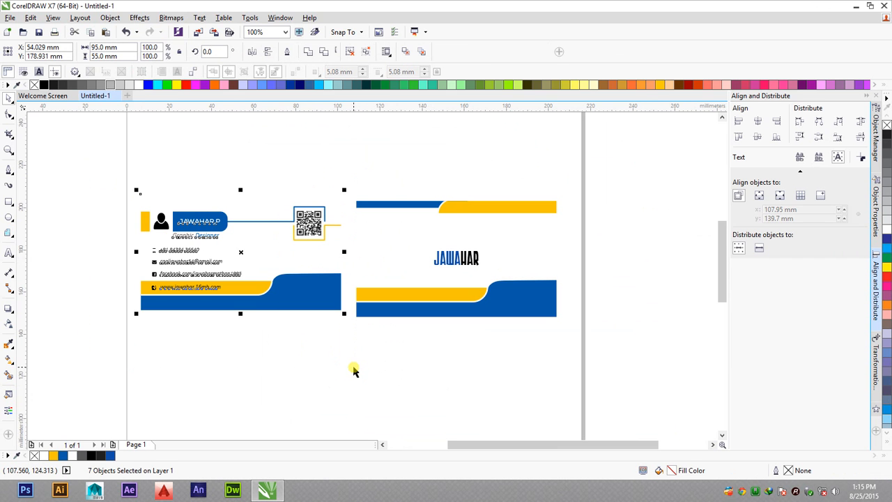
key("ctrl+g")
left_click(418, 298, "shift")
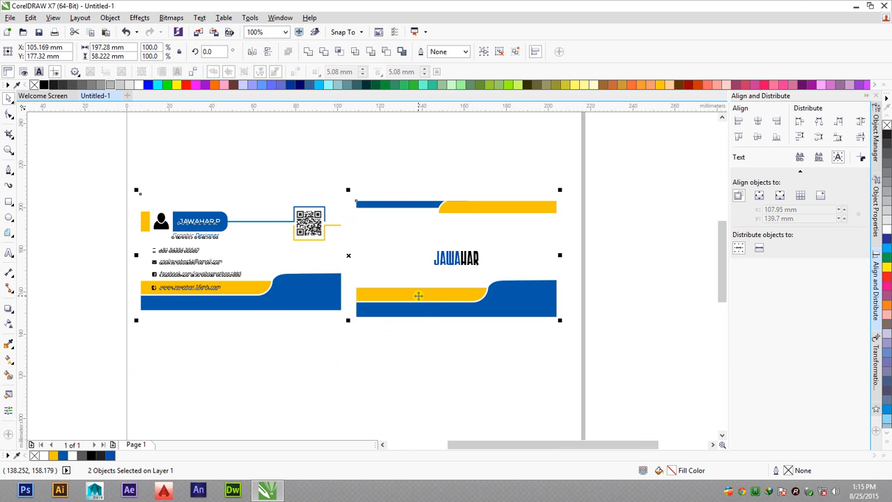
key("b")
left_click(459, 332)
scroll(504, 329, "down", 2)
scroll(478, 309, "up", 2)
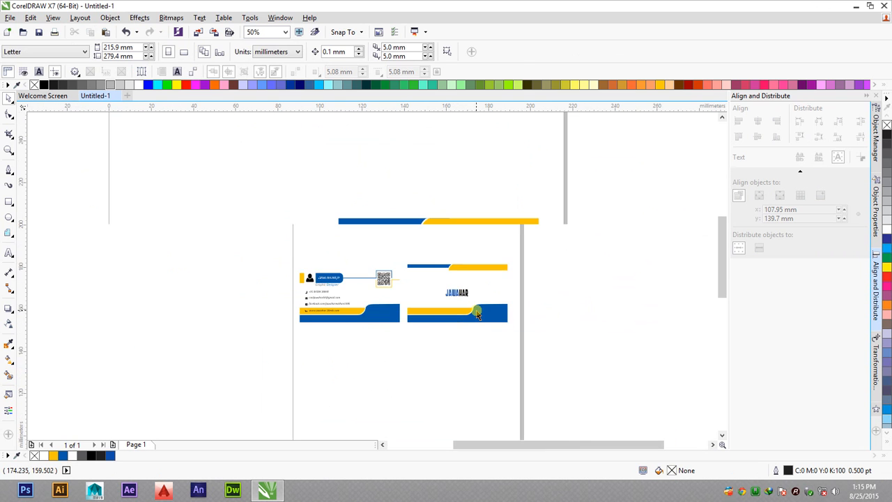
Step: Group the back card's logo and shapes, then select both card groups
mouse_move(489, 285)
left_mouse_down()
mouse_move(389, 209)
mouse_move(550, 343)
left_mouse_up()
left_click(491, 293)
left_click(480, 298, "shift")
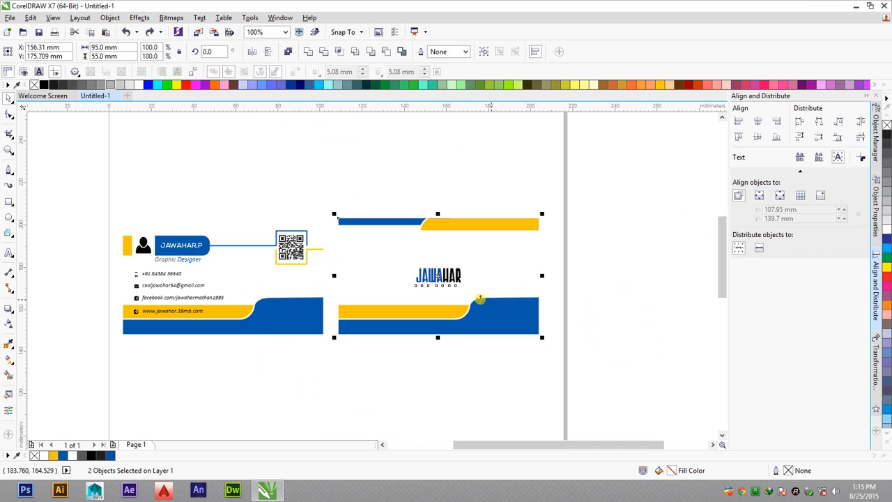
key("ctrl+g")
left_click(616, 368)
left_click(404, 304)
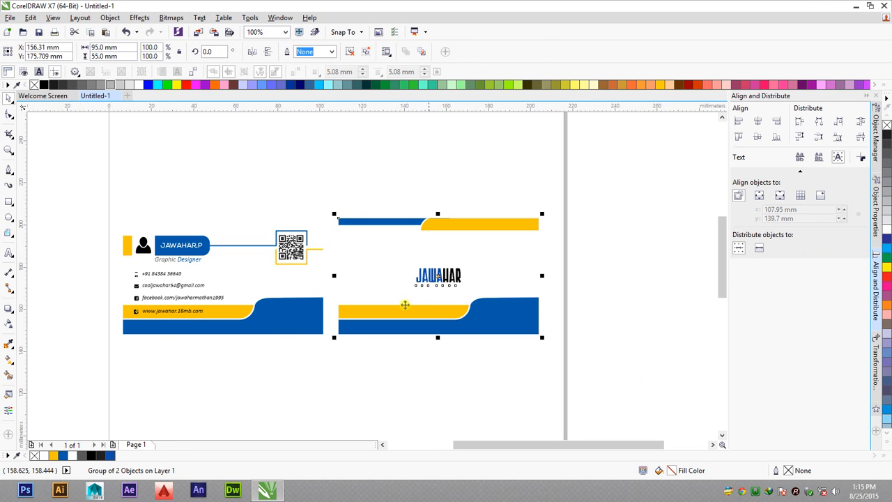
left_click(315, 301, "shift")
left_click(462, 200)
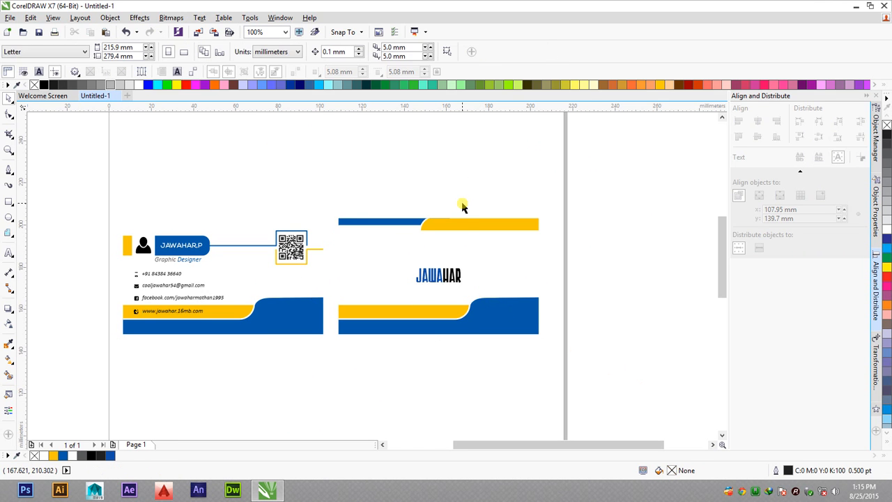
scroll(462, 200, "down", 2)
scroll(387, 217, "up", 2)
scroll(378, 215, "up", 2)
scroll(378, 215, "down", 2)
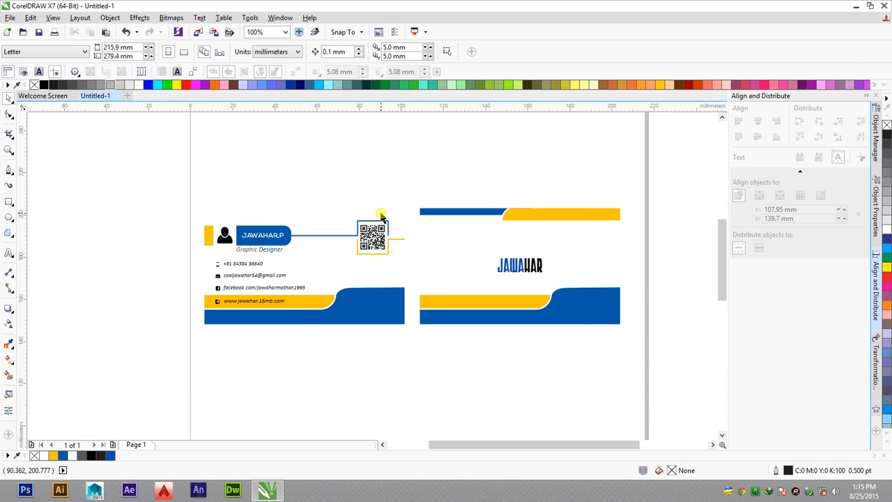
scroll(563, 236, "up", 1)
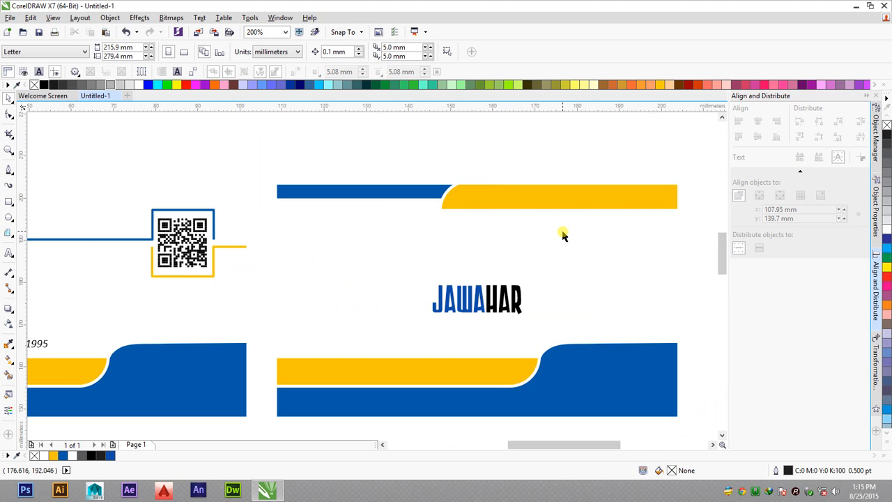
scroll(563, 236, "down", 1)
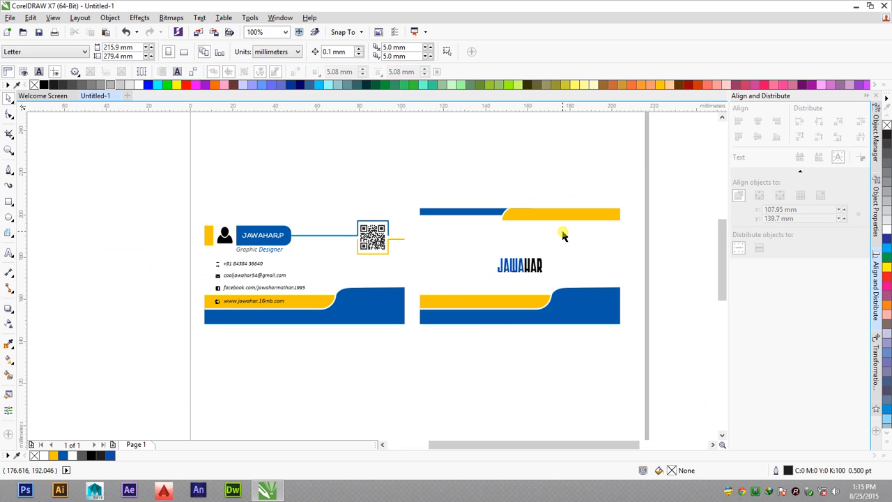
left_click(561, 232)
left_click(528, 171)
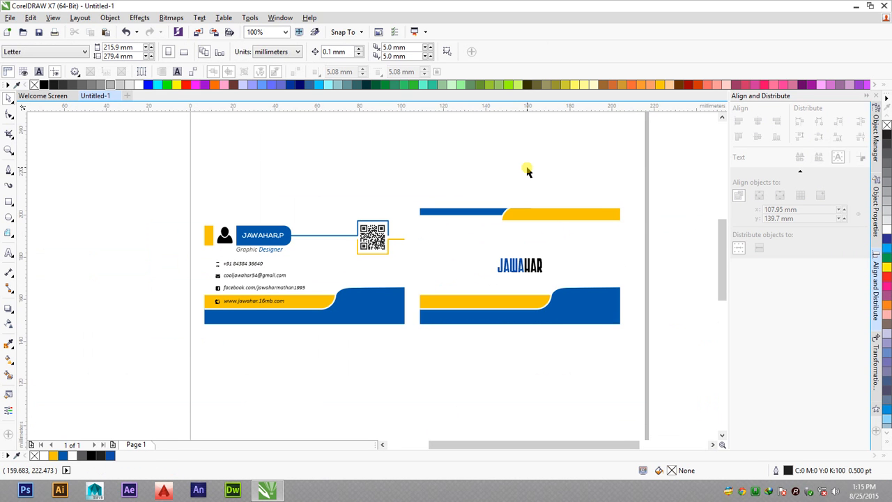